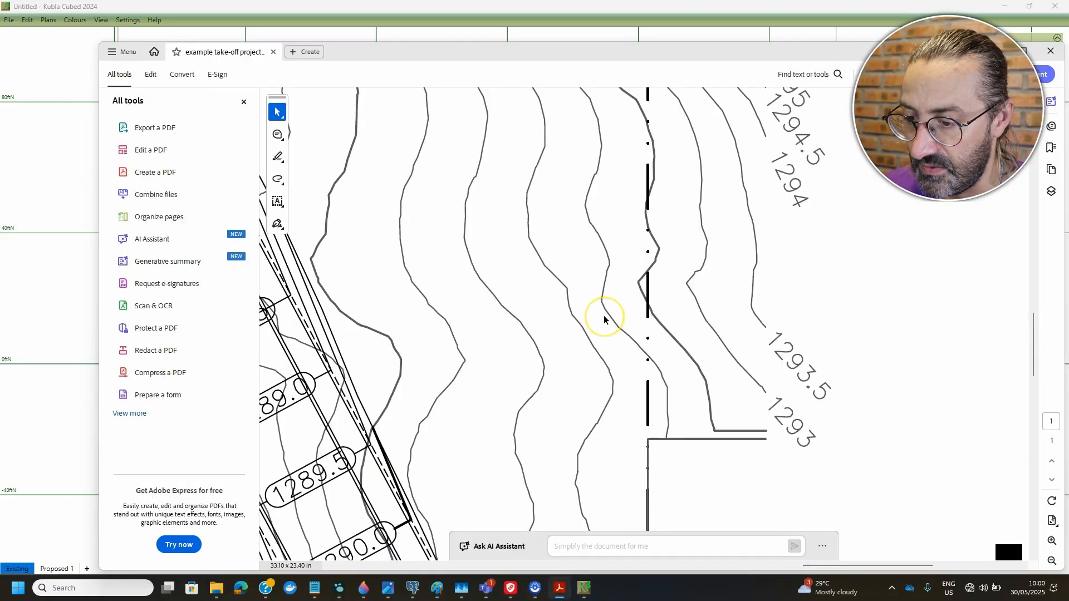
# Examine the existing contour lines across the parking area of the PDF plan at close range
pyautogui.hotkey('ctrl', '0')
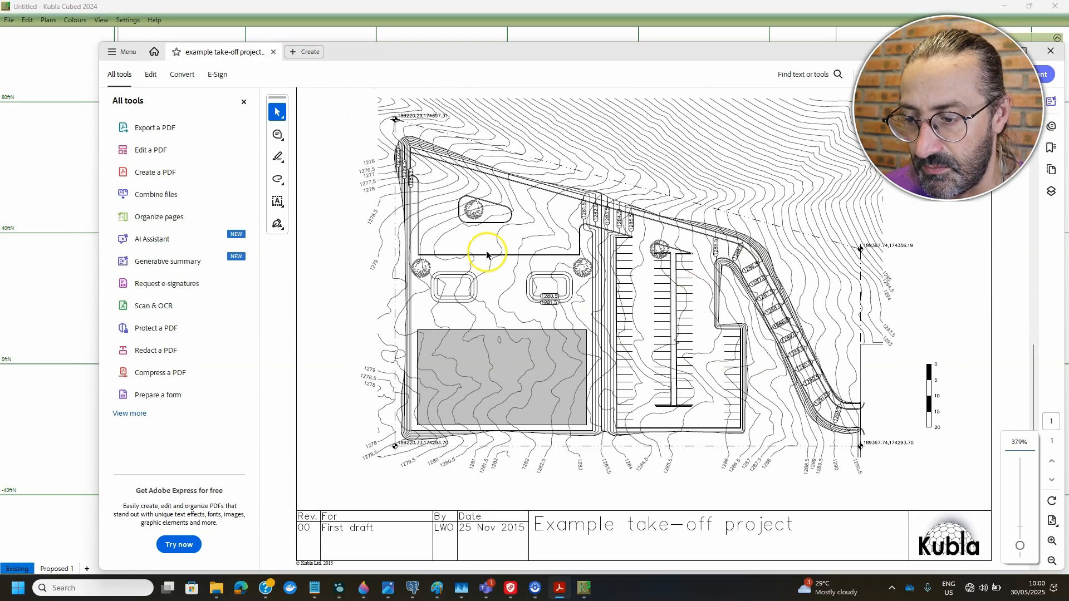
pyautogui.keyDown('ctrl'); pyautogui.scroll(9, 818, 320); pyautogui.keyUp('ctrl')
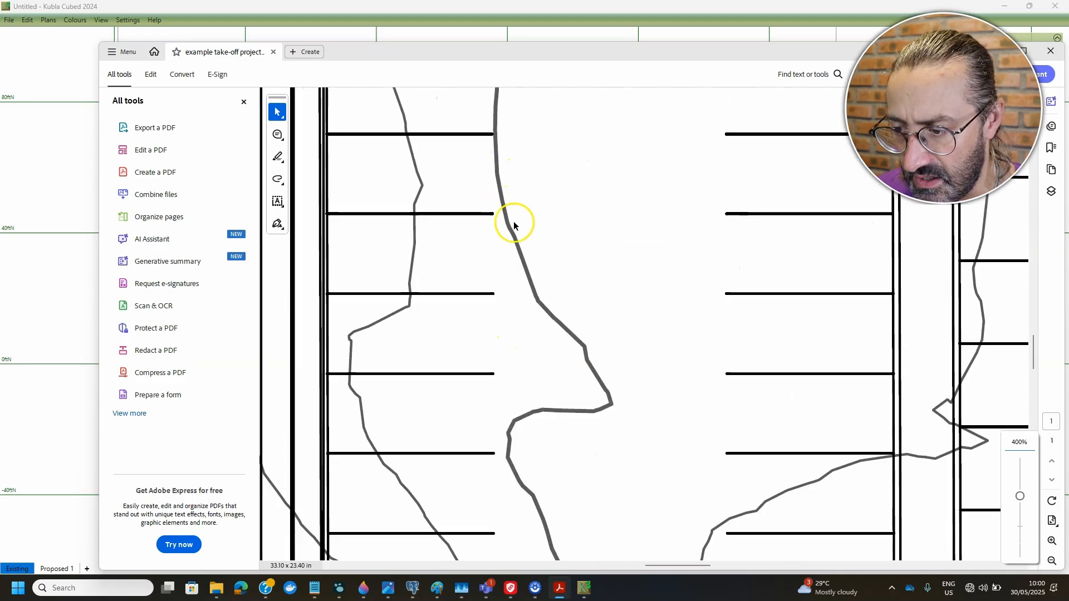
pyautogui.keyDown('ctrl'); pyautogui.scroll(-1, 577, 295); pyautogui.keyUp('ctrl')
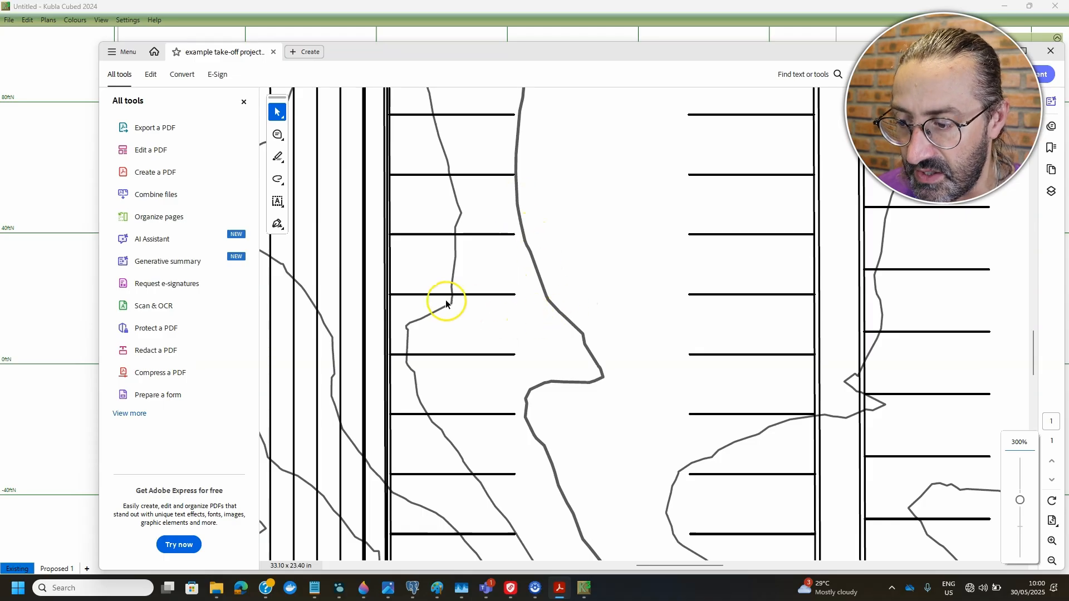
pyautogui.keyDown('ctrl'); pyautogui.scroll(2, 544, 302); pyautogui.keyUp('ctrl')
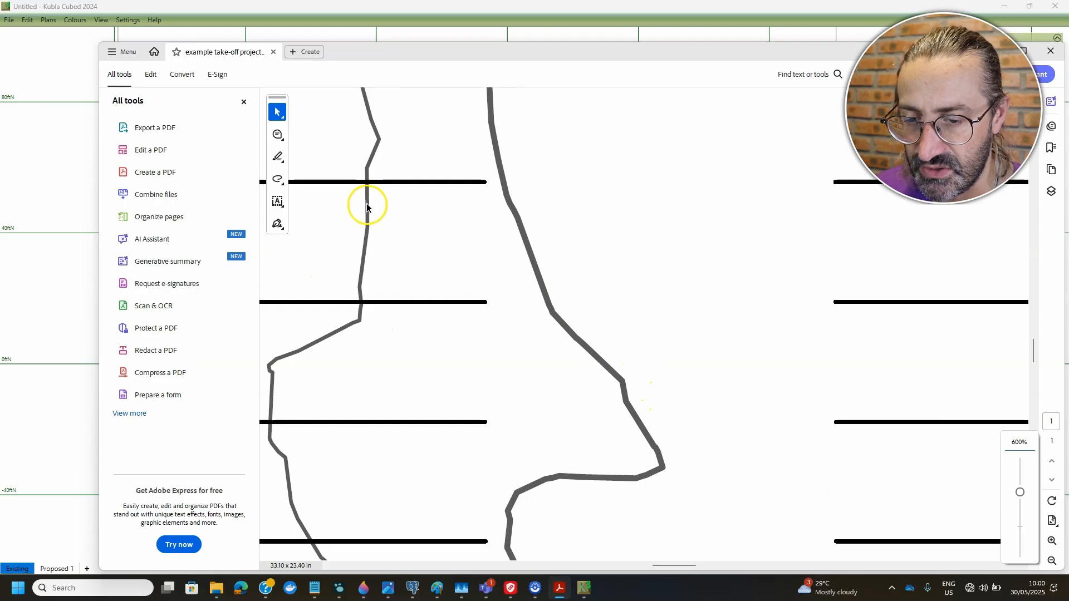
# Switch to Kubla Cubed, add a Feature Surface to the existing elevations, and dock its editor into the main window
pyautogui.click(75, 237)
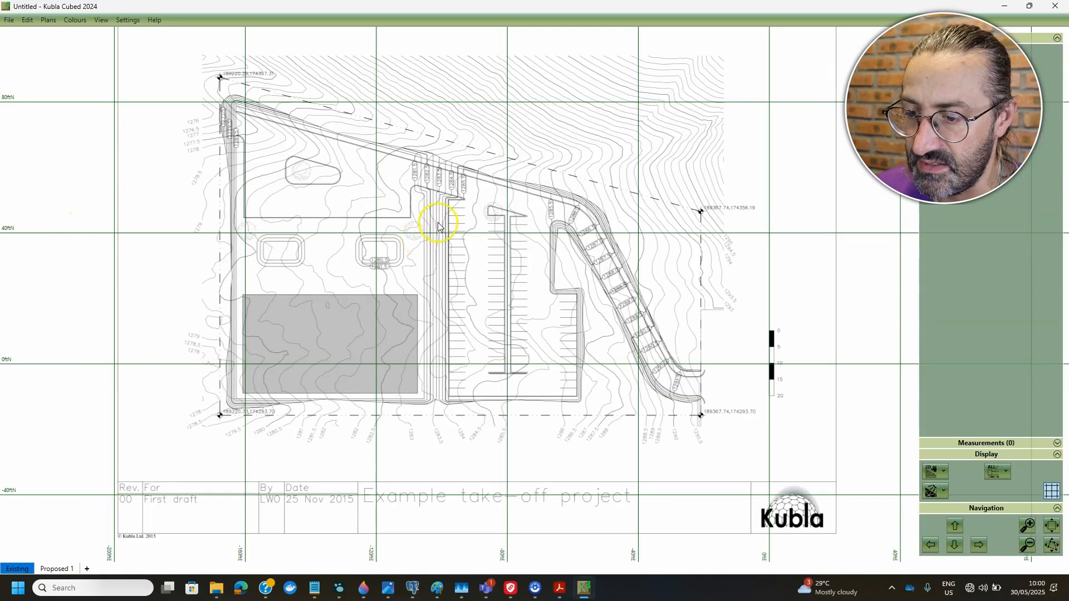
pyautogui.scroll(2, 484, 245)
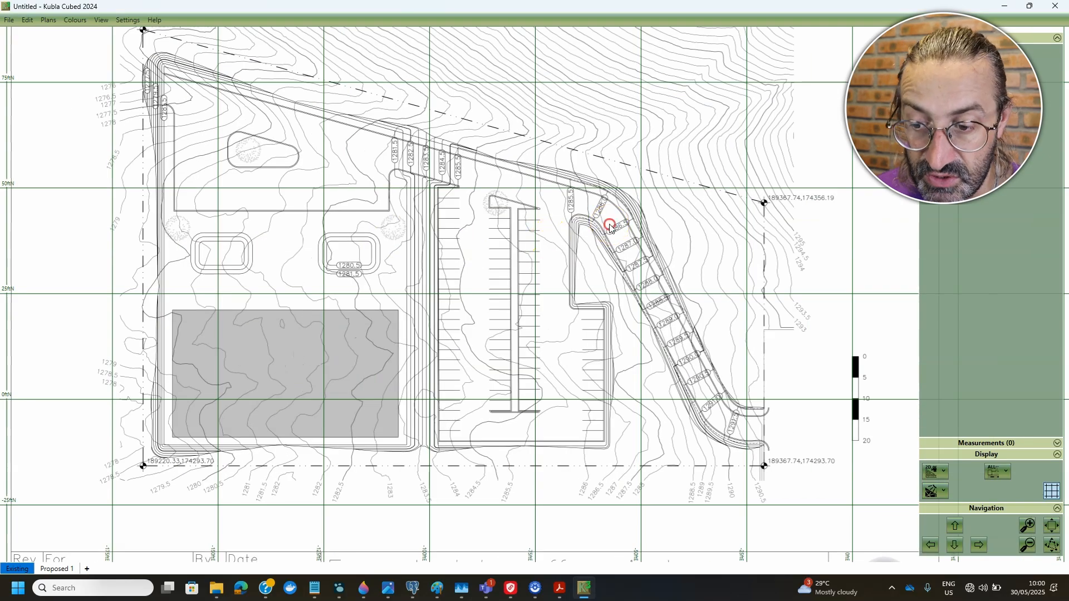
pyautogui.moveTo(609, 224); pyautogui.dragTo(599, 248)
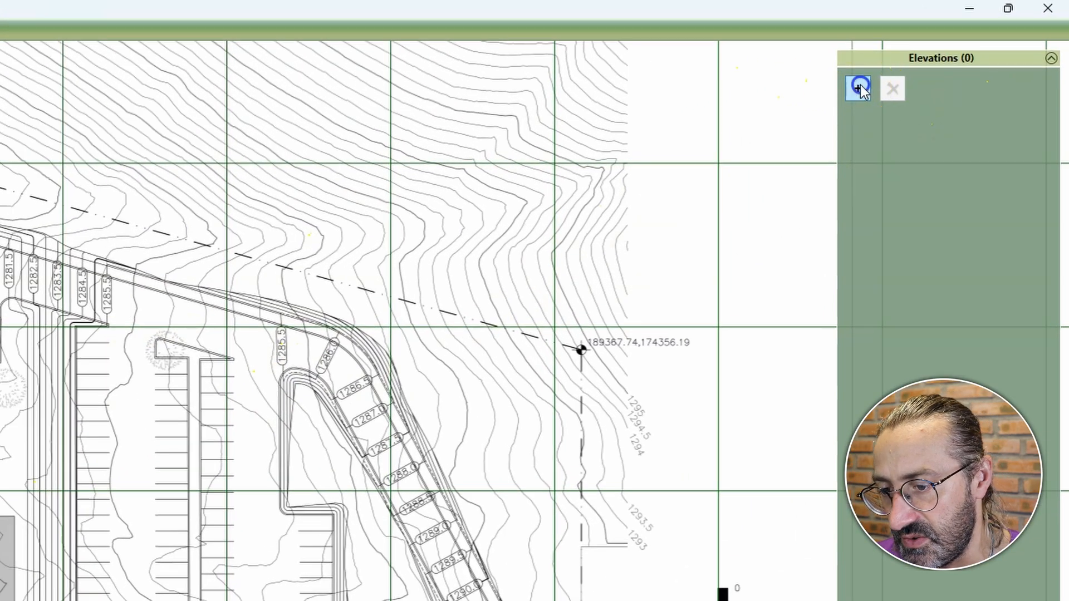
pyautogui.click(858, 88)
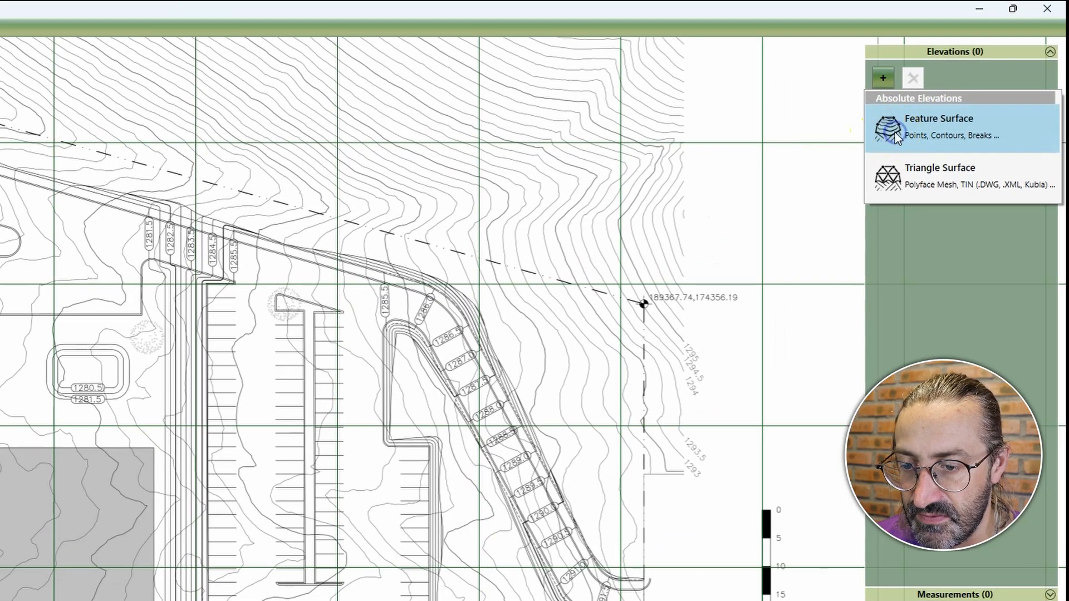
pyautogui.click(894, 132)
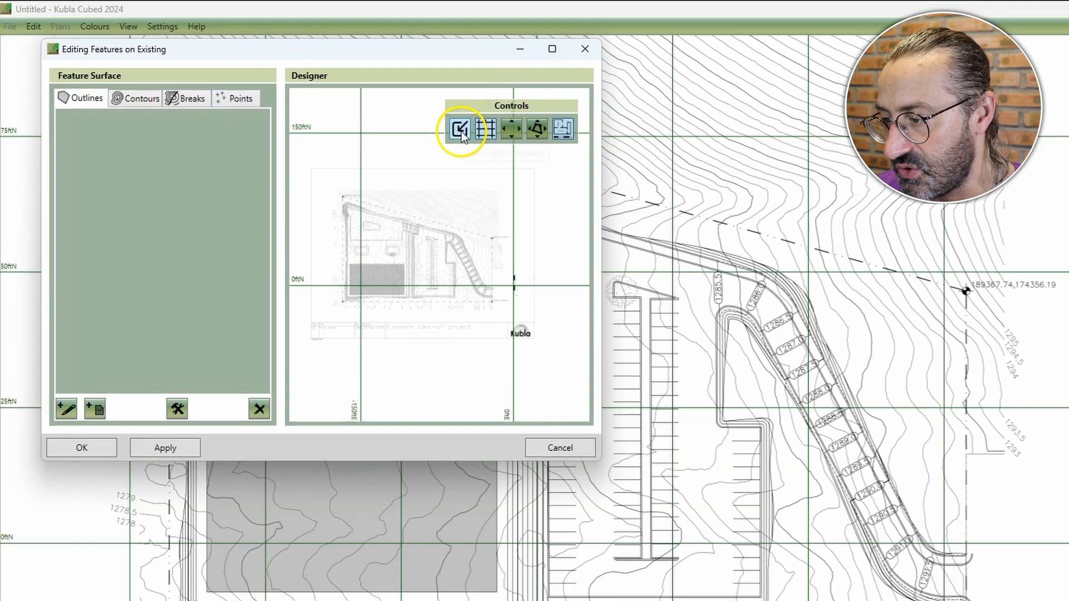
pyautogui.click(461, 131)
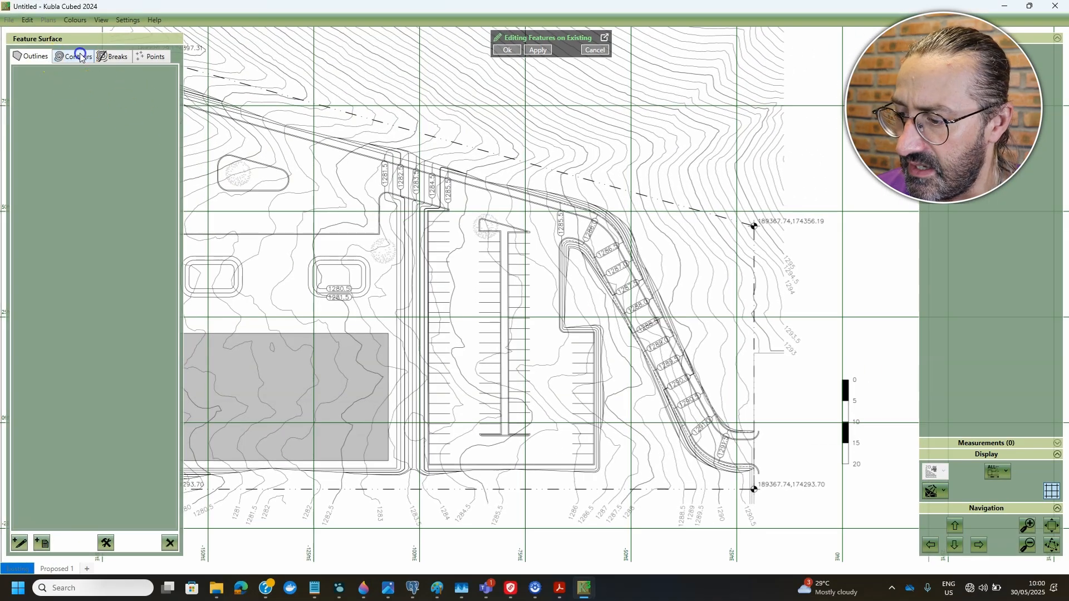
# Load contours for the feature surface from the PDF plan "example take-off project"
pyautogui.click(79, 55)
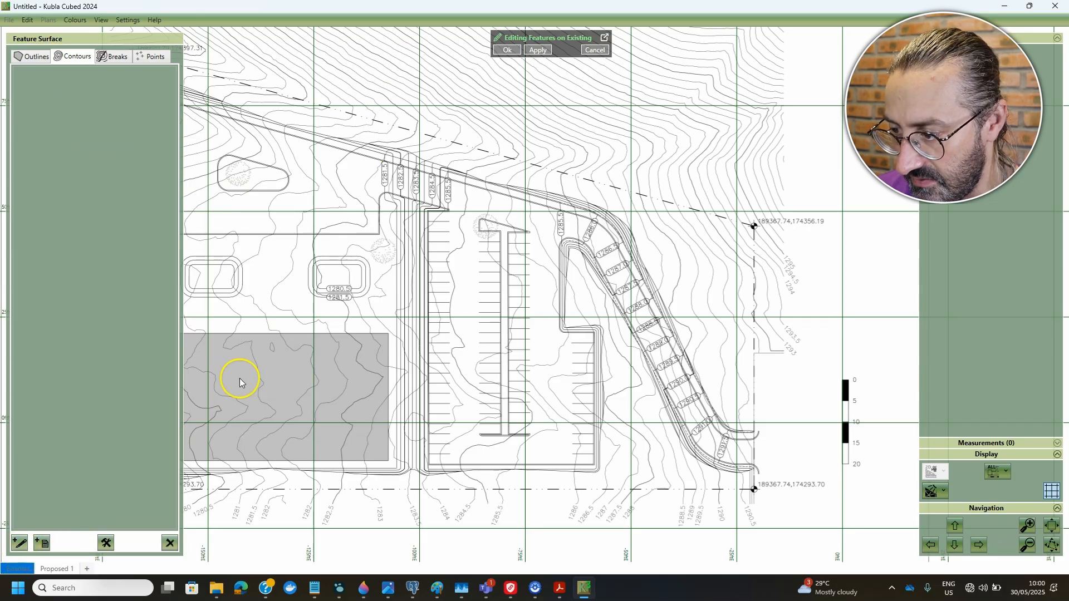
pyautogui.click(41, 543)
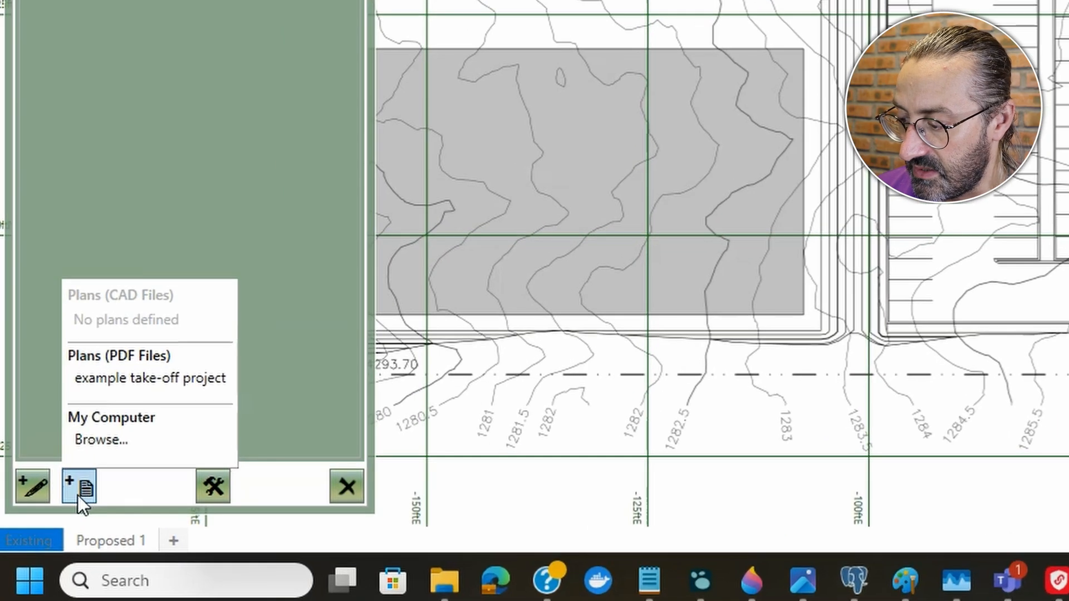
pyautogui.click(159, 313)
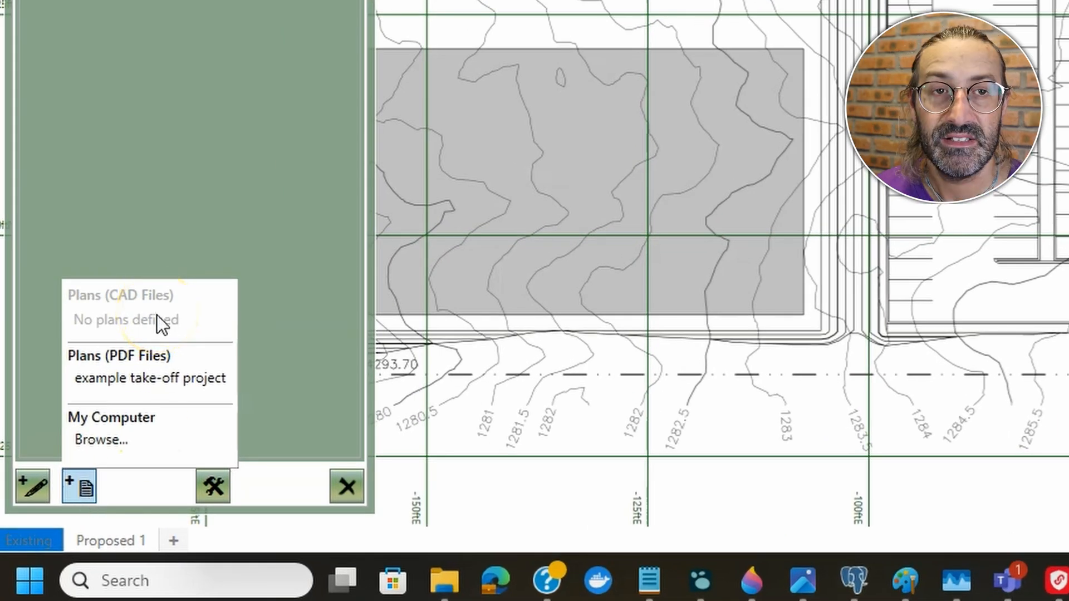
pyautogui.click(164, 374)
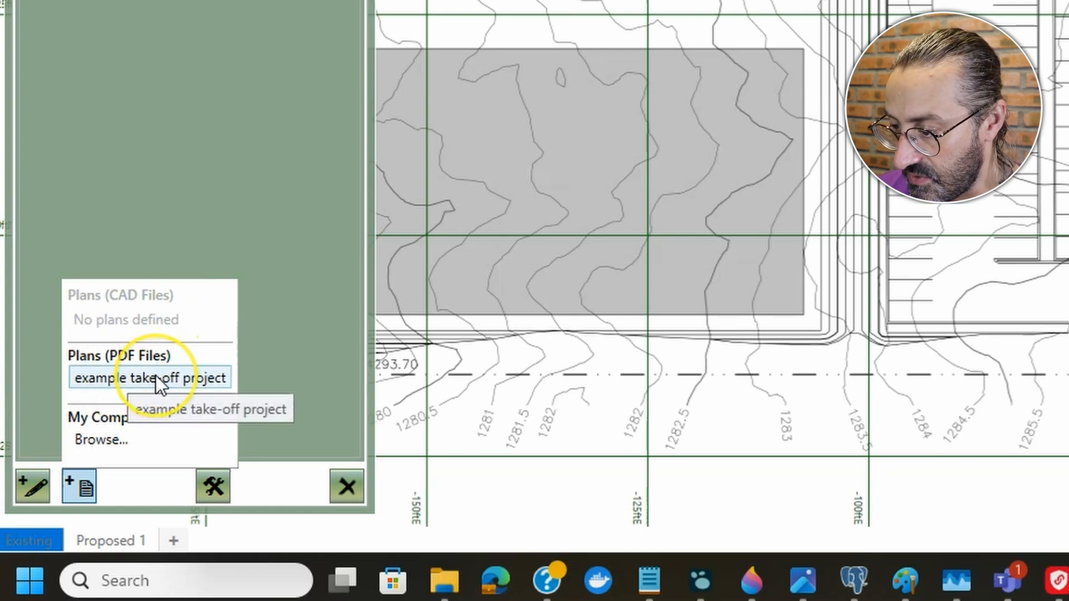
pyautogui.click(156, 377)
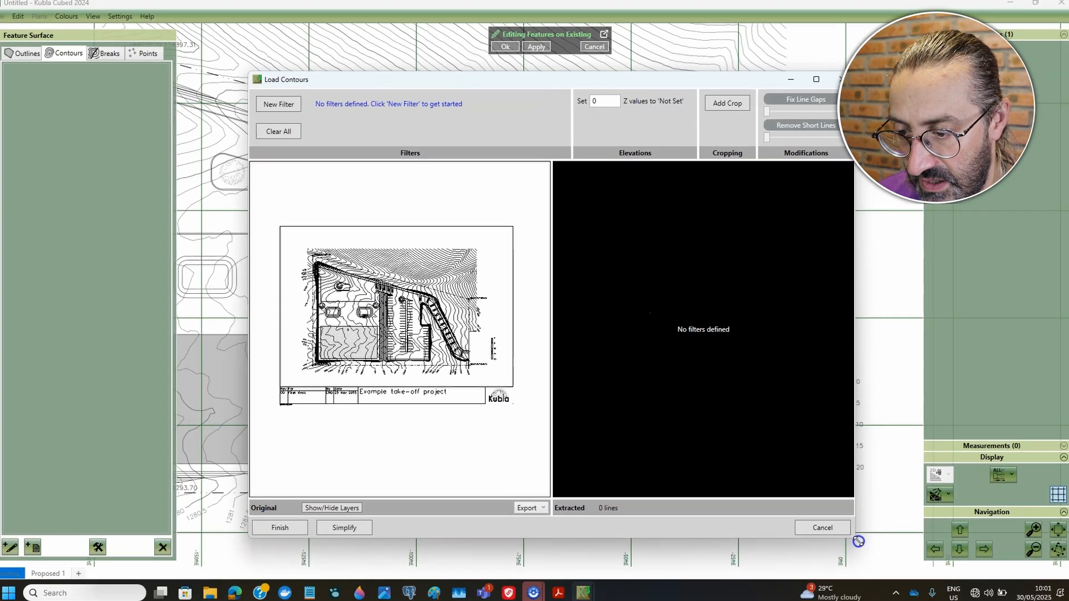
# Create a first contour filter by sampling thin contour lines on the slope north of the site boundary
pyautogui.scroll(1, 340, 333)
pyautogui.scroll(1, 392, 345)
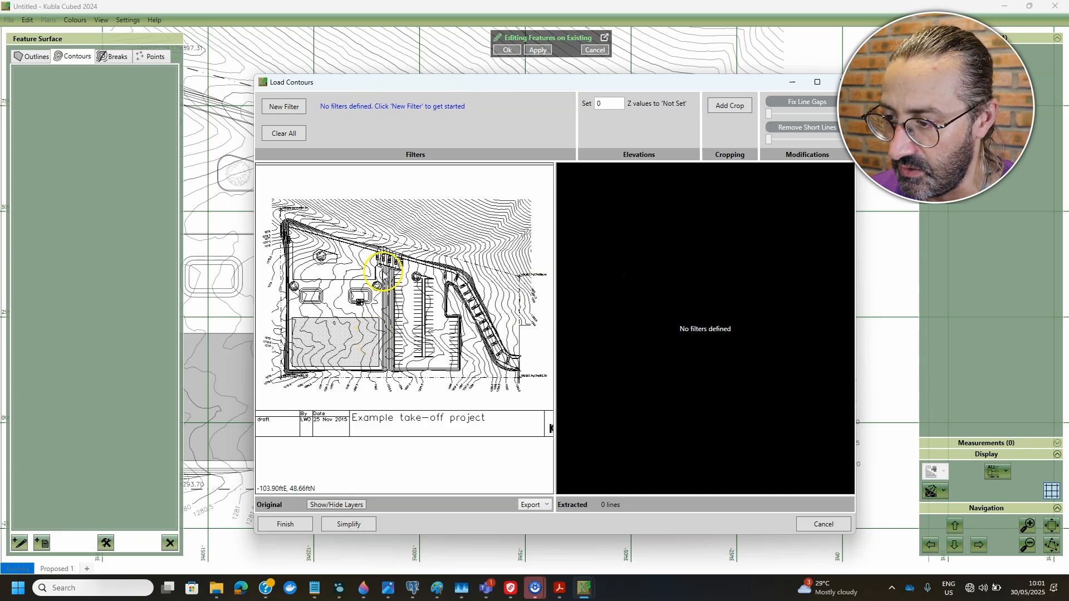
pyautogui.scroll(1, 441, 230)
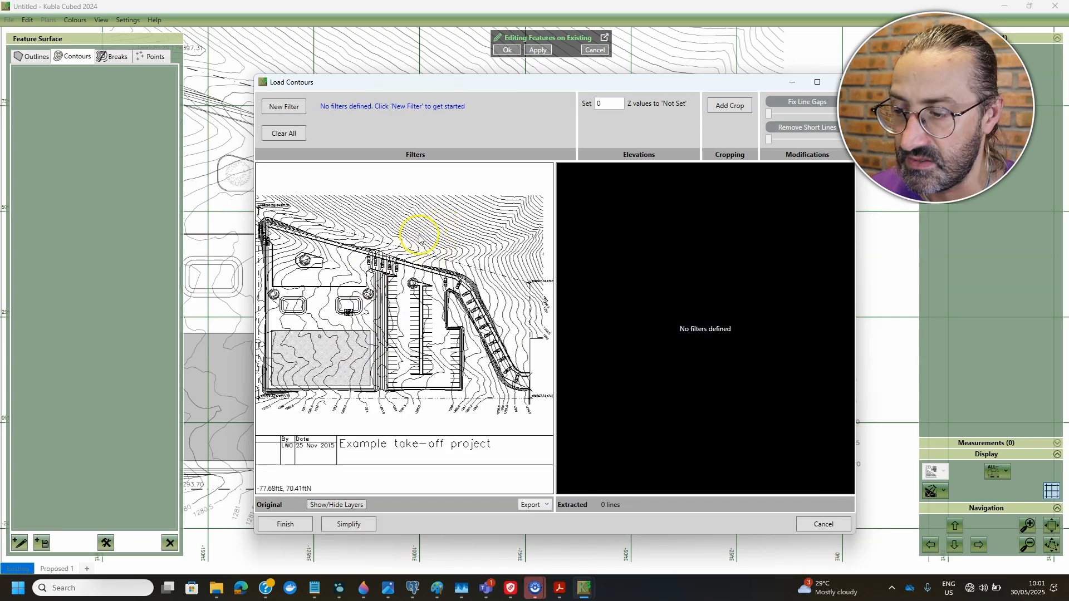
pyautogui.scroll(1, 364, 233)
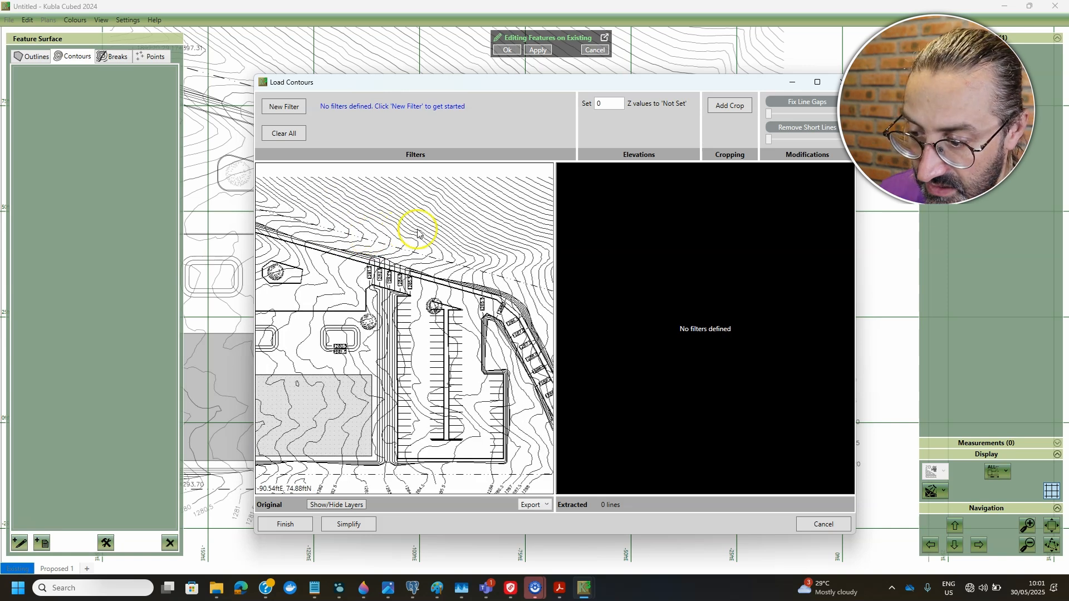
pyautogui.scroll(1, 422, 237)
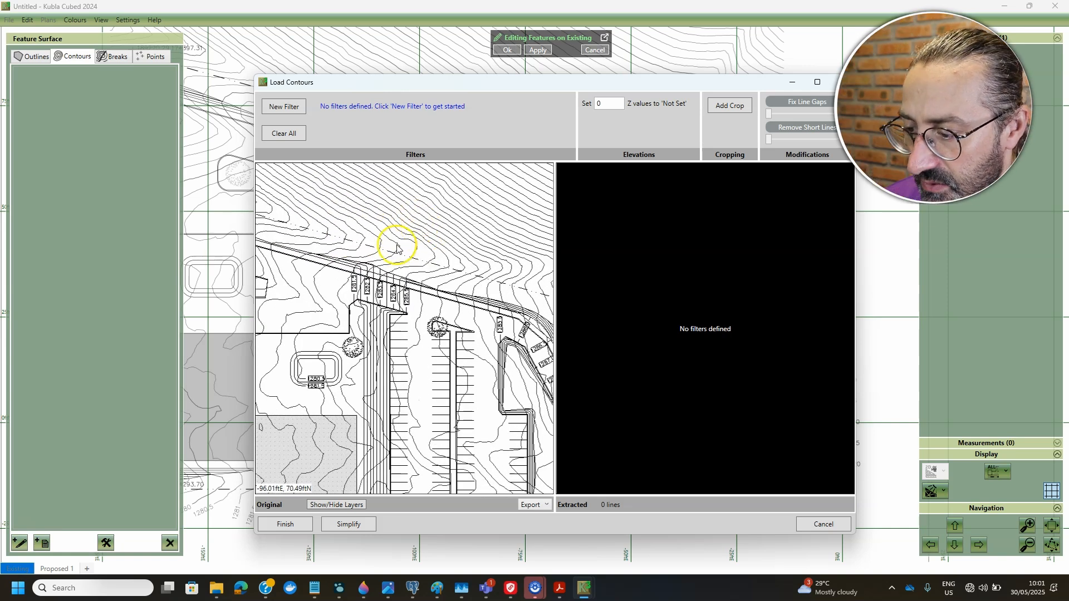
pyautogui.scroll(-2, 368, 238)
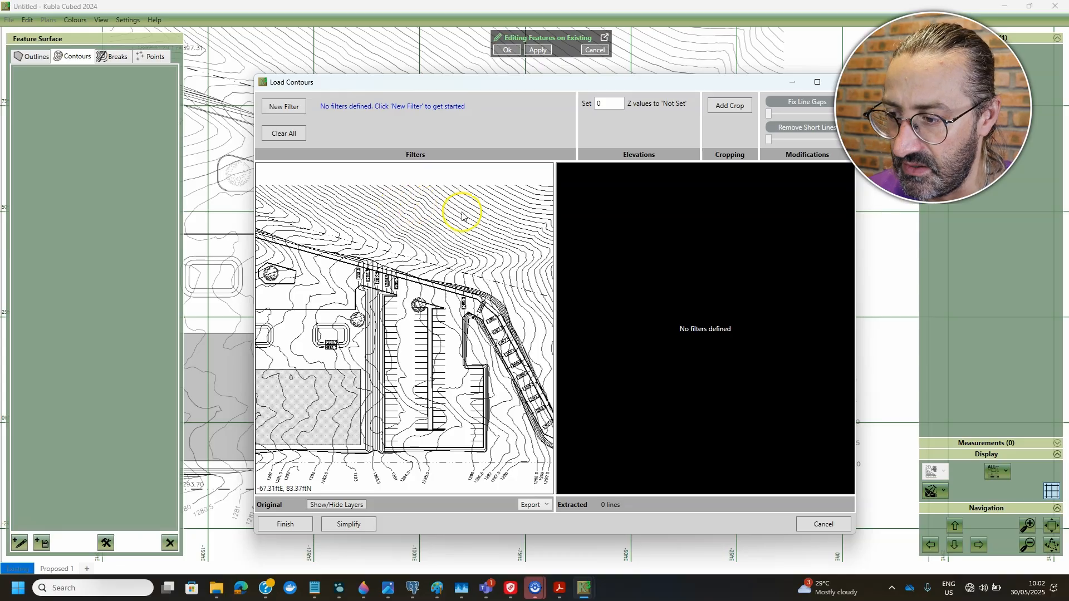
pyautogui.scroll(5, 432, 222)
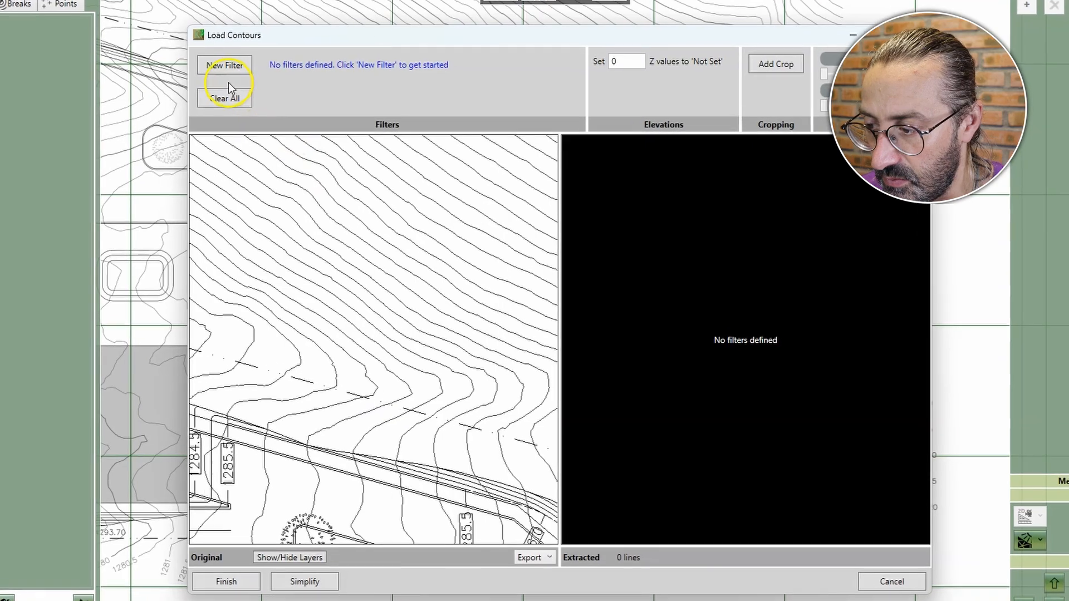
pyautogui.click(284, 108)
pyautogui.scroll(3, 381, 234)
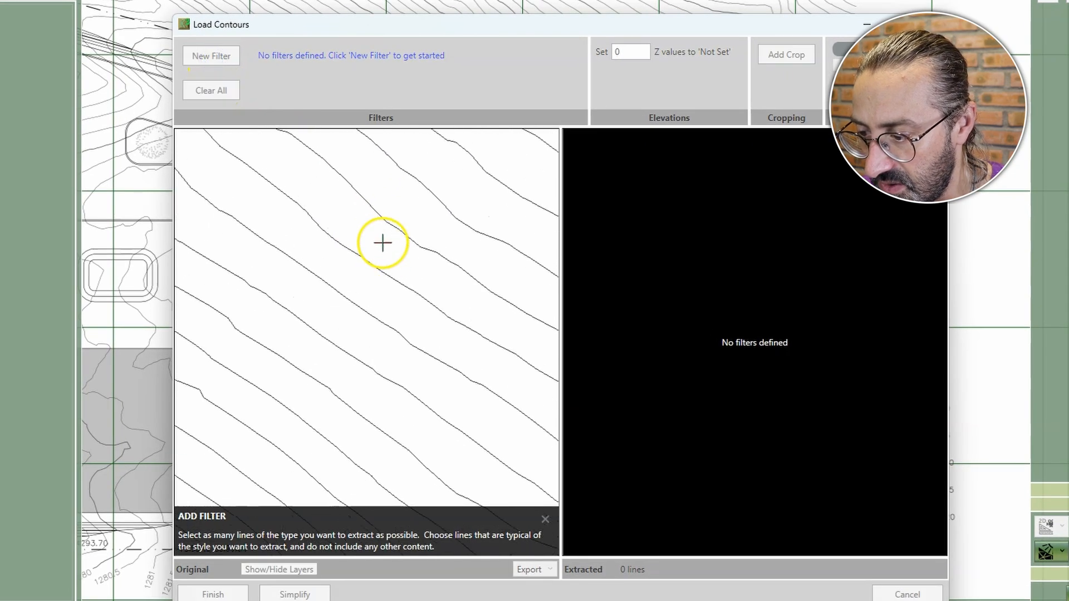
pyautogui.moveTo(375, 261); pyautogui.dragTo(407, 299)
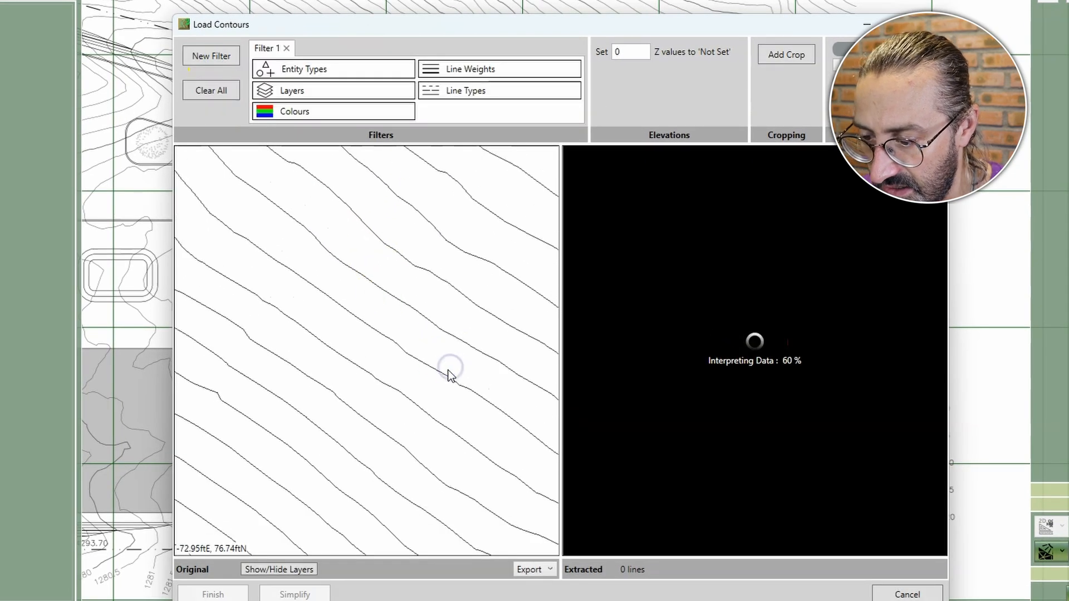
# Compare the extracted lines with the original plan across the slope, parking area and road to look for missing contours
pyautogui.scroll(-4, 448, 371)
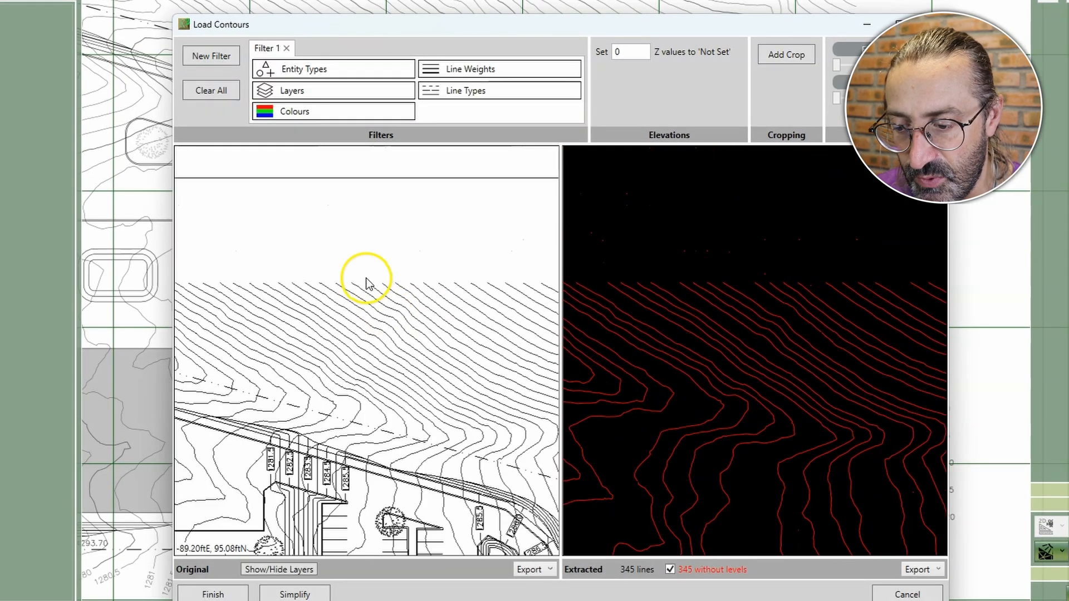
pyautogui.scroll(1, 369, 282)
pyautogui.click(370, 354)
pyautogui.moveTo(370, 354); pyautogui.dragTo(350, 323)
pyautogui.scroll(-1, 358, 341)
pyautogui.moveTo(375, 394); pyautogui.dragTo(329, 307)
pyautogui.scroll(-3, 366, 367)
pyautogui.scroll(-2, 730, 319)
pyautogui.scroll(5, 734, 264)
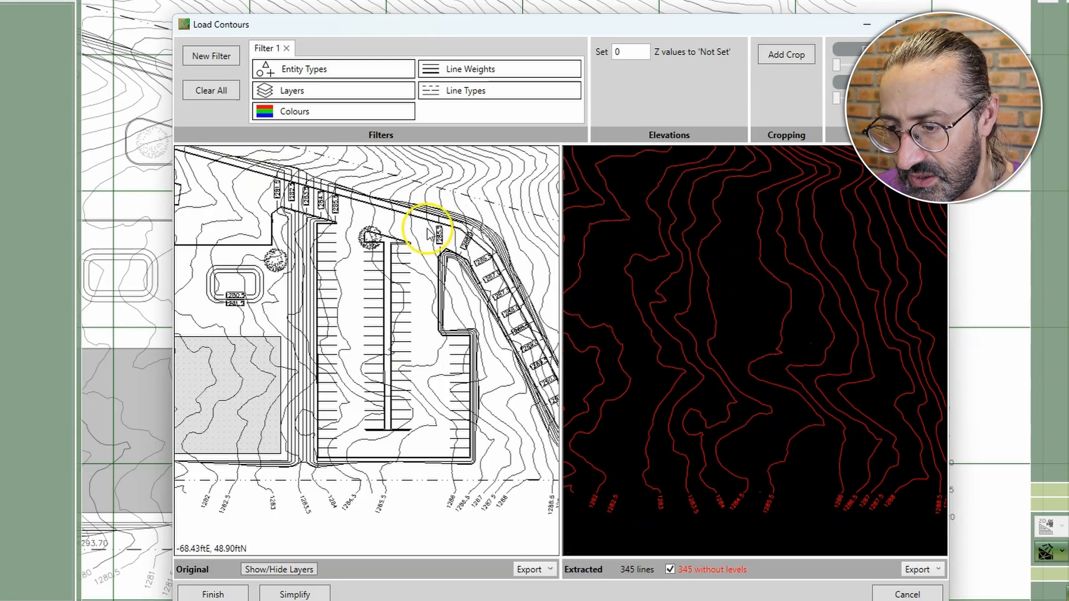
pyautogui.scroll(3, 417, 233)
pyautogui.moveTo(419, 238); pyautogui.dragTo(430, 332)
pyautogui.scroll(2, 394, 282)
pyautogui.scroll(2, 382, 246)
pyautogui.scroll(1, 383, 245)
pyautogui.scroll(1, 436, 337)
pyautogui.moveTo(325, 343); pyautogui.dragTo(451, 358)
pyautogui.scroll(1, 406, 357)
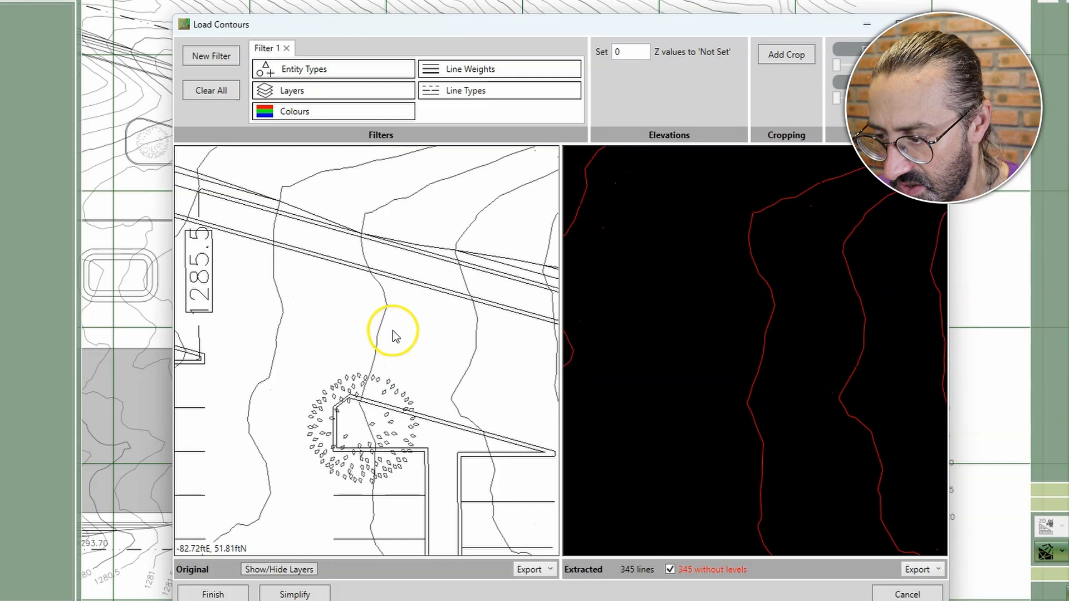
pyautogui.click(207, 58)
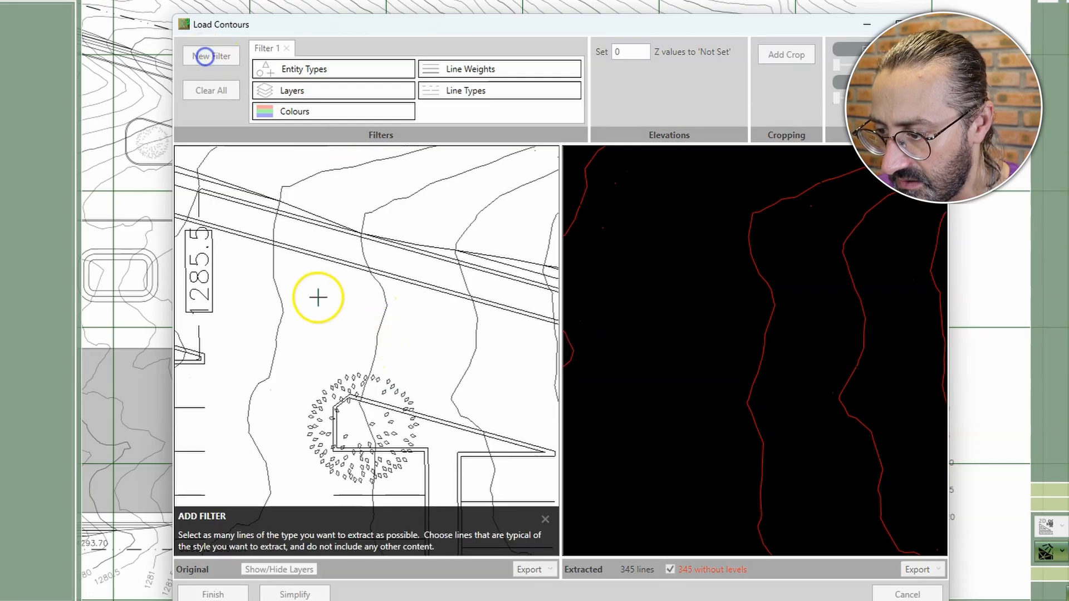
pyautogui.moveTo(353, 310); pyautogui.dragTo(407, 347)
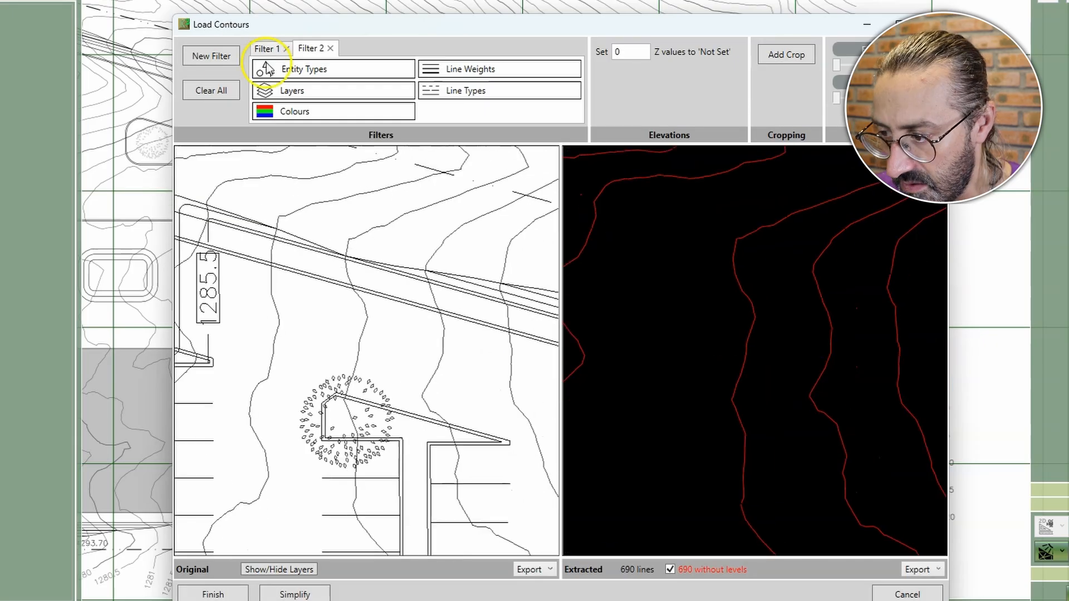
pyautogui.click(330, 49)
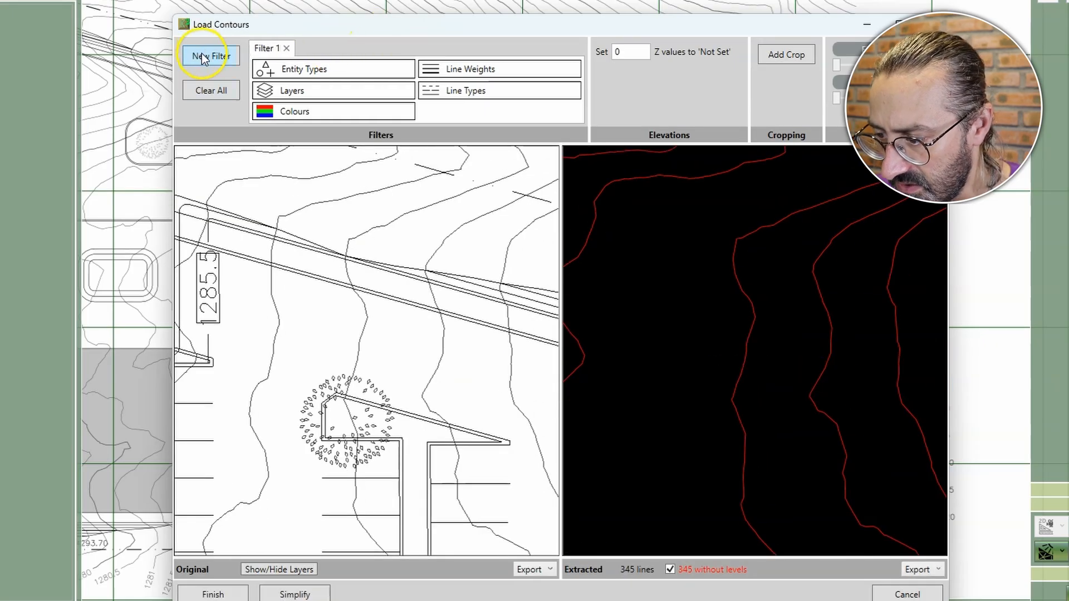
# Add a second filter by sampling the missing contour between the 1285.5 label and the tree, and check the extracted lines
pyautogui.click(201, 55)
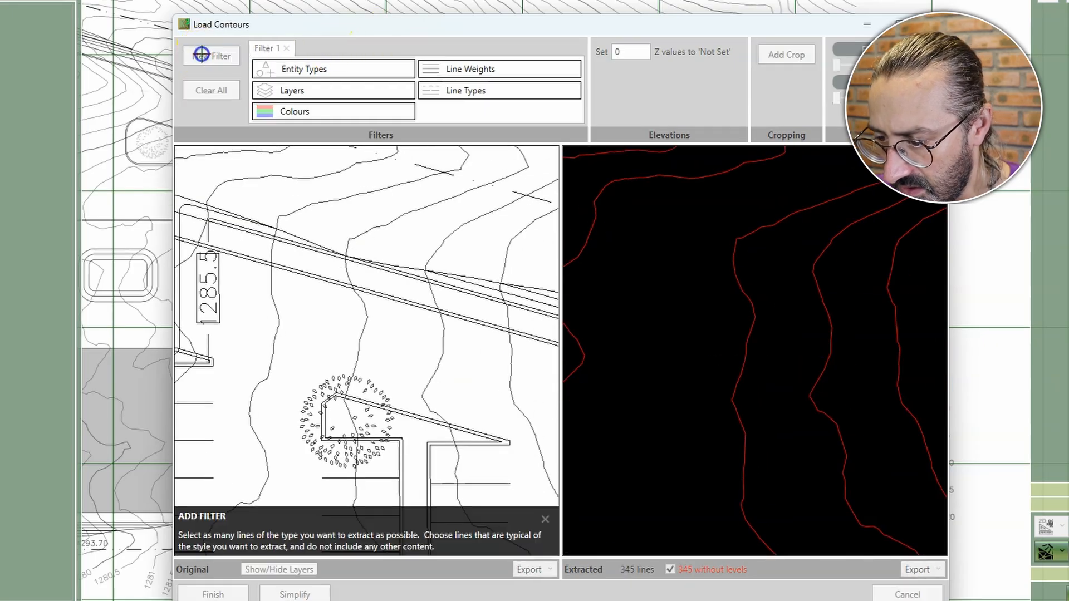
pyautogui.click(286, 315)
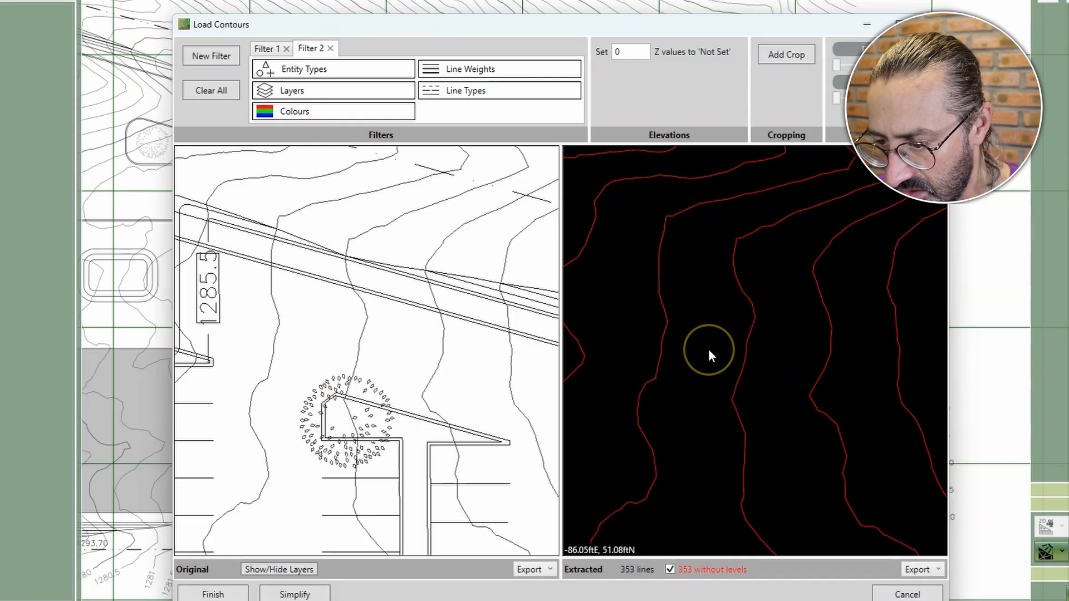
pyautogui.scroll(-6, 713, 350)
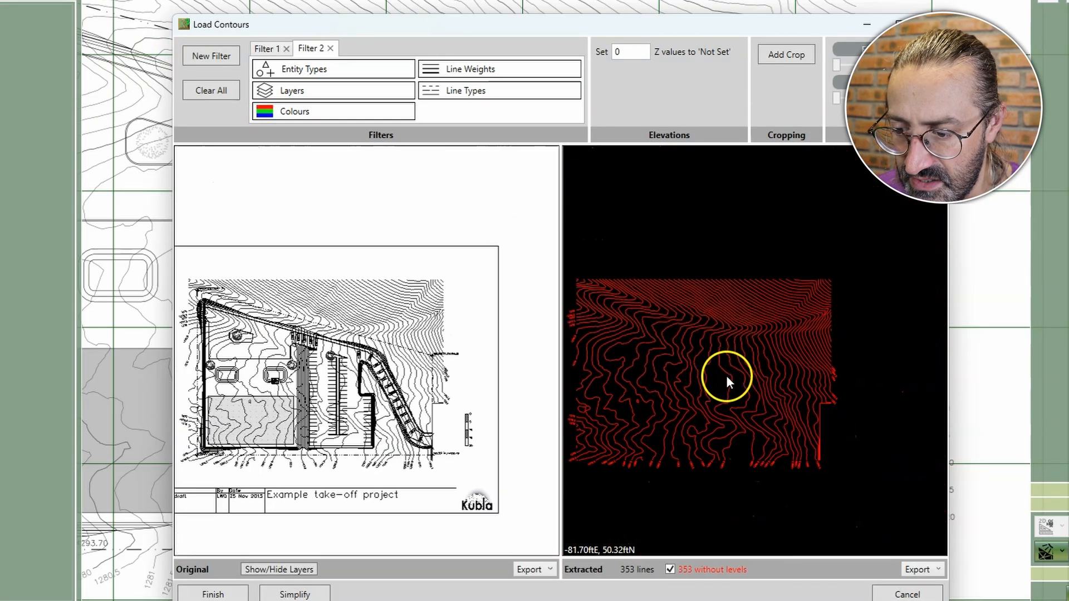
pyautogui.scroll(6, 750, 313)
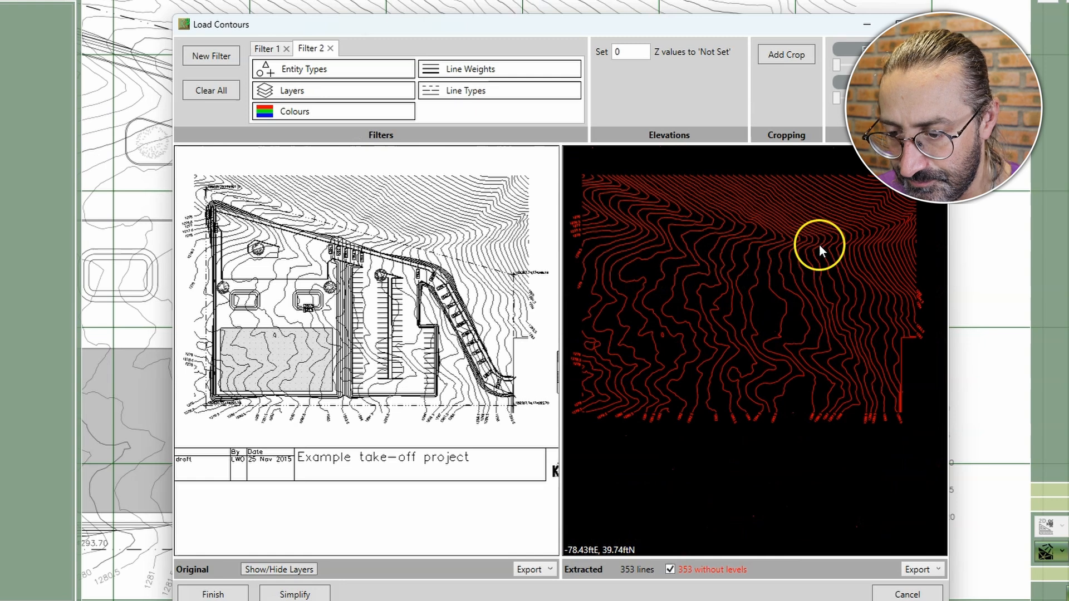
pyautogui.scroll(6, 876, 446)
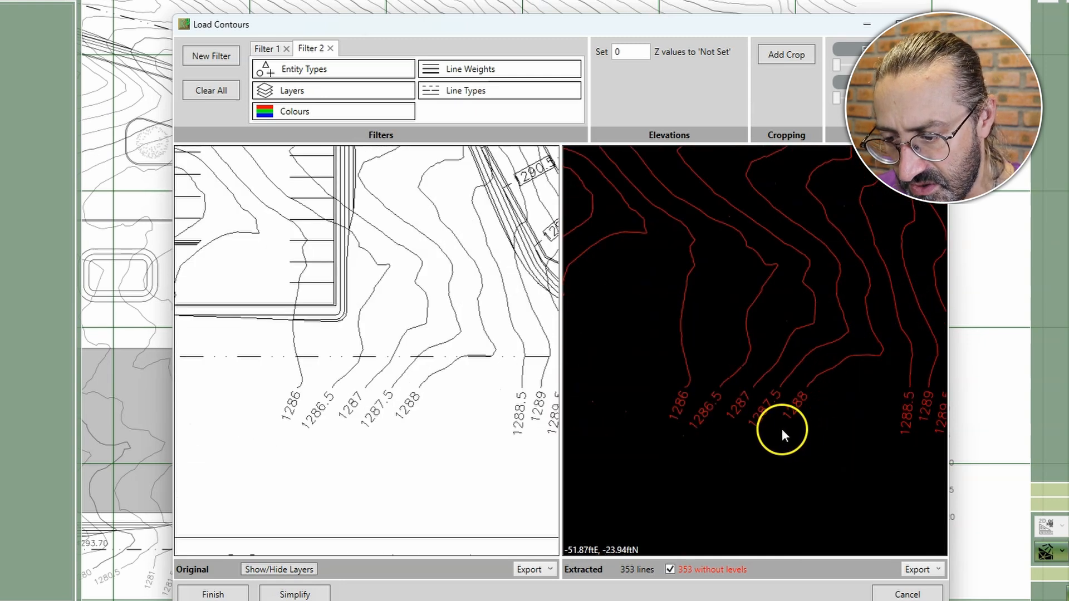
pyautogui.scroll(-1, 714, 393)
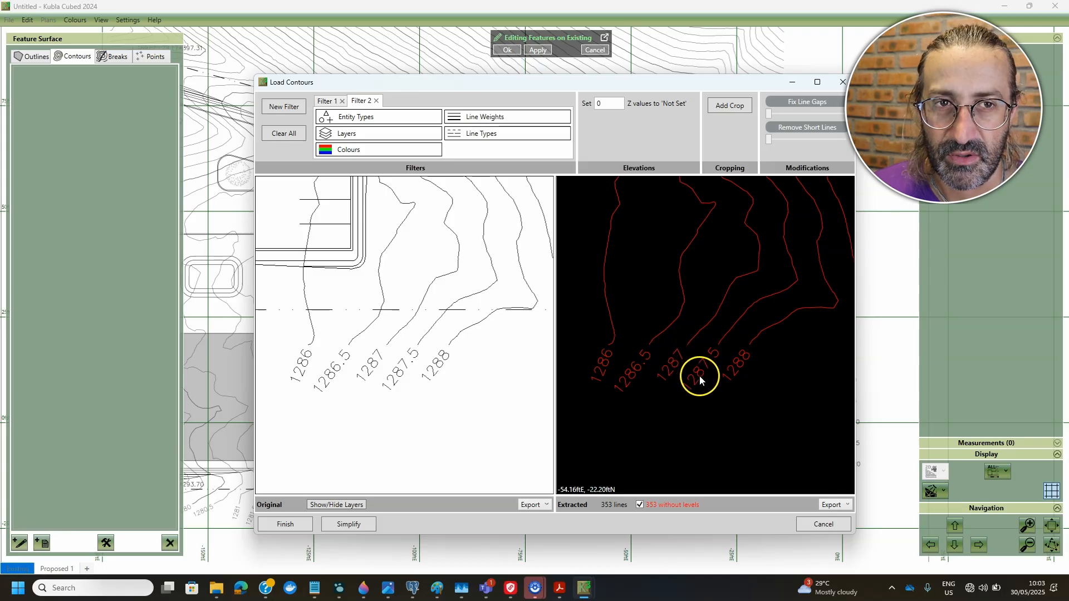
# Inspect the extracted lines along the southern and eastern site edges for elevation labels picked up as contours
pyautogui.scroll(2, 725, 378)
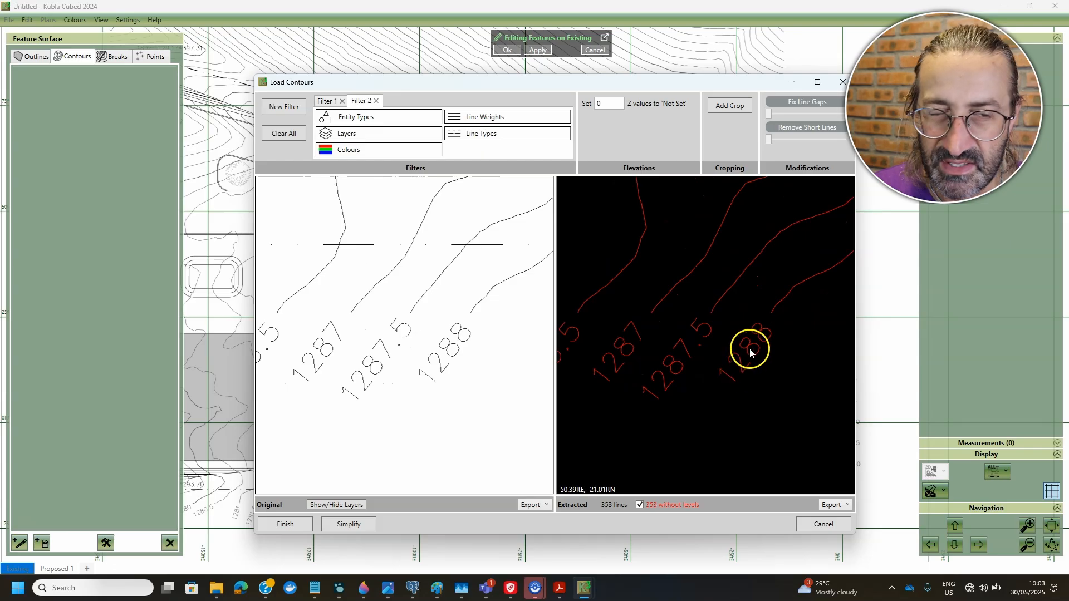
pyautogui.moveTo(749, 335); pyautogui.dragTo(725, 386)
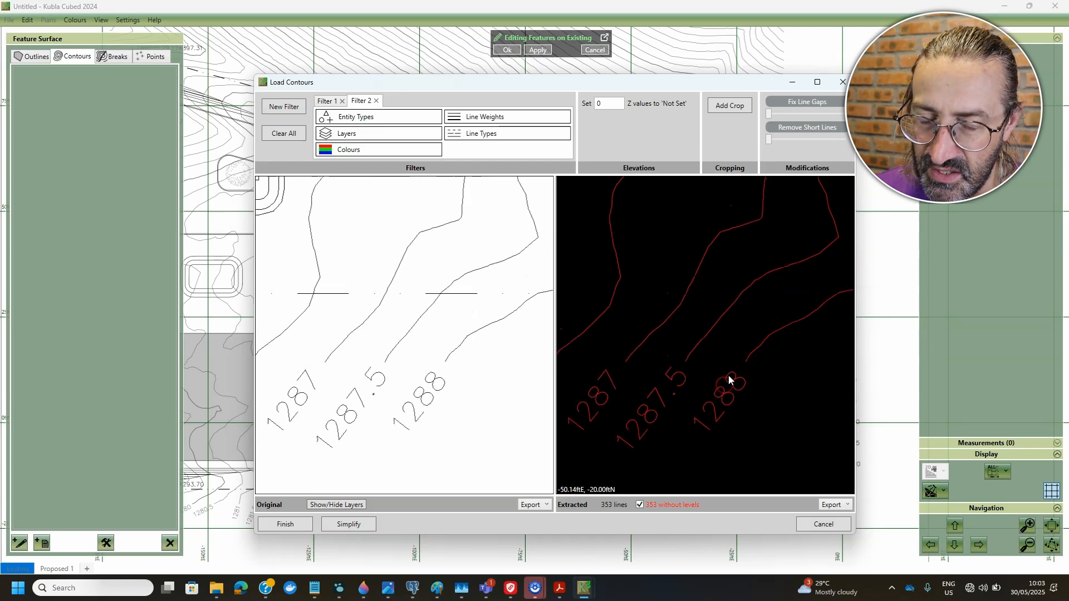
pyautogui.scroll(-4, 739, 342)
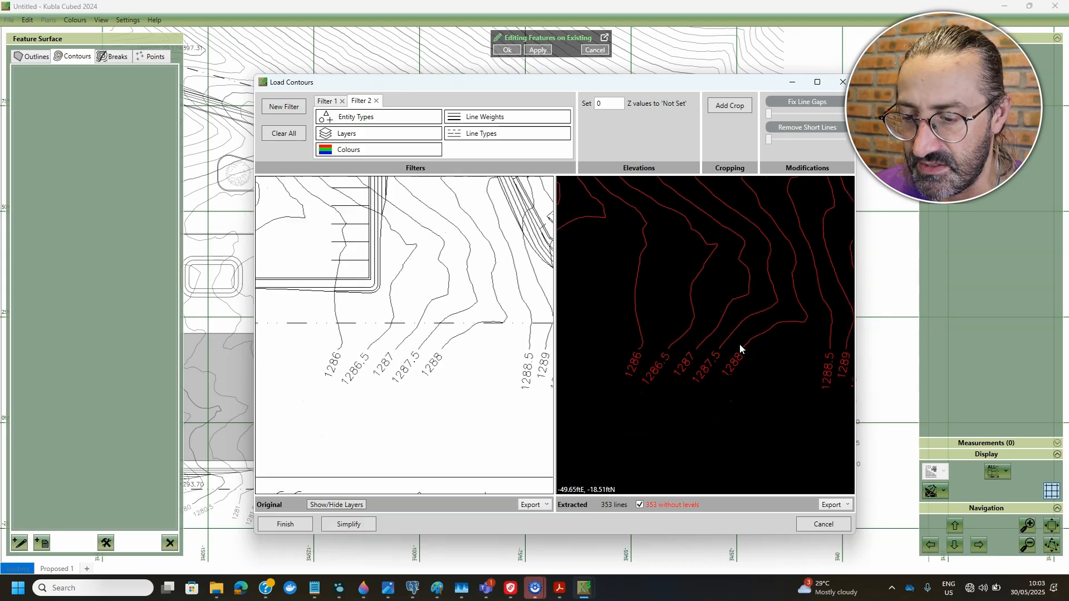
pyautogui.scroll(-2, 676, 330)
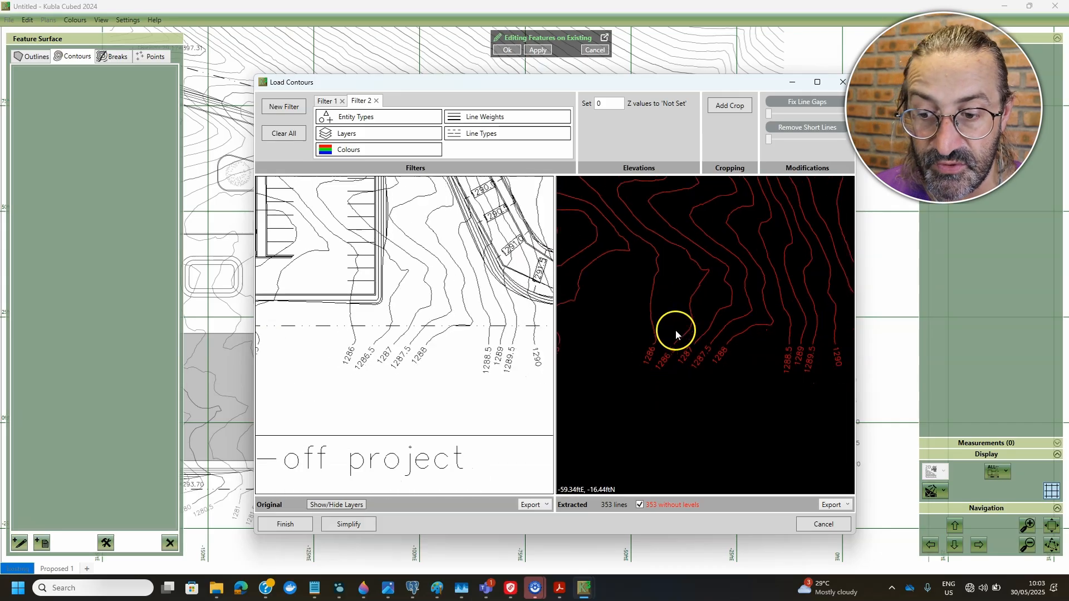
pyautogui.scroll(-1, 783, 349)
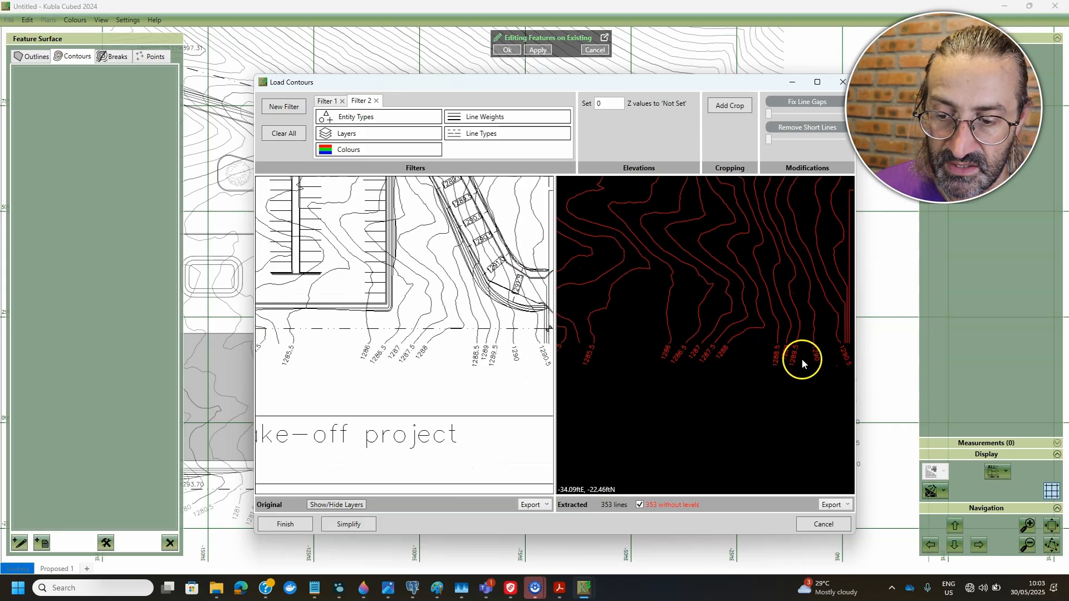
pyautogui.moveTo(801, 362); pyautogui.dragTo(719, 404)
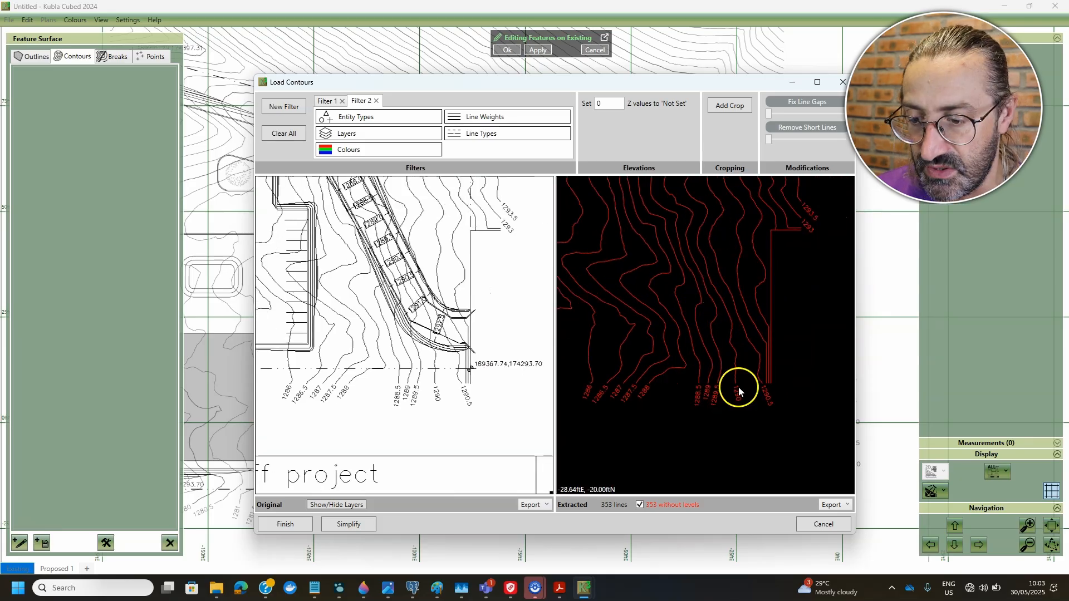
pyautogui.scroll(-5, 682, 280)
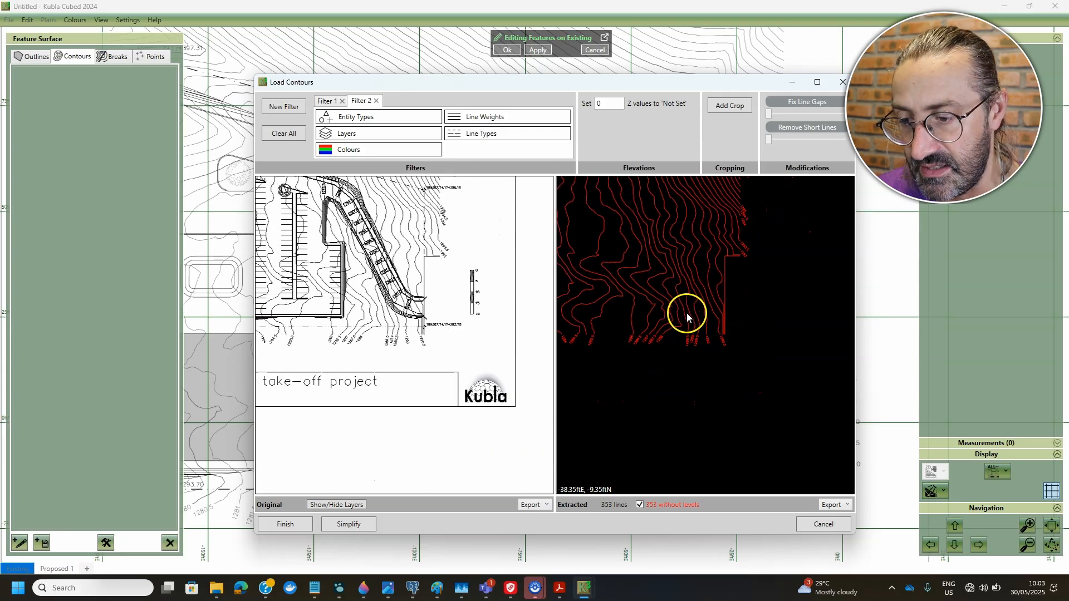
pyautogui.scroll(5, 767, 224)
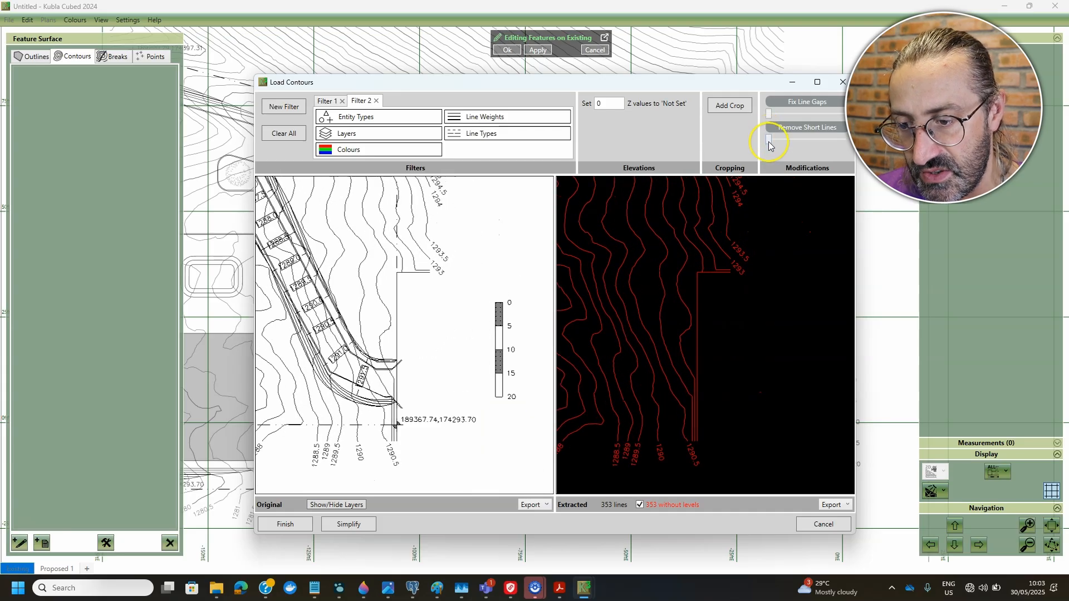
pyautogui.scroll(1, 751, 256)
pyautogui.scroll(2, 735, 256)
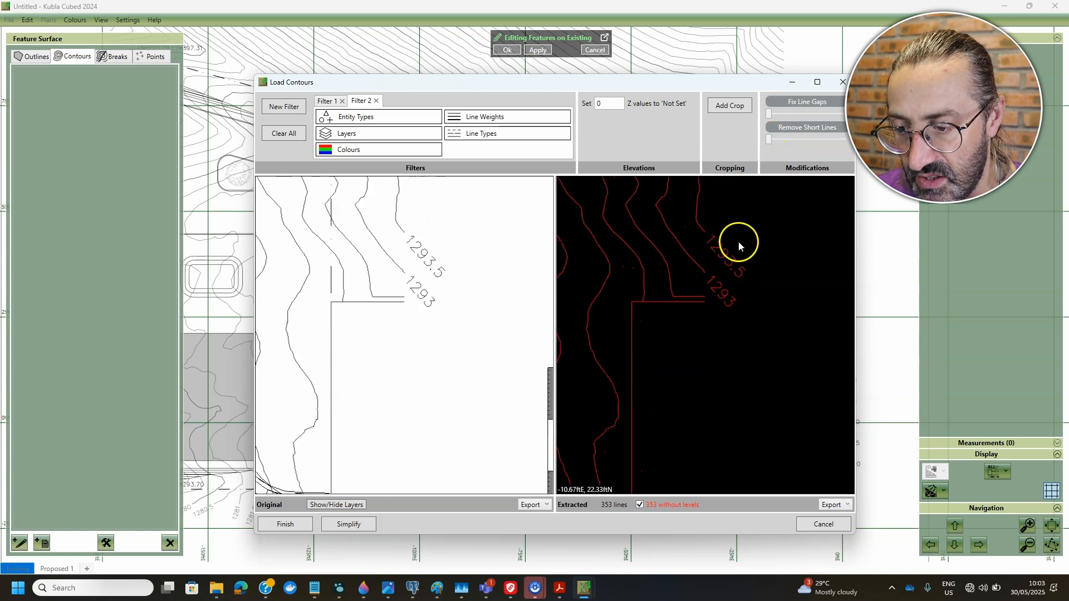
pyautogui.scroll(-1, 739, 244)
pyautogui.scroll(-1, 739, 242)
pyautogui.scroll(-1, 766, 265)
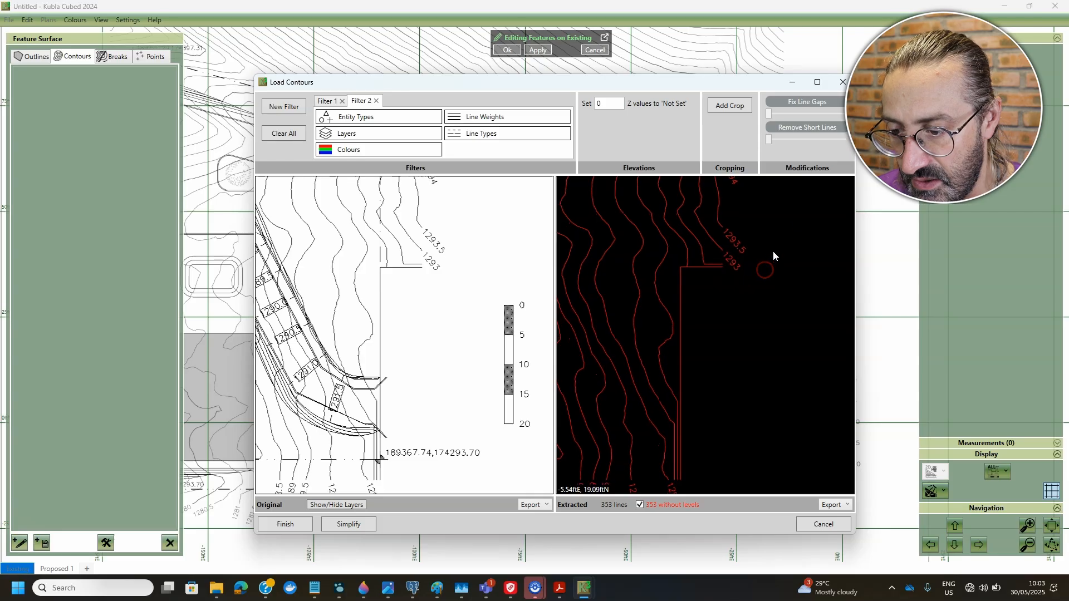
pyautogui.scroll(-3, 774, 246)
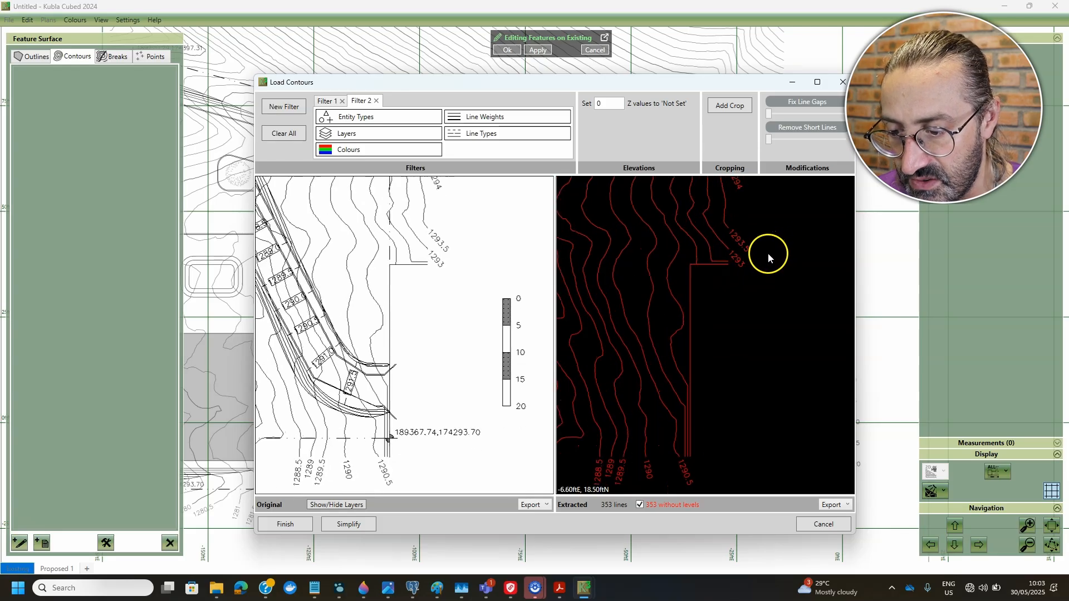
# Raise the short-line removal threshold just enough to filter out the elevation label text, and check the remaining contours across the whole plan
pyautogui.moveTo(769, 139); pyautogui.dragTo(790, 140)
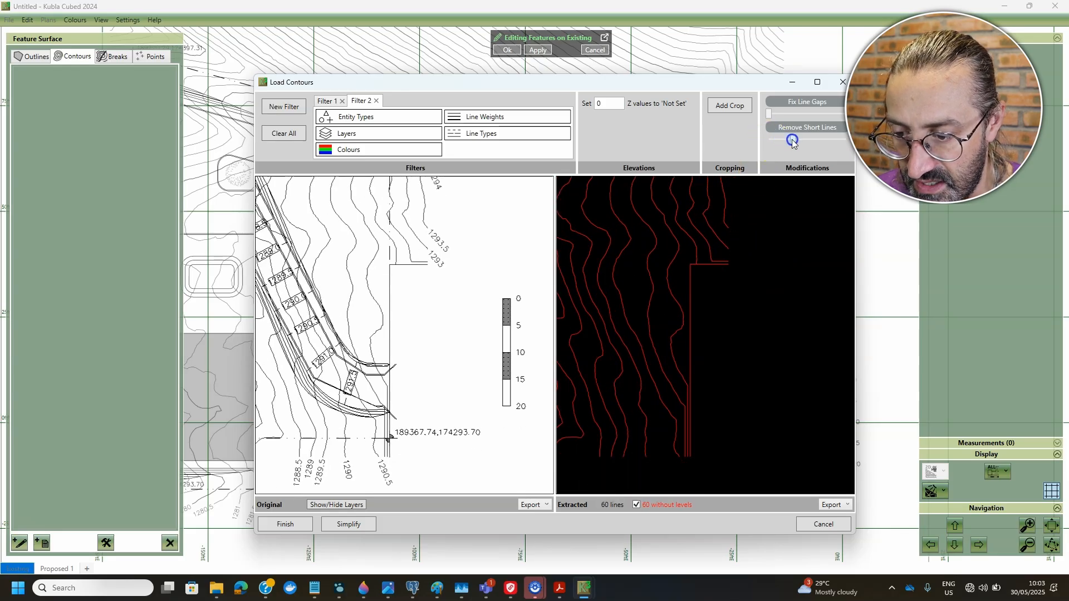
pyautogui.scroll(-2, 754, 250)
pyautogui.moveTo(791, 140); pyautogui.dragTo(780, 146)
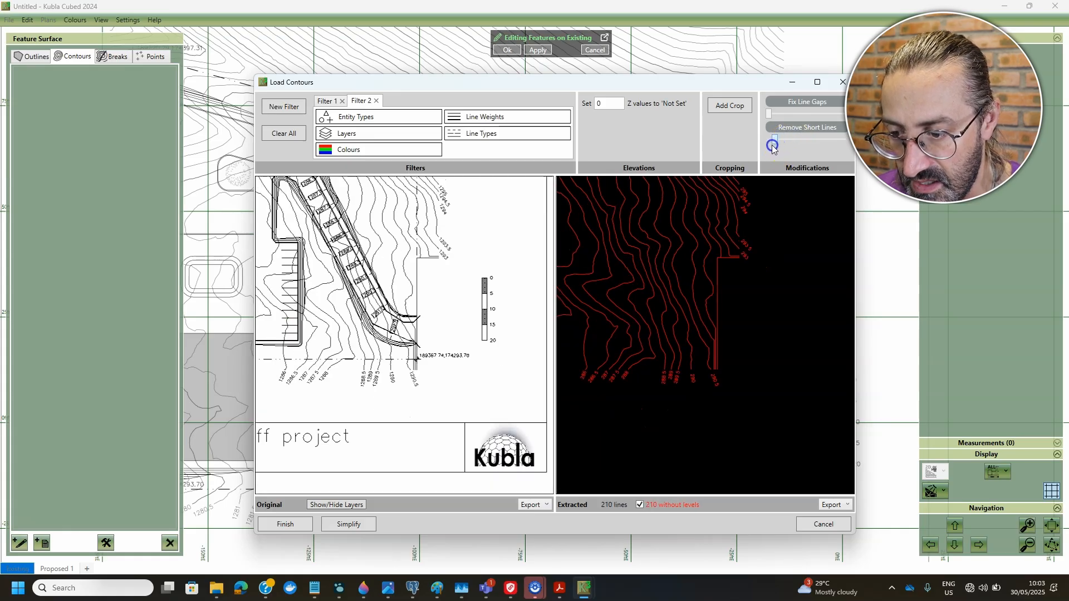
pyautogui.moveTo(783, 144); pyautogui.dragTo(783, 143)
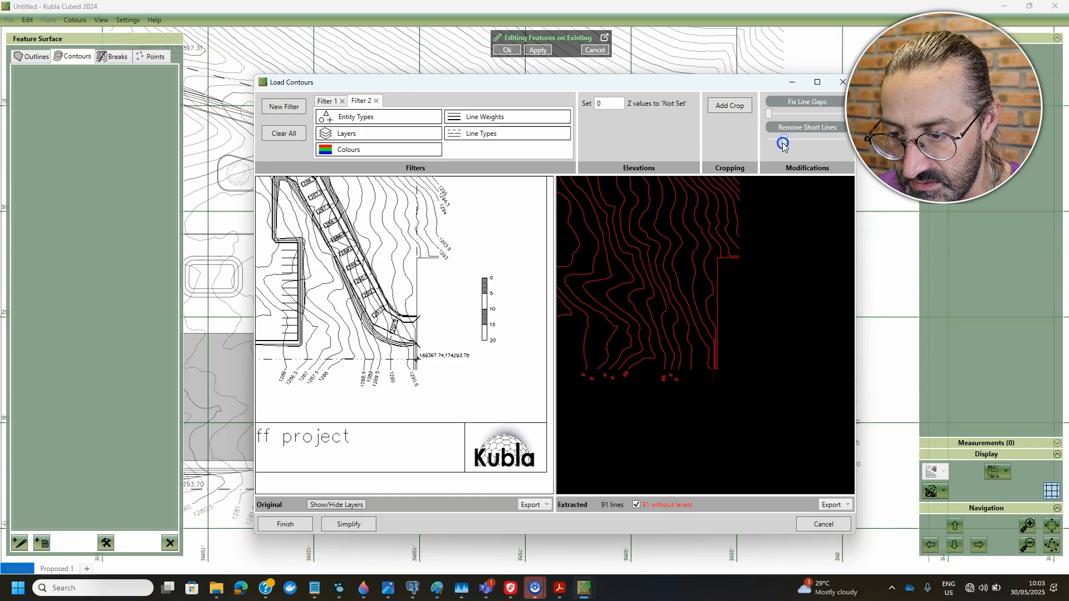
pyautogui.scroll(-2, 713, 282)
pyautogui.scroll(1, 715, 284)
pyautogui.moveTo(779, 346); pyautogui.dragTo(782, 347, button='middle')
pyautogui.scroll(-1, 782, 346)
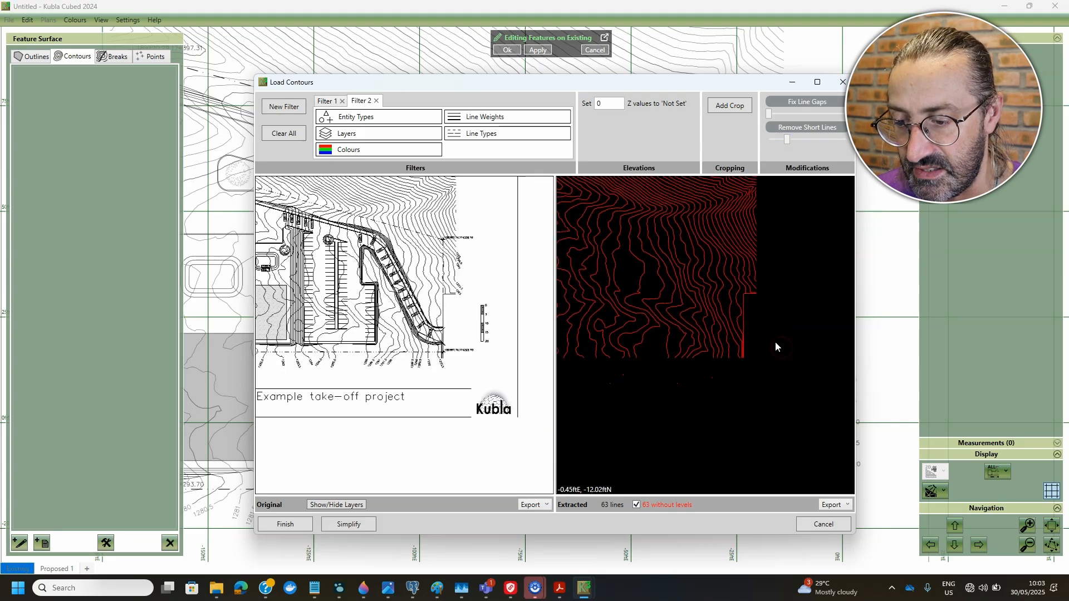
pyautogui.moveTo(649, 278); pyautogui.dragTo(703, 323, button='middle')
pyautogui.scroll(-1, 704, 322)
pyautogui.scroll(3, 673, 322)
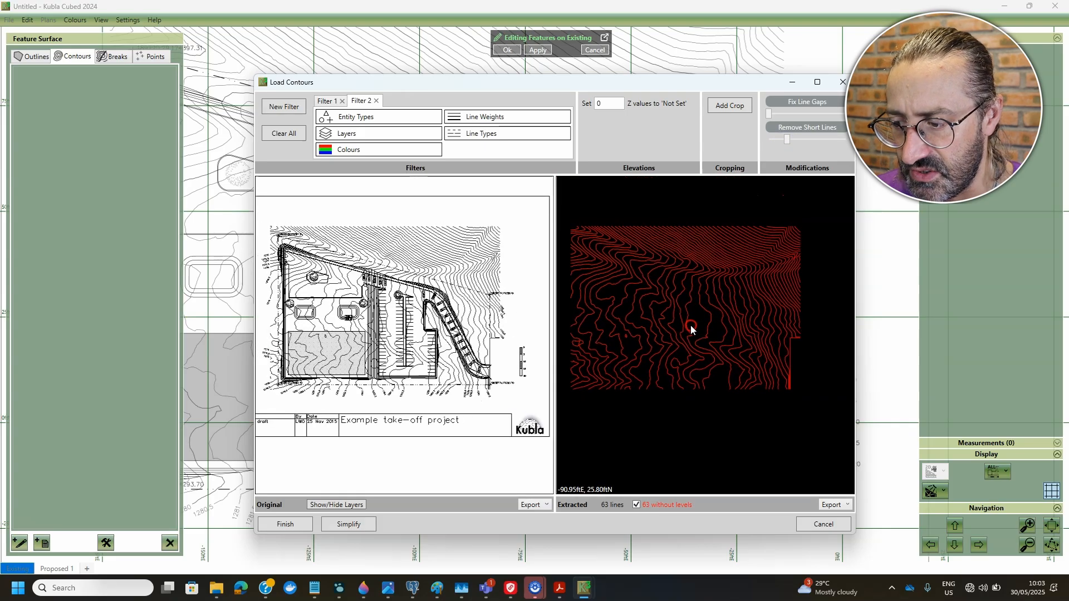
# Simplify the extracted lines with a 2.9 in tolerance and compare the reduced lines with the originals
pyautogui.click(348, 524)
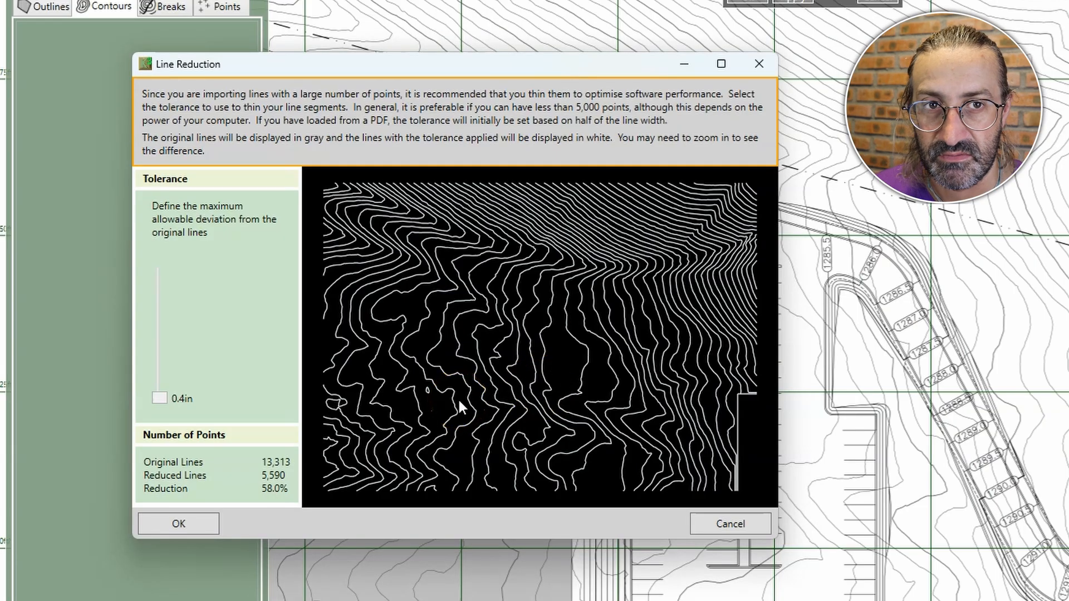
pyautogui.scroll(5, 457, 392)
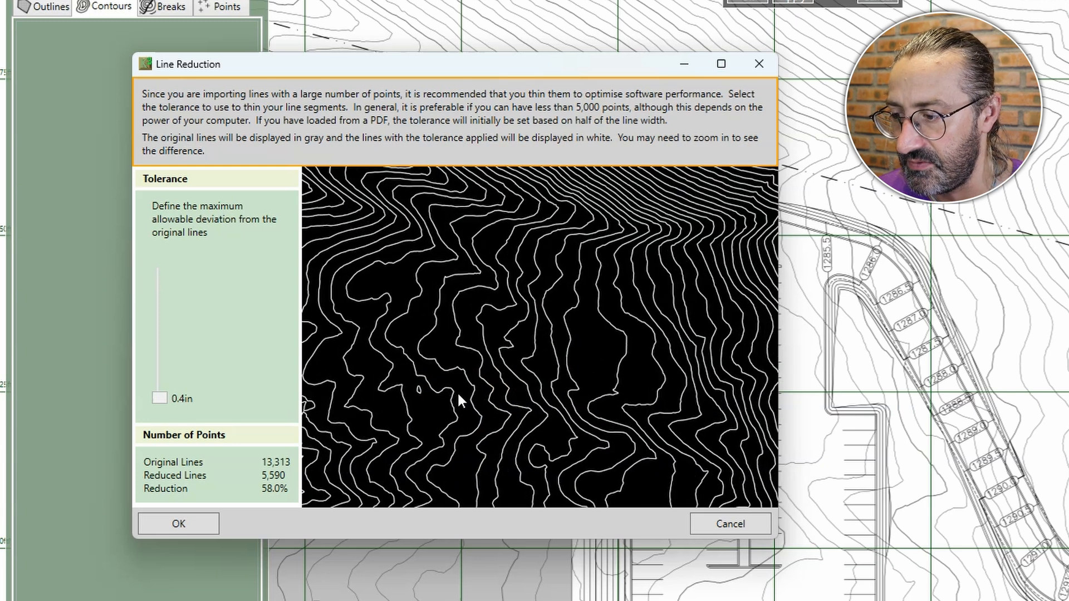
pyautogui.scroll(4, 551, 320)
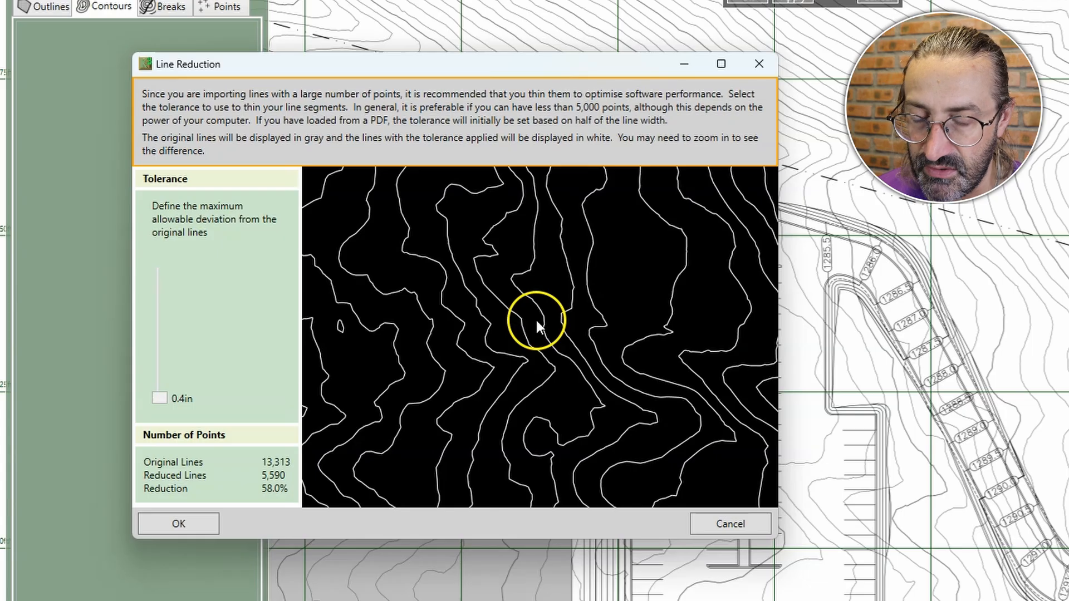
pyautogui.scroll(3, 537, 323)
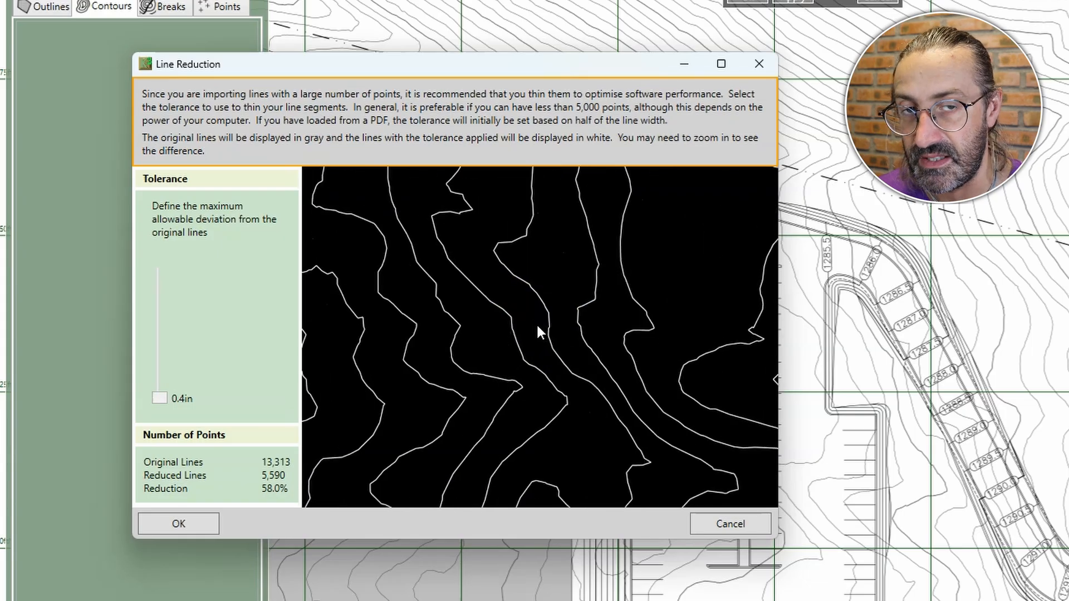
pyautogui.scroll(2, 537, 328)
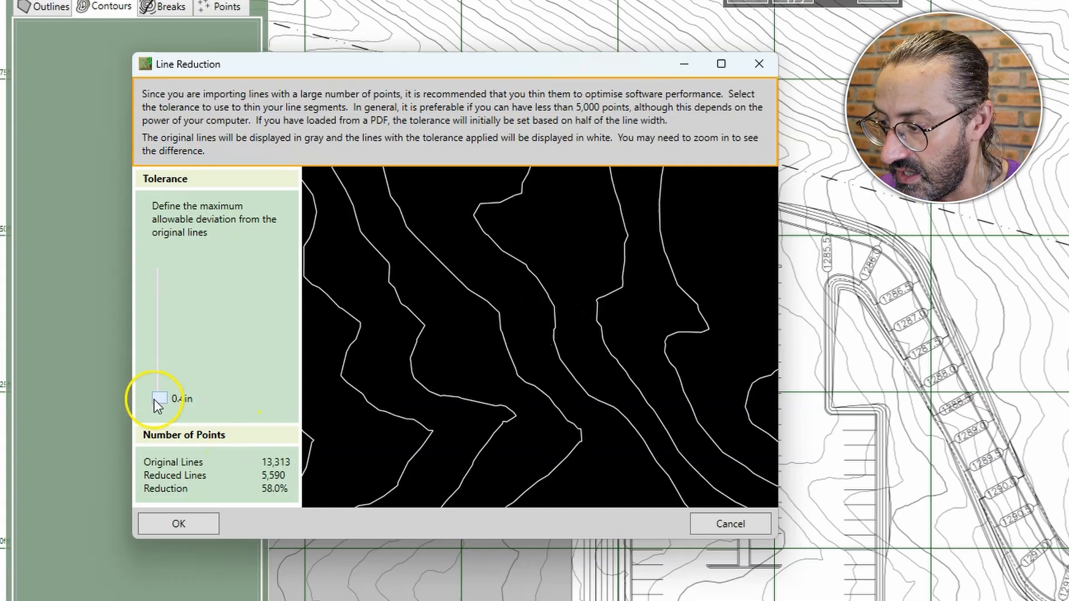
pyautogui.moveTo(158, 399); pyautogui.dragTo(159, 383)
pyautogui.scroll(3, 535, 279)
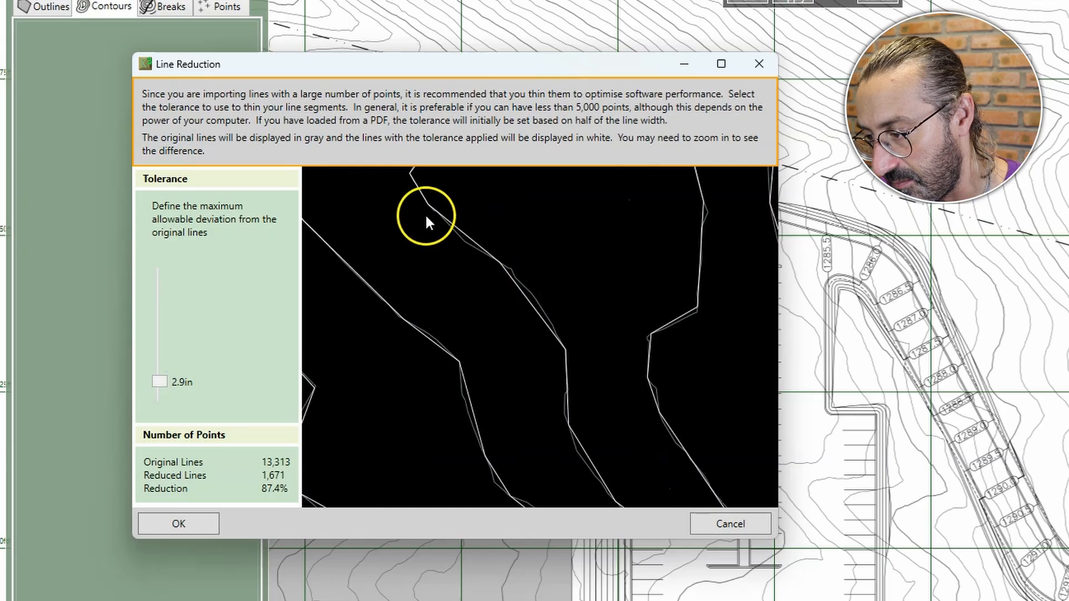
pyautogui.scroll(2, 474, 259)
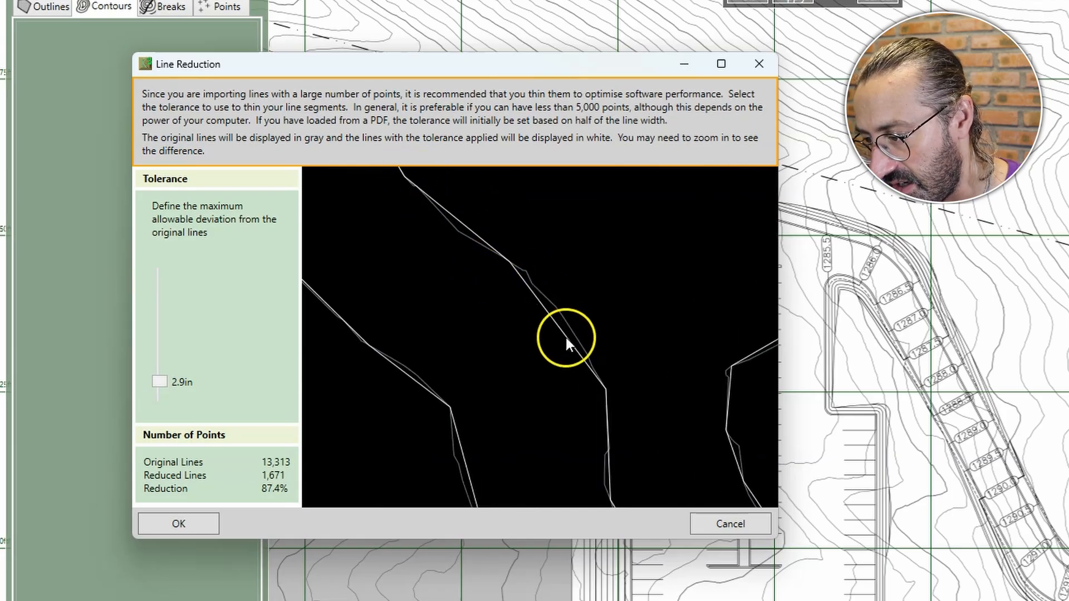
pyautogui.scroll(-5, 529, 292)
pyautogui.scroll(-6, 537, 315)
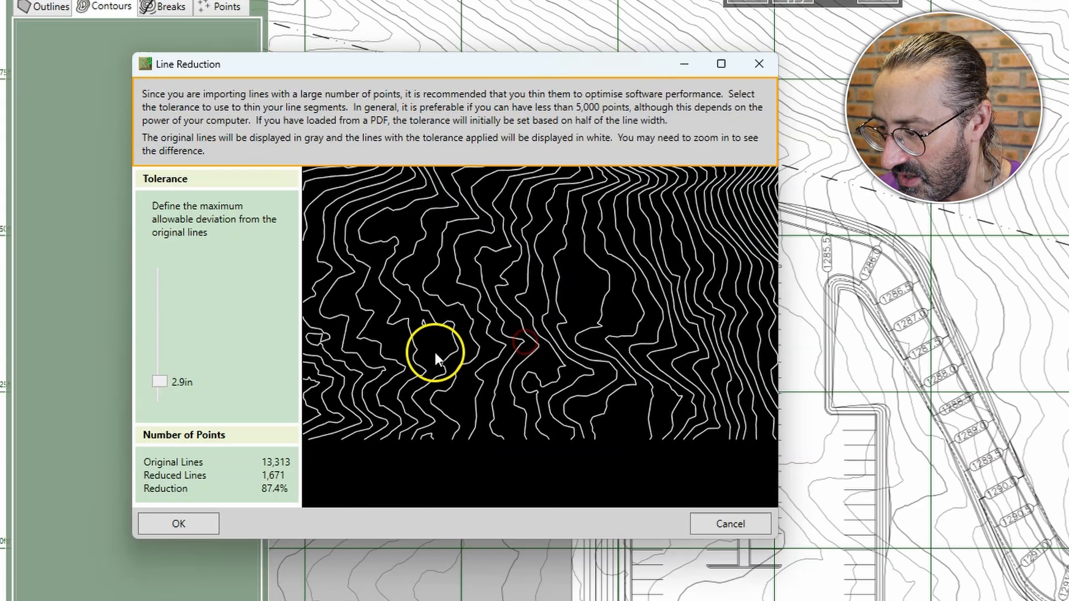
pyautogui.scroll(1, 473, 339)
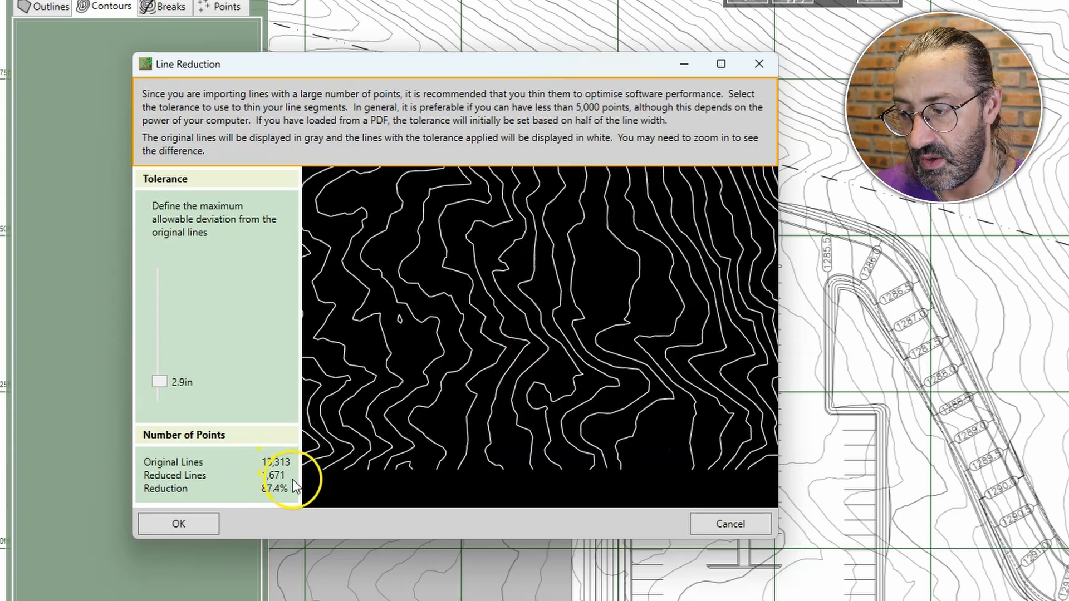
pyautogui.scroll(-2, 513, 389)
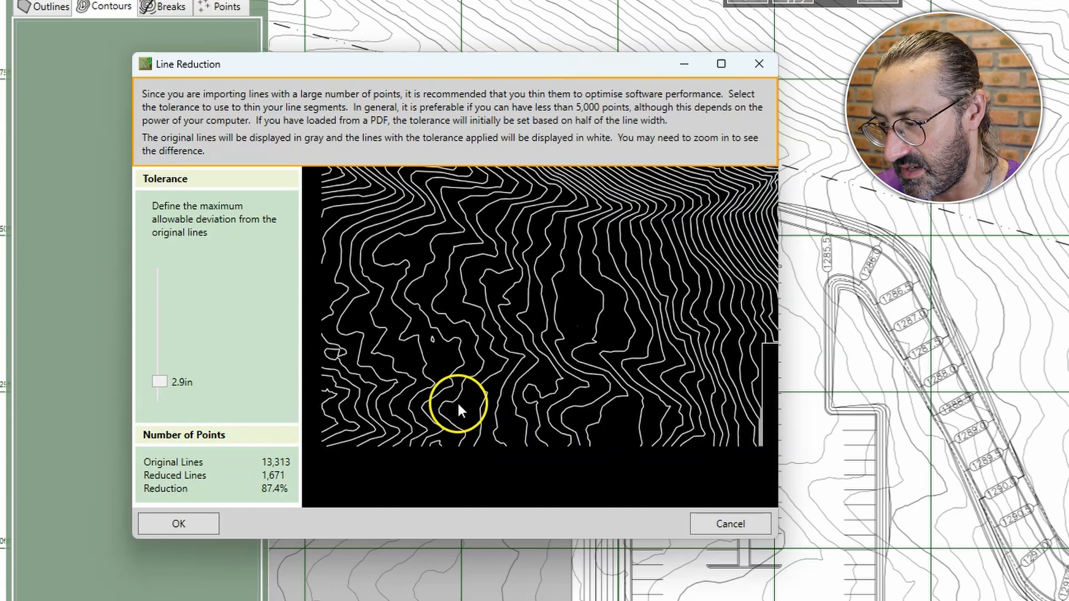
# Set the line reduction tolerance to 3.5 in, import the contours into the feature surface and check them over the plan
pyautogui.moveTo(159, 382); pyautogui.dragTo(159, 379)
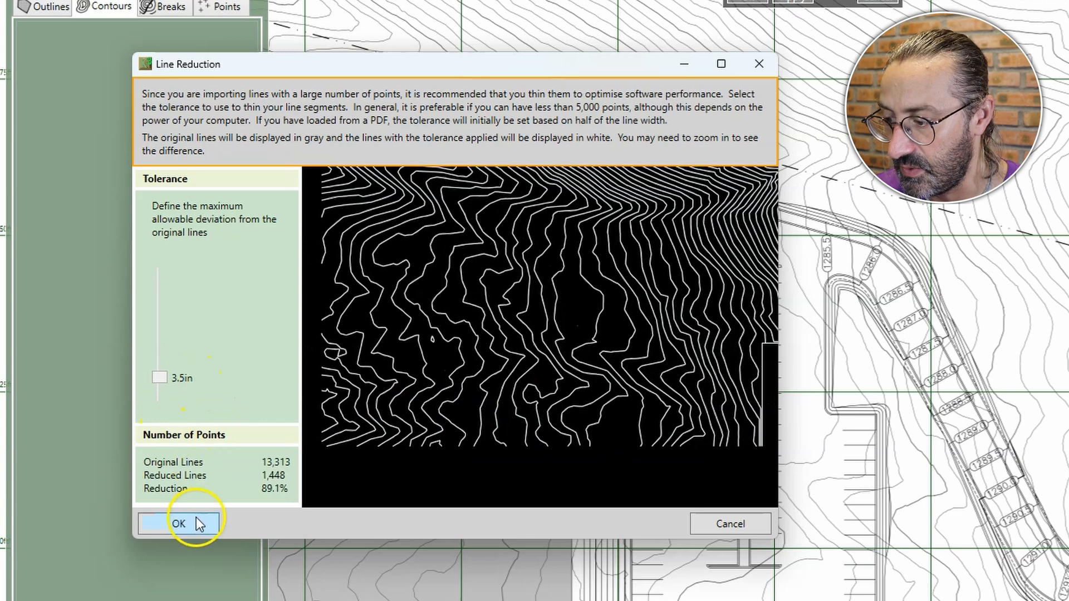
pyautogui.click(196, 518)
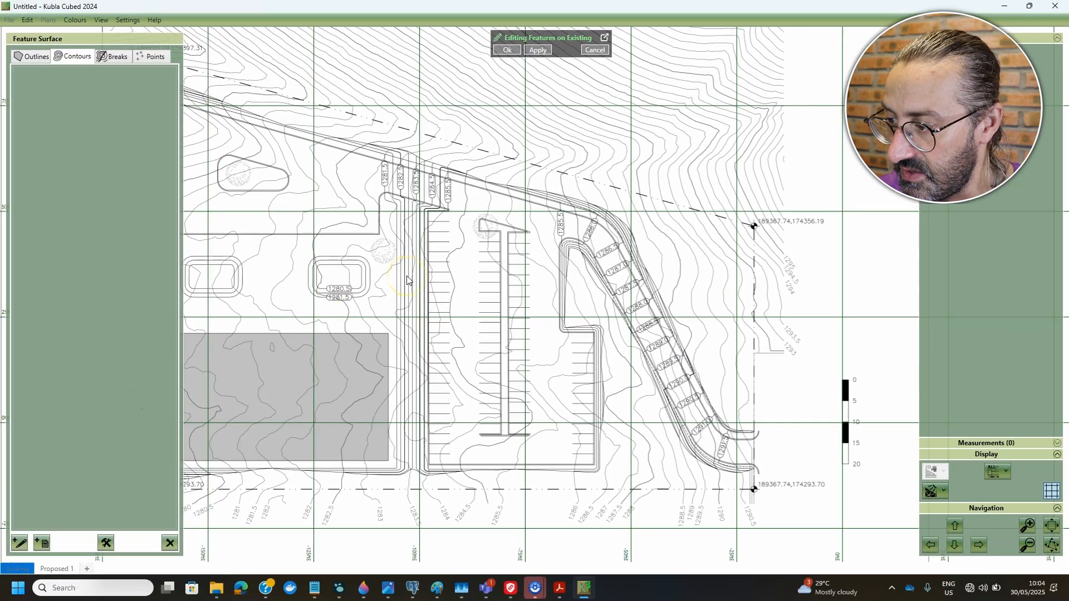
pyautogui.scroll(-1, 480, 280)
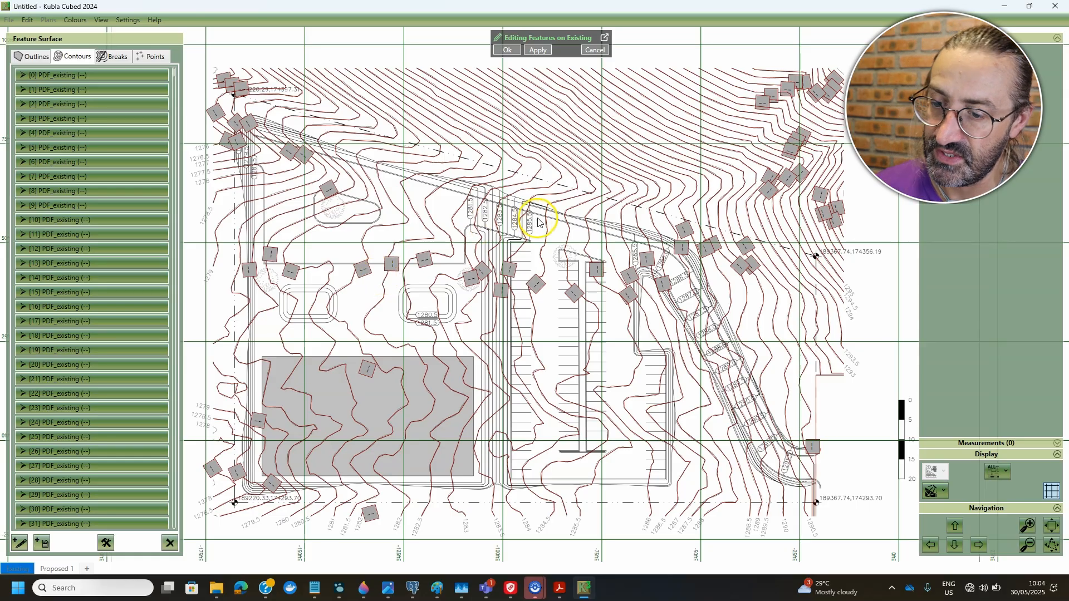
pyautogui.scroll(4, 568, 229)
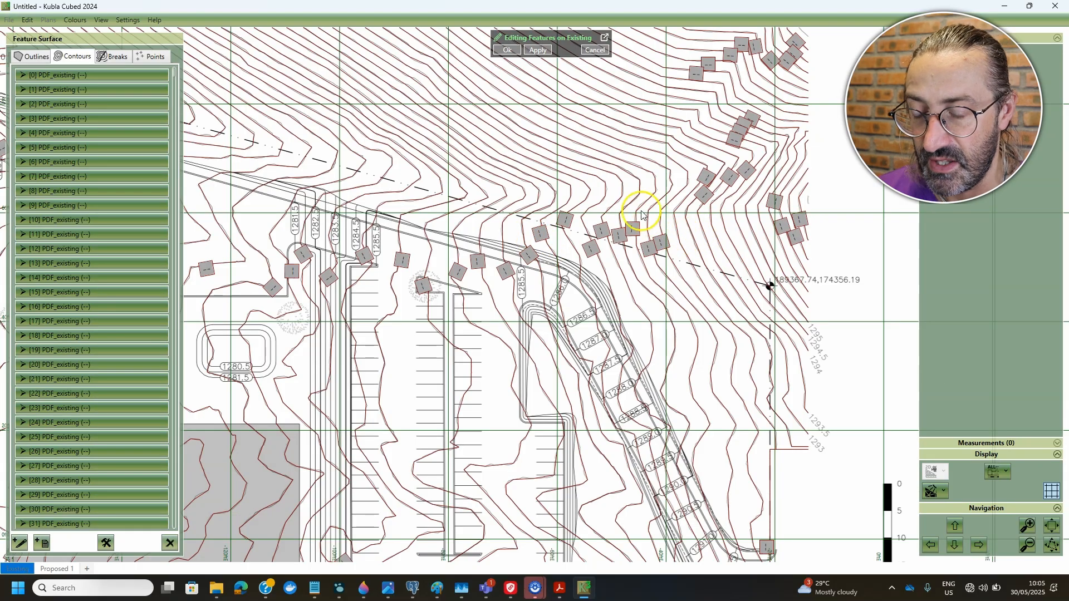
pyautogui.moveTo(609, 204); pyautogui.dragTo(605, 206)
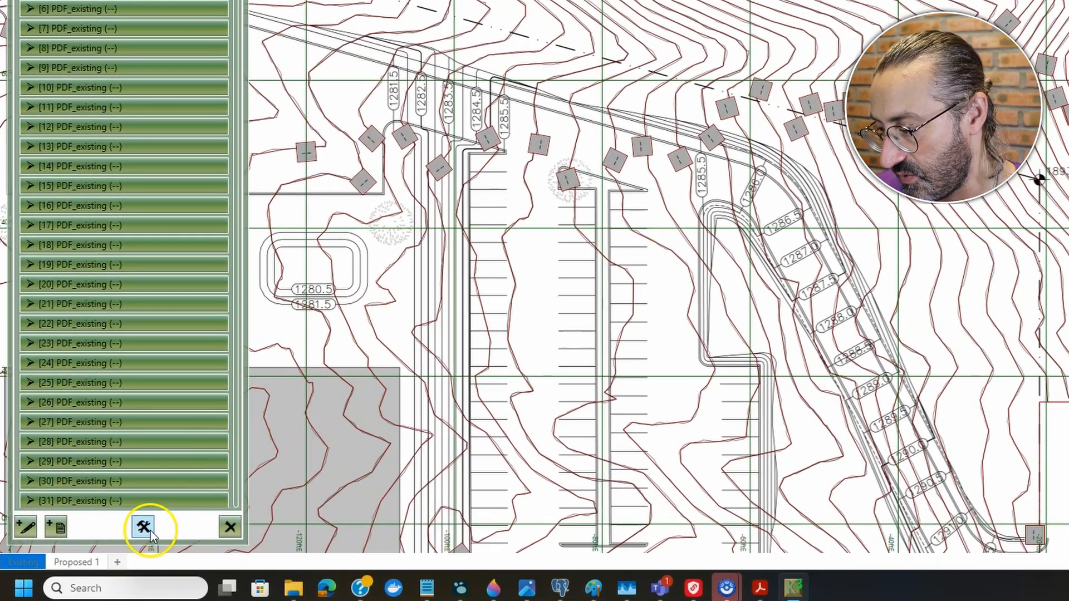
# Set multiple contour elevations along a line from the northwest corner to the southeast, starting at 1276 ft with a 0.5 ft ascending interval
pyautogui.click(152, 525)
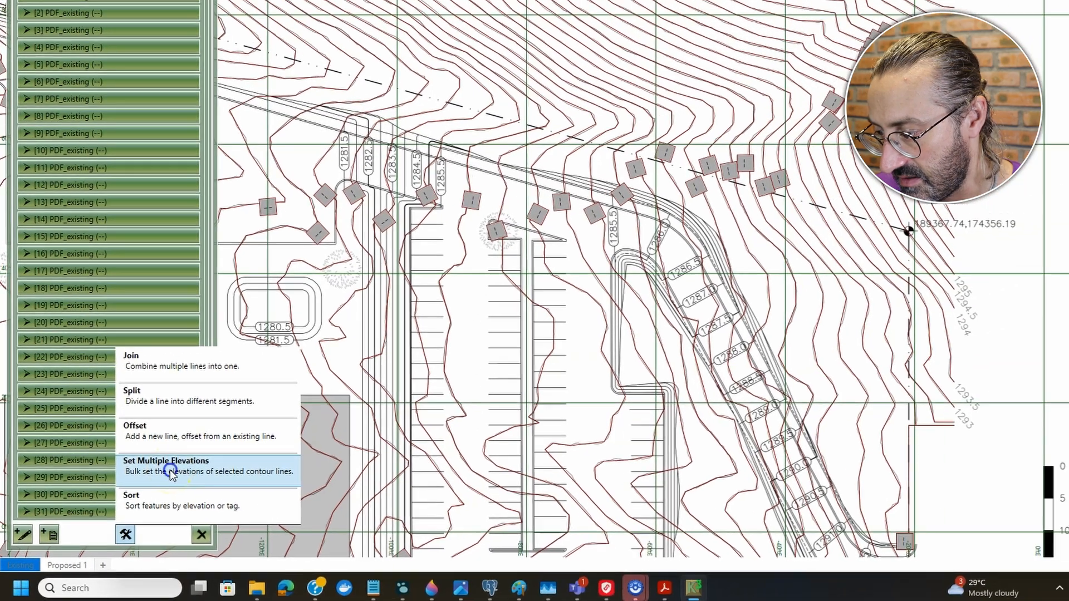
pyautogui.click(195, 458)
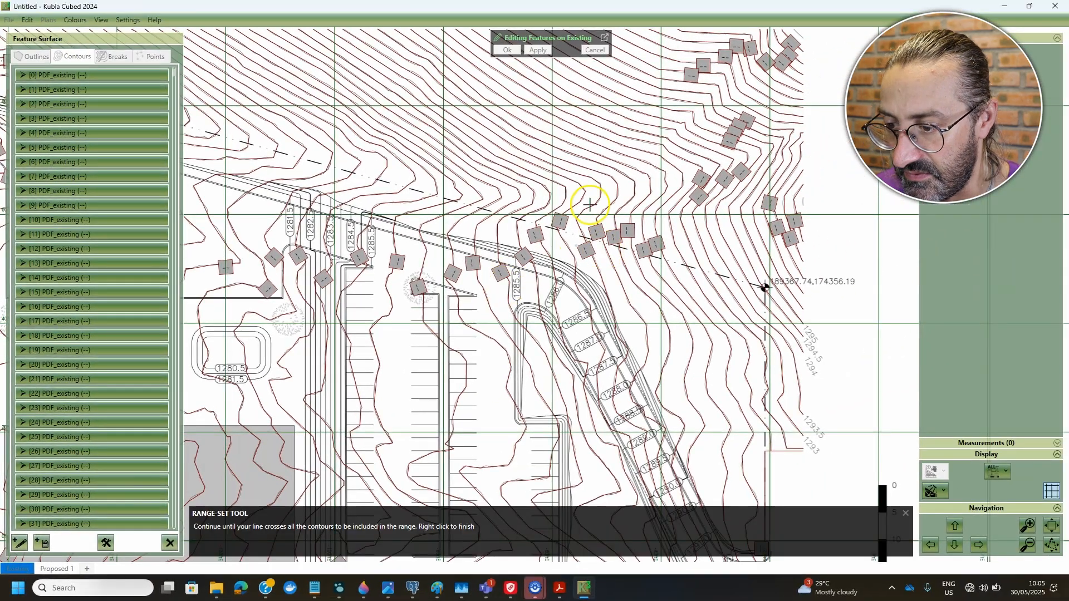
pyautogui.moveTo(610, 177); pyautogui.dragTo(609, 332, button='middle')
pyautogui.scroll(5, 829, 241)
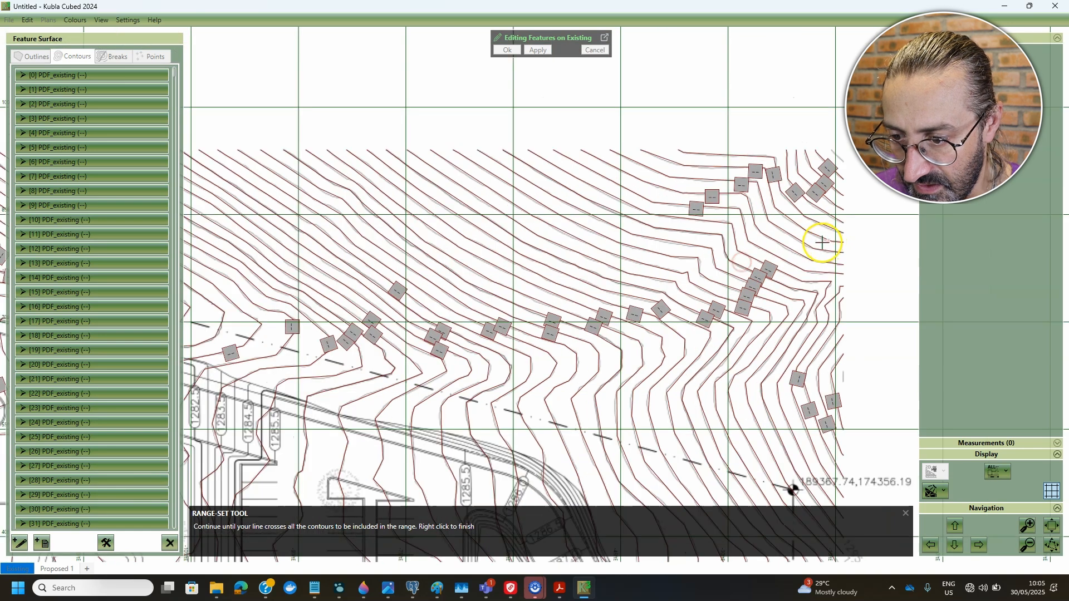
pyautogui.moveTo(346, 361); pyautogui.dragTo(723, 188, button='middle')
pyautogui.scroll(-2, 712, 201)
pyautogui.scroll(-2, 679, 231)
pyautogui.moveTo(366, 284); pyautogui.dragTo(730, 183, button='middle')
pyautogui.scroll(1, 729, 183)
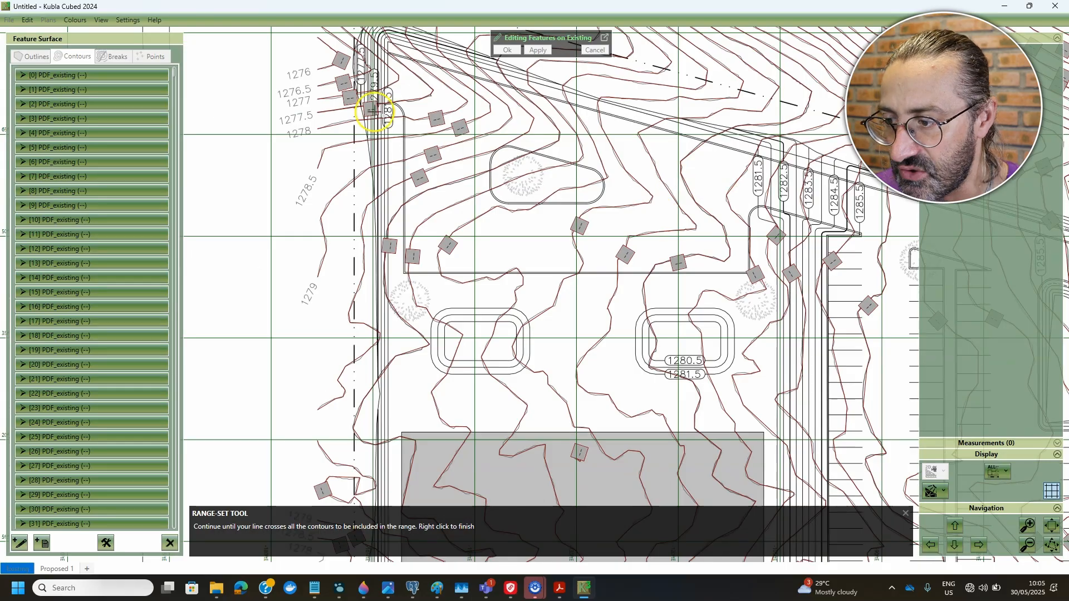
pyautogui.click(321, 58)
pyautogui.click(804, 315)
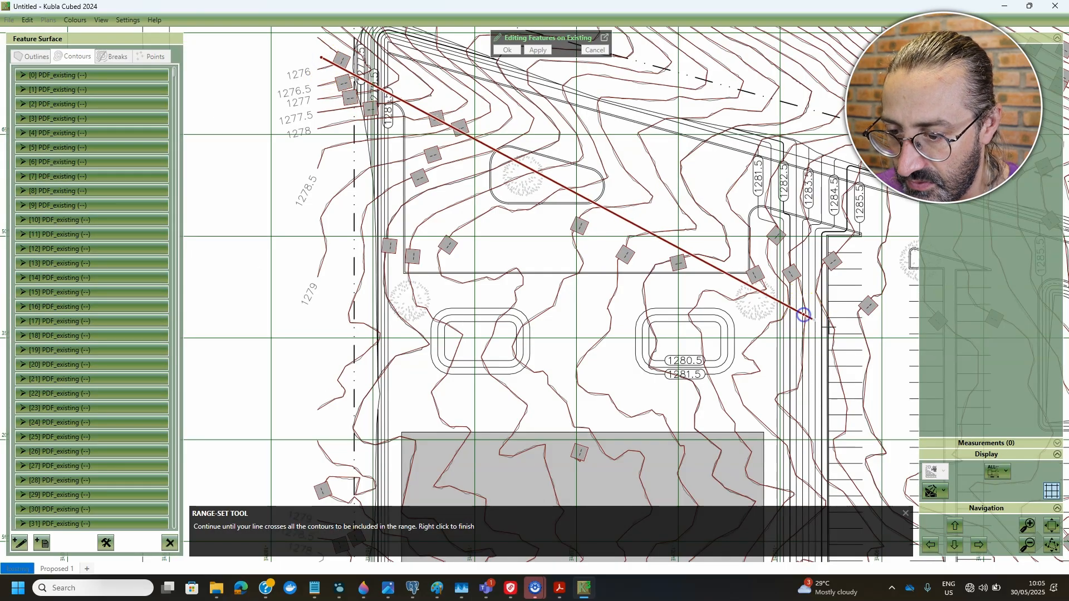
pyautogui.rightClick(845, 331)
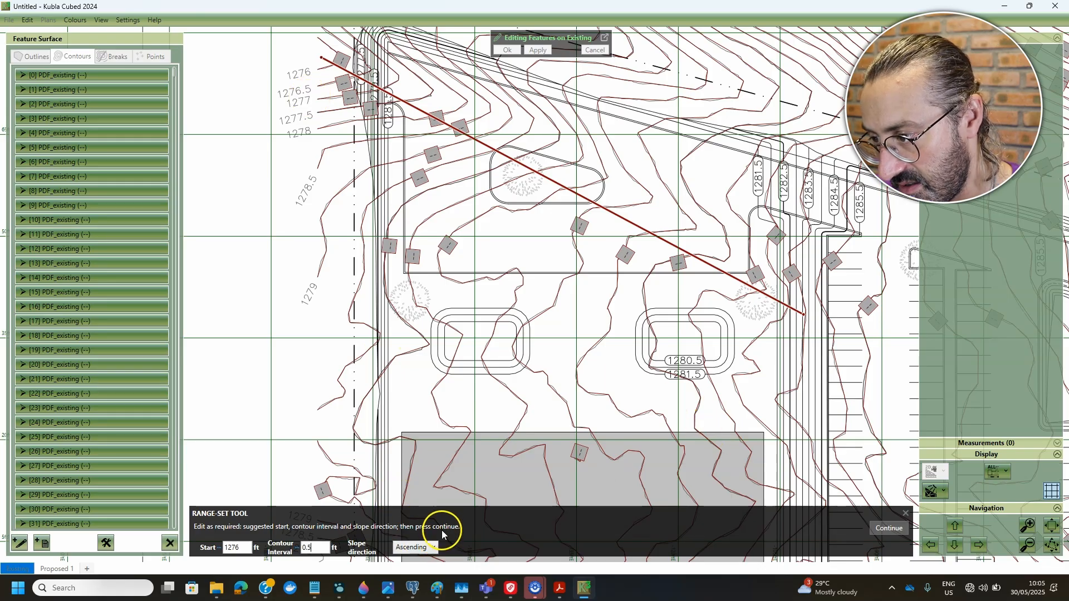
pyautogui.click(889, 528)
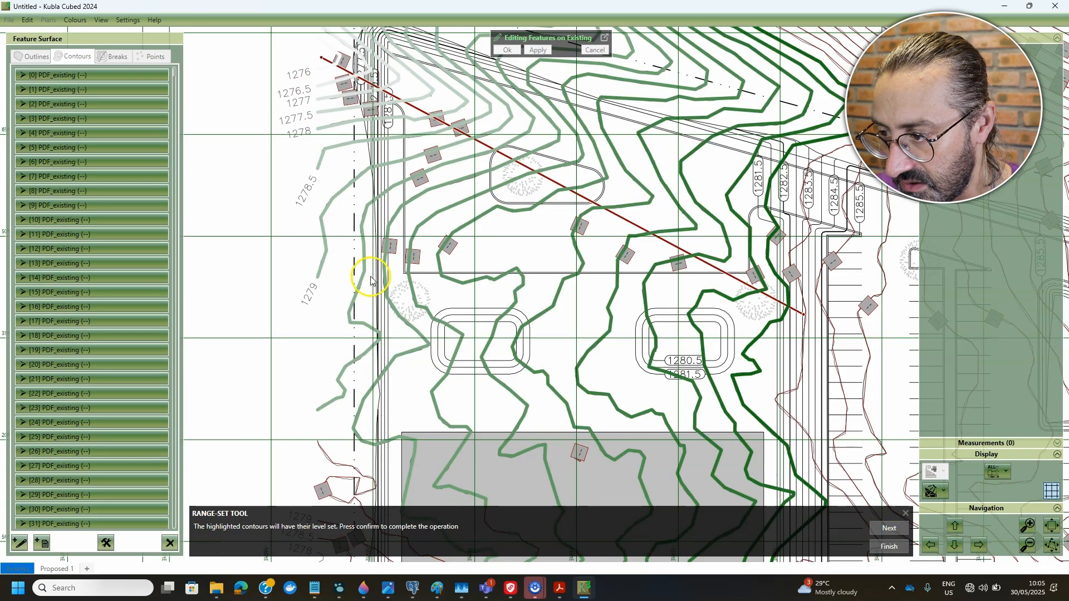
pyautogui.click(889, 547)
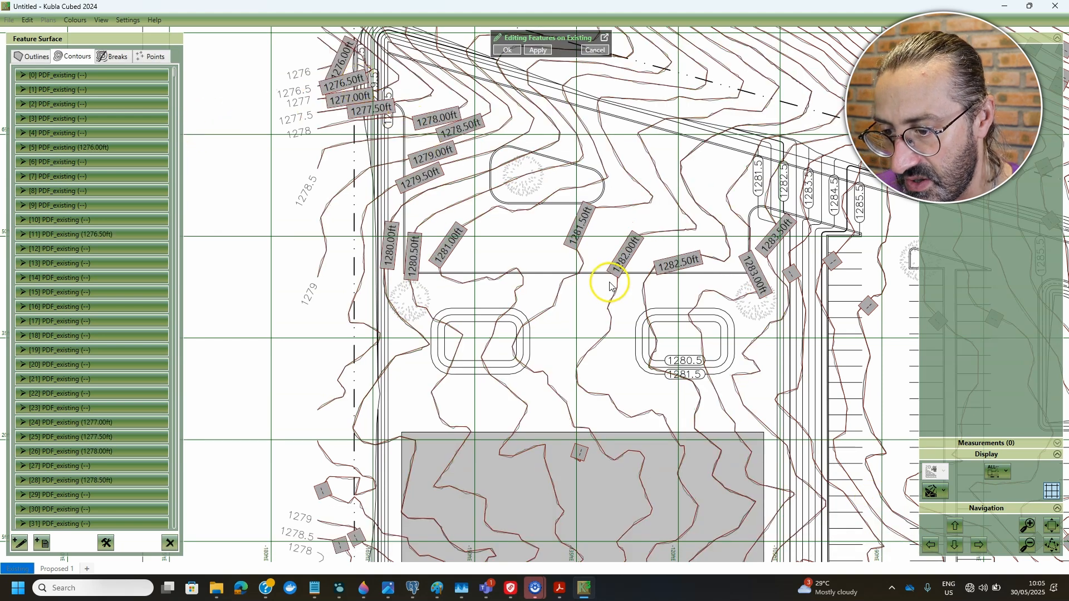
# Assign elevations to the next range of contours along a line running east from the last labelled contours past the eastern site edge
pyautogui.scroll(-1, 609, 282)
pyautogui.scroll(-1, 593, 236)
pyautogui.scroll(-1, 625, 284)
pyautogui.scroll(-1, 423, 215)
pyautogui.scroll(-1, 346, 217)
pyautogui.scroll(1, 532, 239)
pyautogui.scroll(1, 733, 298)
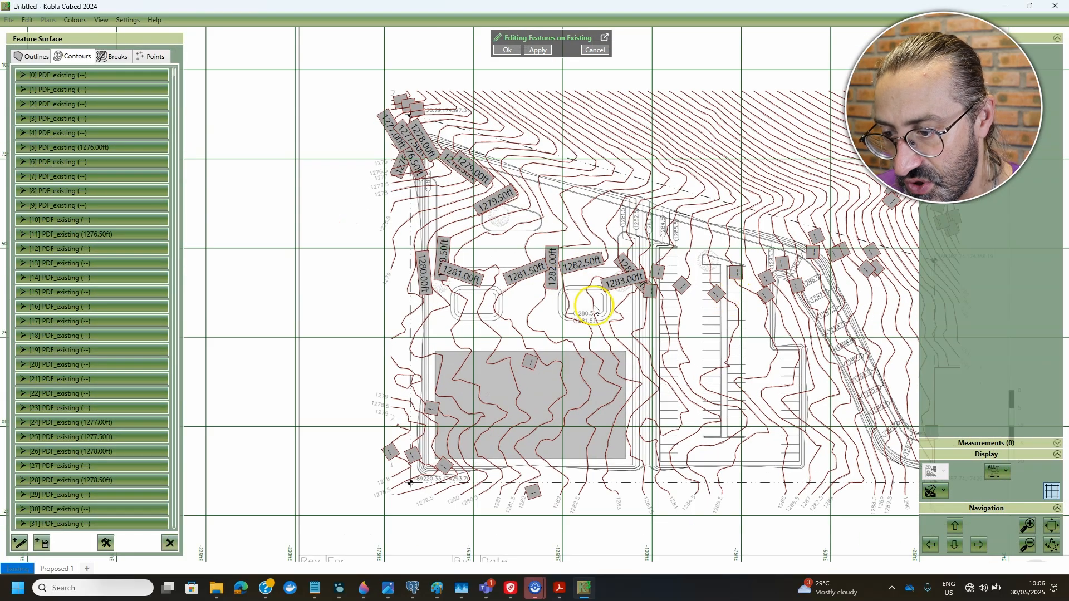
pyautogui.scroll(1, 591, 308)
pyautogui.moveTo(556, 311); pyautogui.dragTo(508, 321)
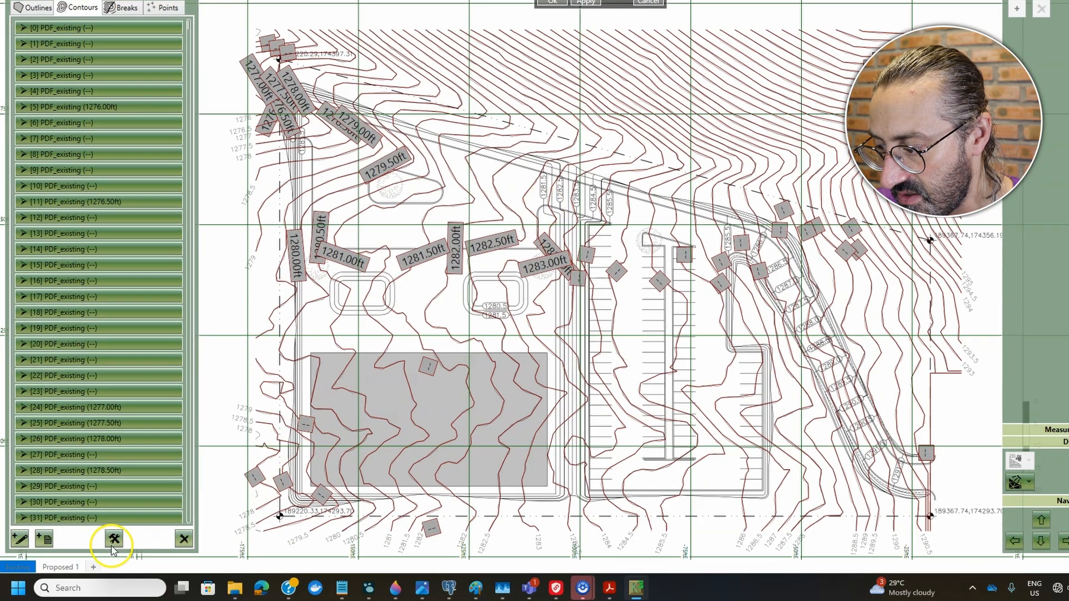
pyautogui.click(106, 543)
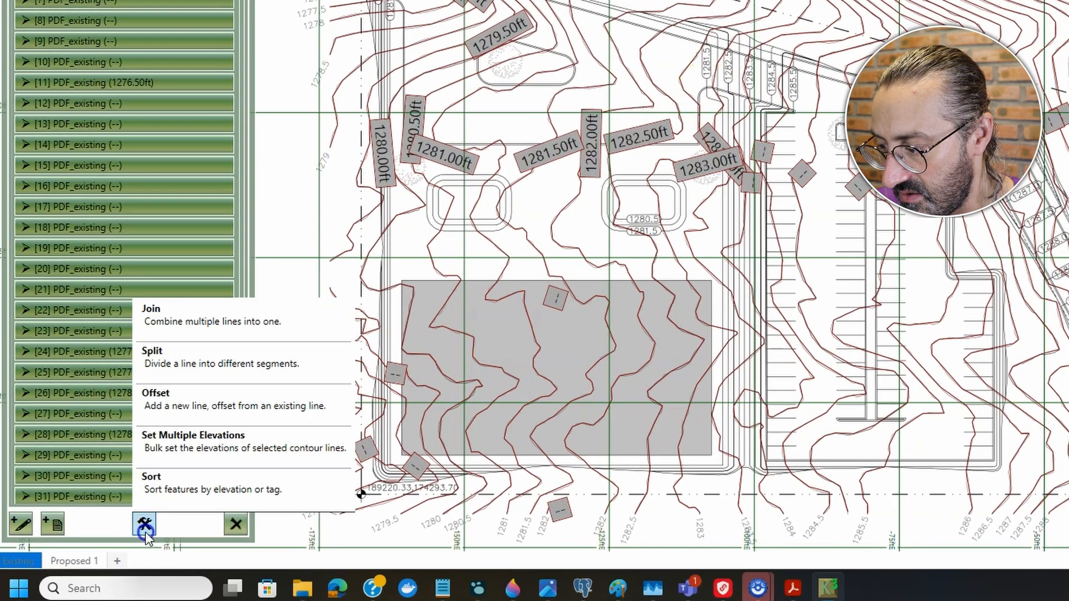
pyautogui.click(194, 440)
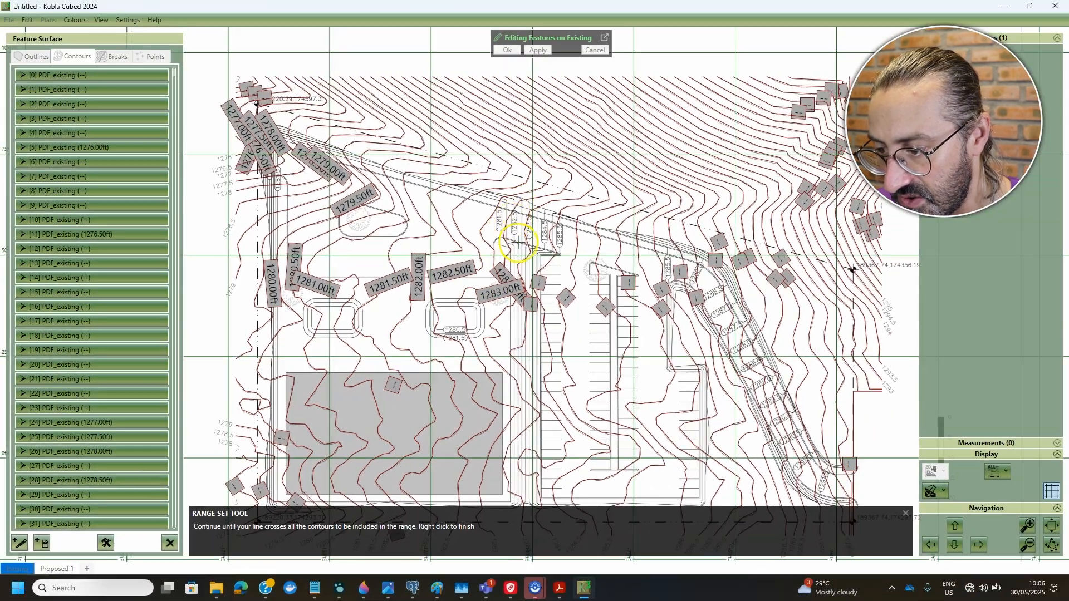
pyautogui.click(495, 238)
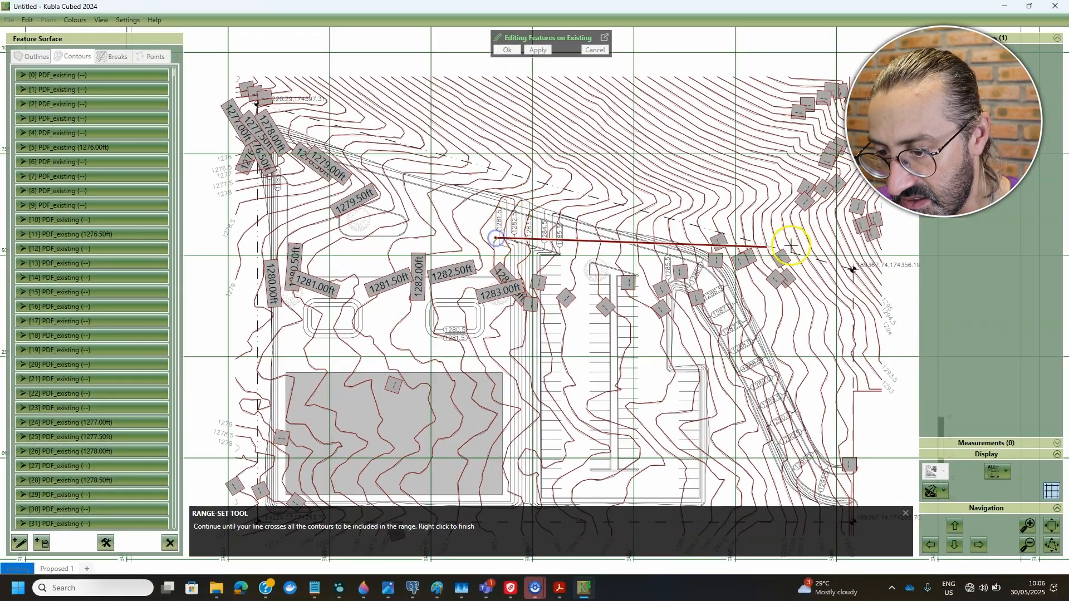
pyautogui.rightClick(891, 209)
pyautogui.click(888, 526)
pyautogui.click(890, 548)
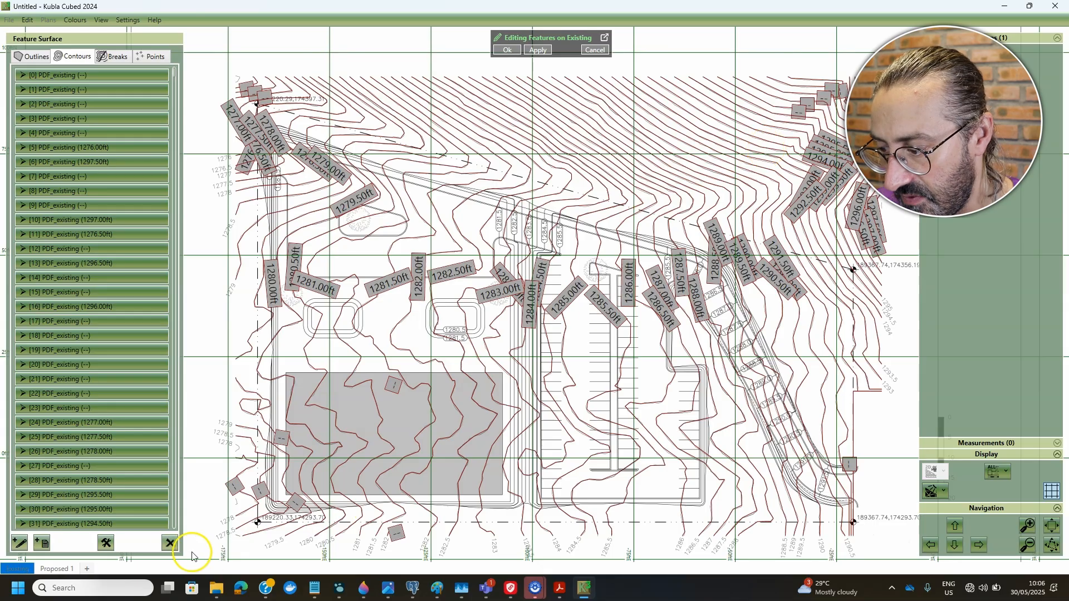
# Assign elevations to the contours up to the northeast corner, starting at 1289.50 ft with a 0.5 ft ascending interval
pyautogui.click(110, 542)
pyautogui.click(146, 495)
pyautogui.click(720, 185)
pyautogui.click(858, 92)
pyautogui.rightClick(857, 92)
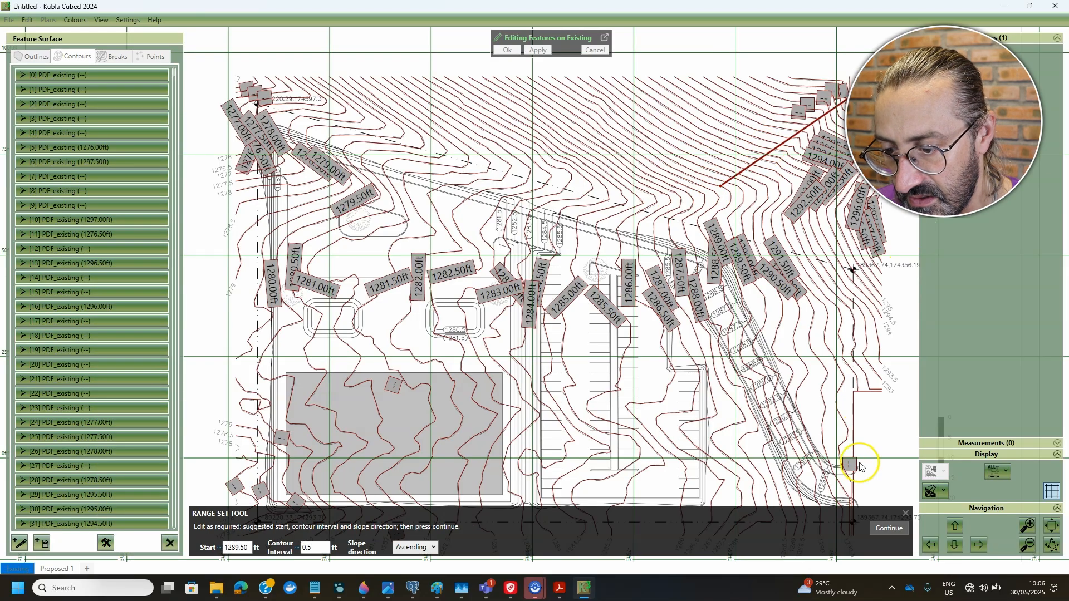
pyautogui.click(896, 530)
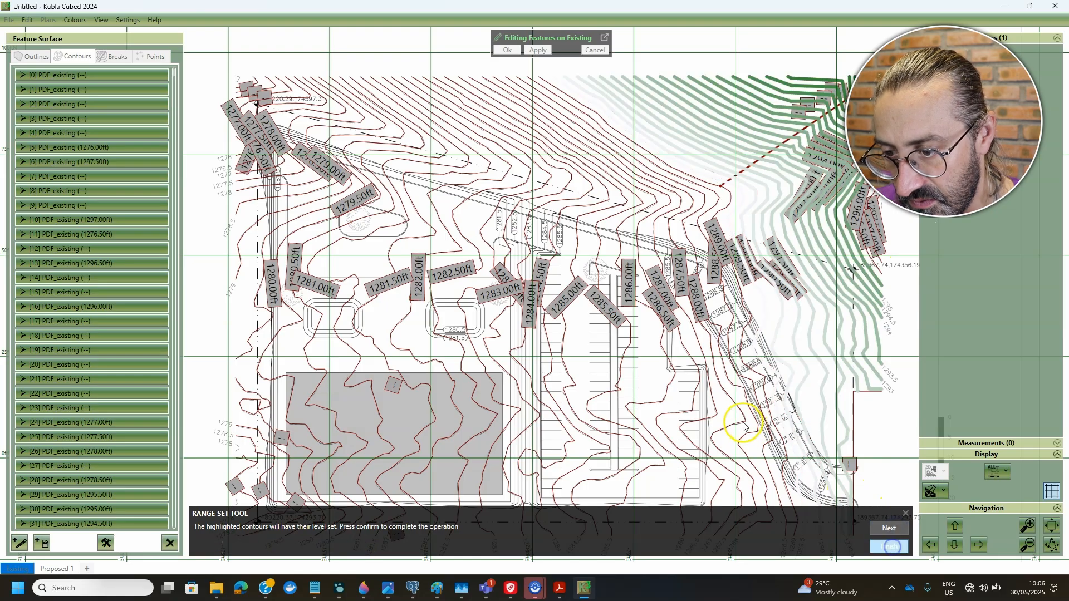
# Assign elevations along a line running west across the southern contours to the southwest corner, starting at 1287.50 ft with a 0.5 ft descending interval
pyautogui.scroll(1, 727, 251)
pyautogui.scroll(1, 355, 469)
pyautogui.moveTo(457, 368); pyautogui.dragTo(563, 260, button='middle')
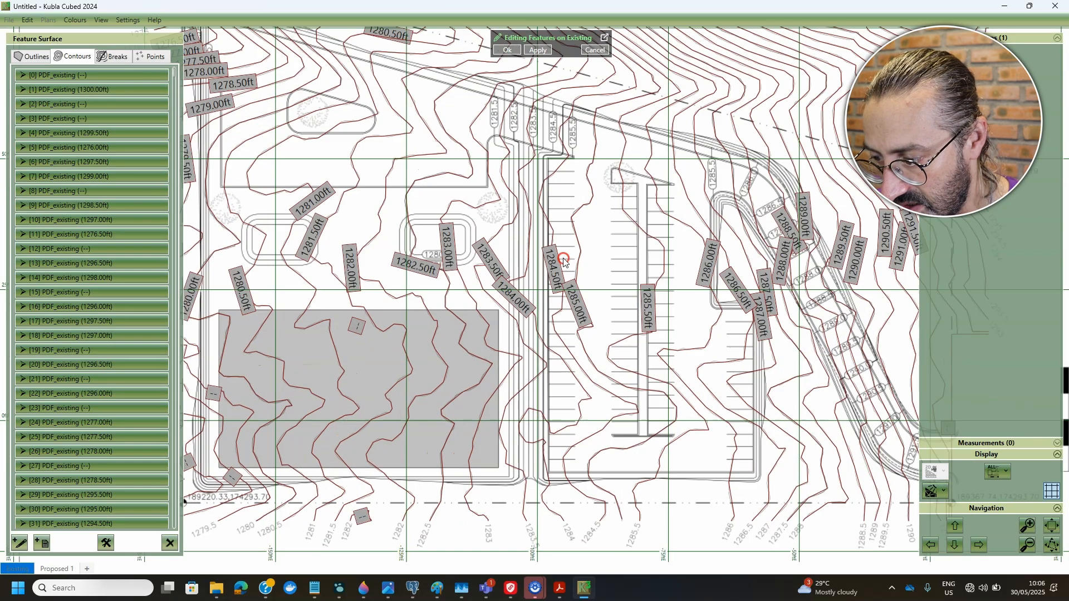
pyautogui.scroll(1, 563, 261)
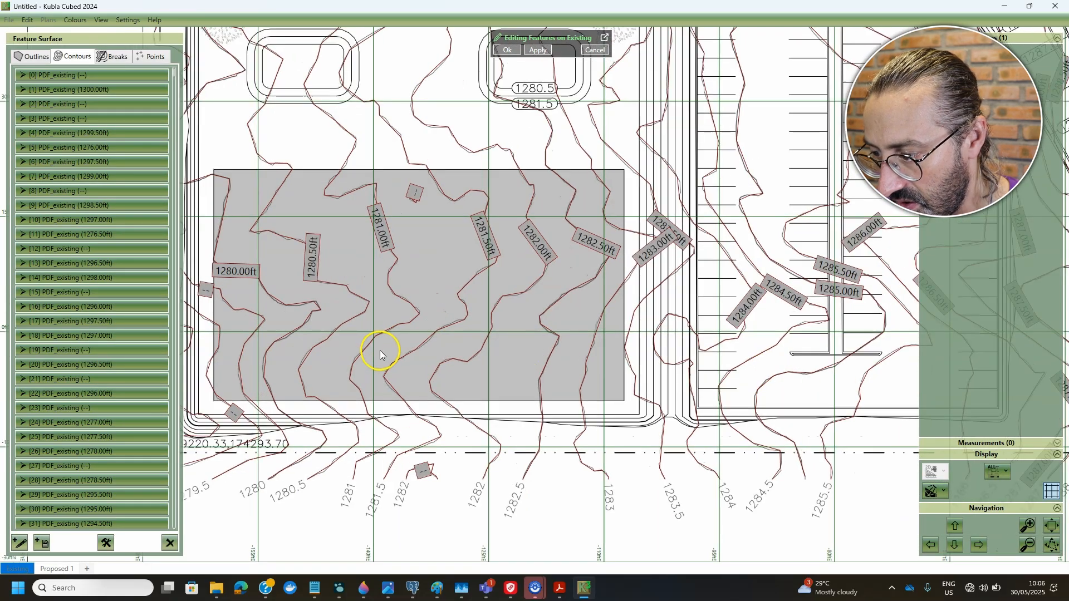
pyautogui.scroll(-3, 380, 349)
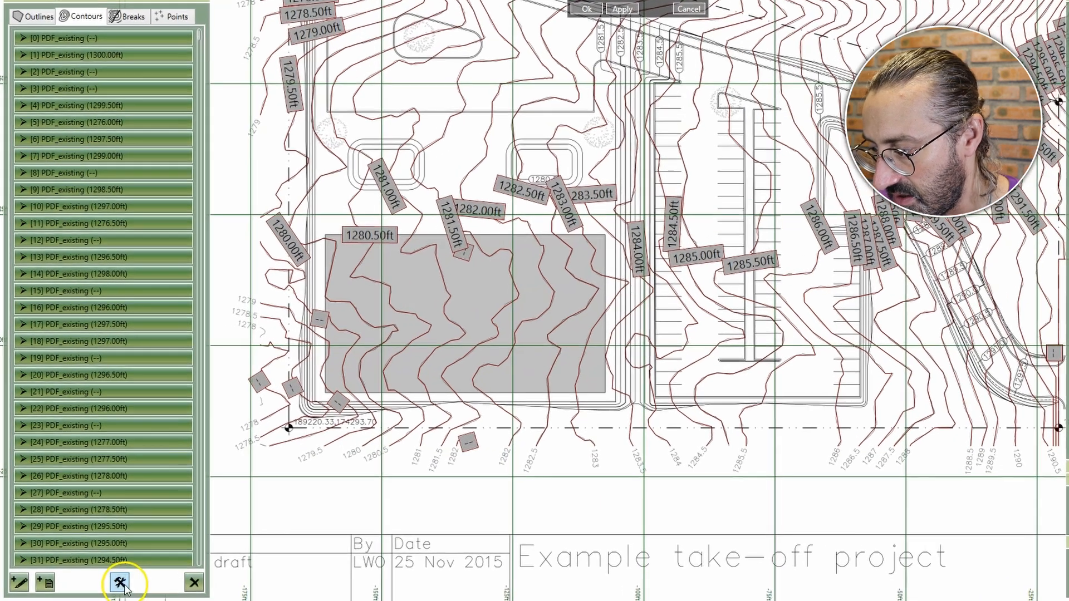
pyautogui.click(122, 584)
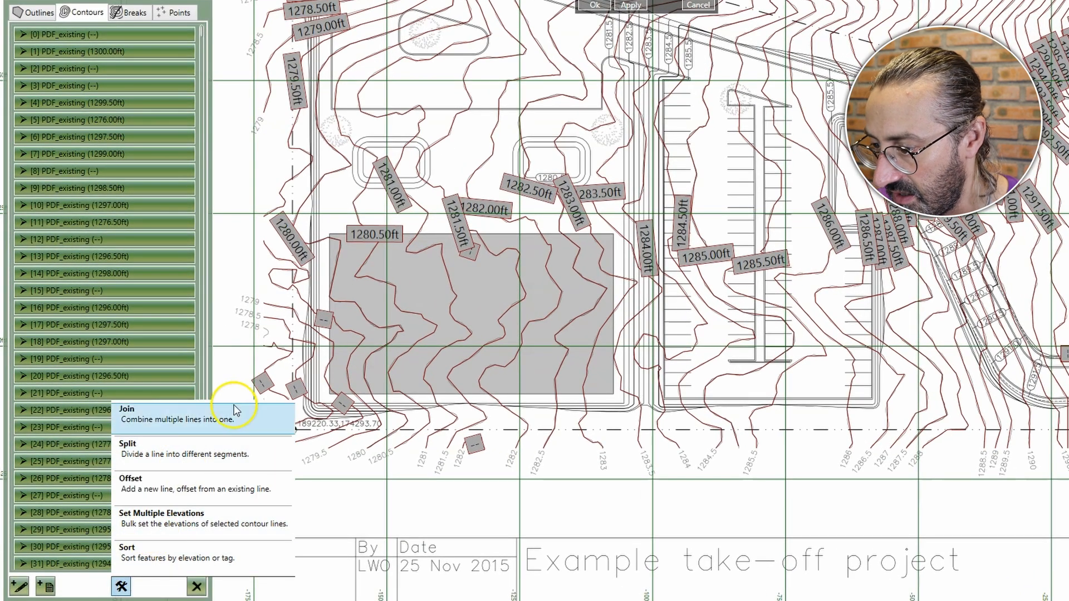
pyautogui.click(234, 410)
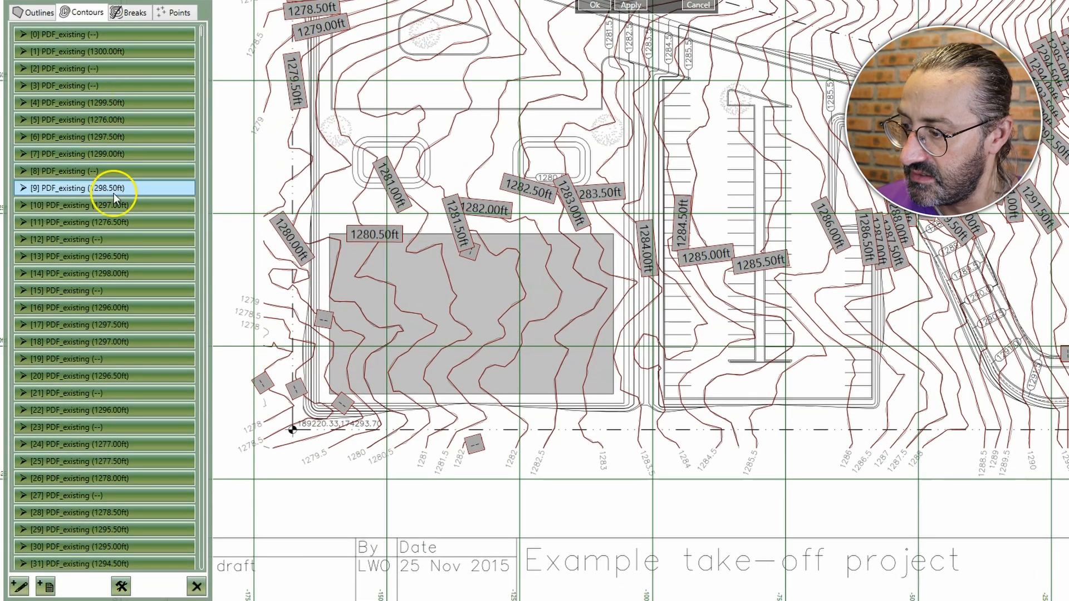
pyautogui.click(121, 586)
pyautogui.click(152, 528)
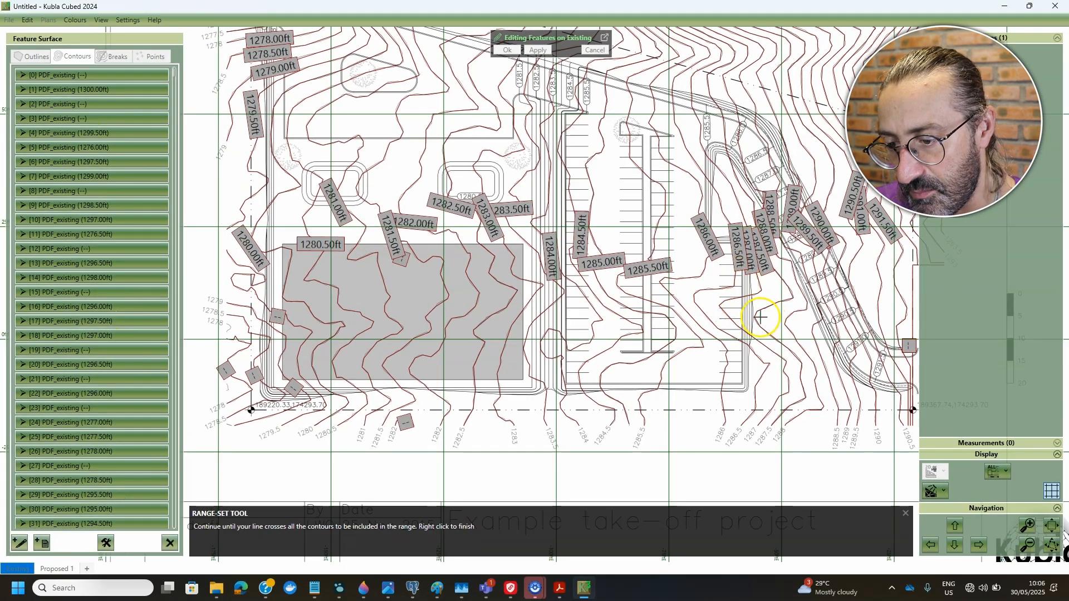
pyautogui.click(905, 331)
pyautogui.click(214, 382)
pyautogui.rightClick(480, 305)
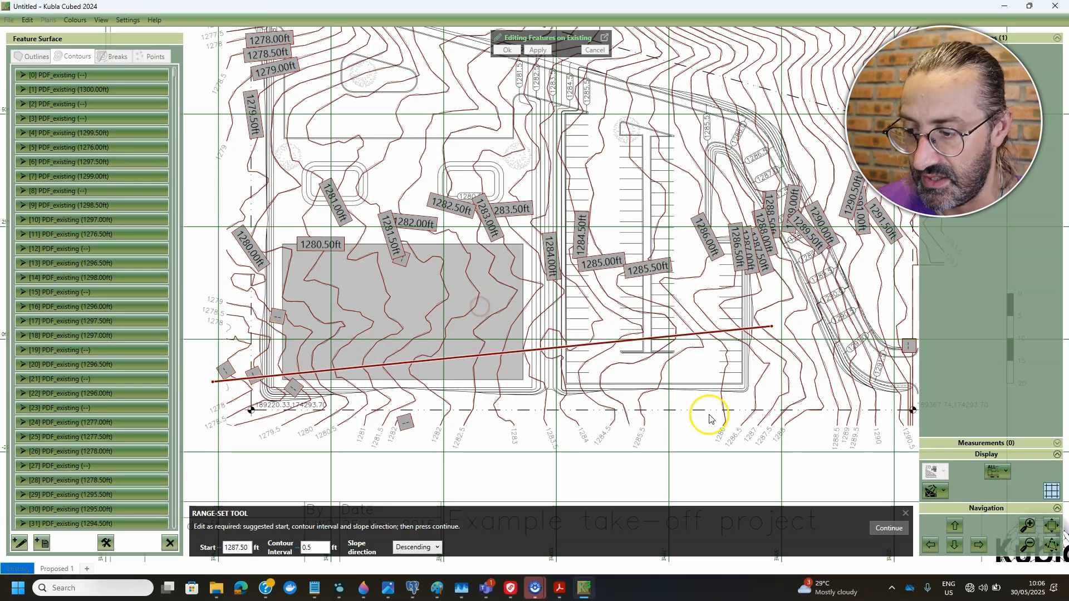
pyautogui.click(880, 530)
pyautogui.click(889, 529)
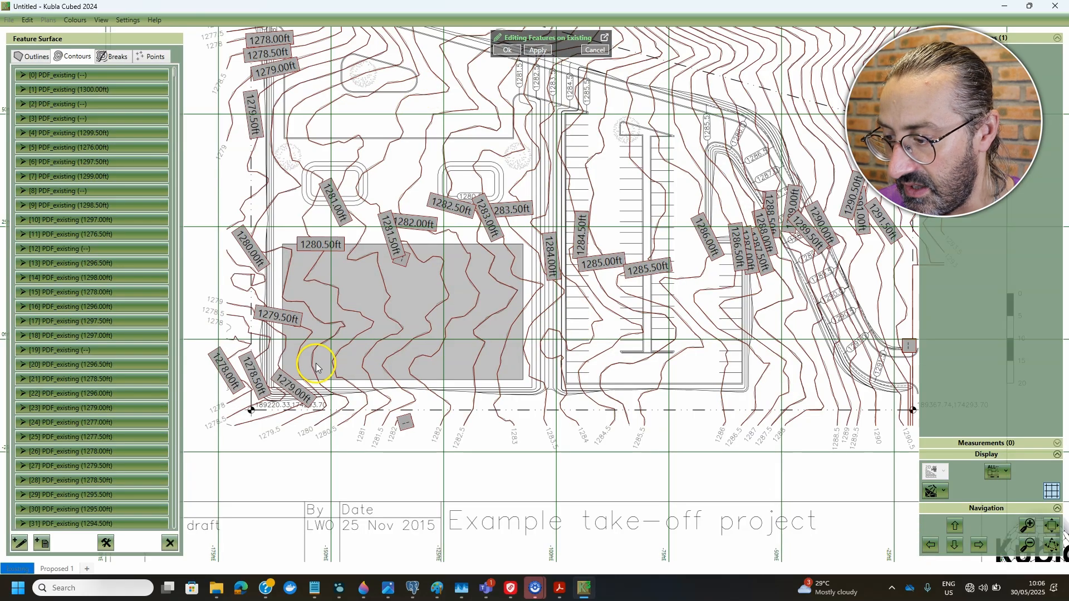
# Delete the site boundary line near the southeast corner that was picked up as a contour
pyautogui.scroll(-3, 495, 356)
pyautogui.scroll(3, 791, 362)
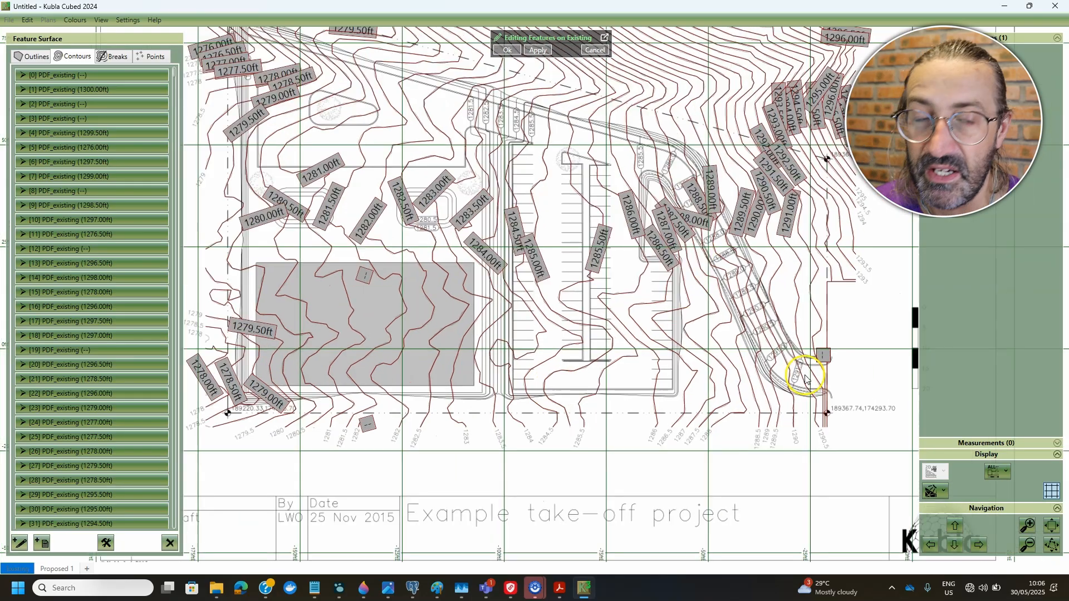
pyautogui.scroll(1, 790, 369)
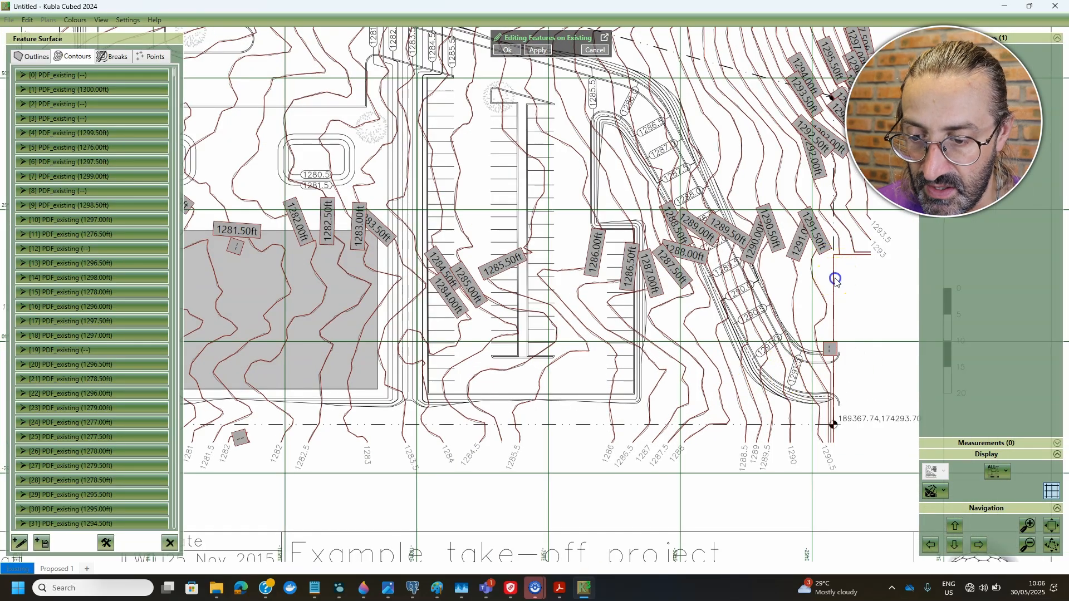
pyautogui.scroll(1, 847, 342)
pyautogui.scroll(1, 803, 406)
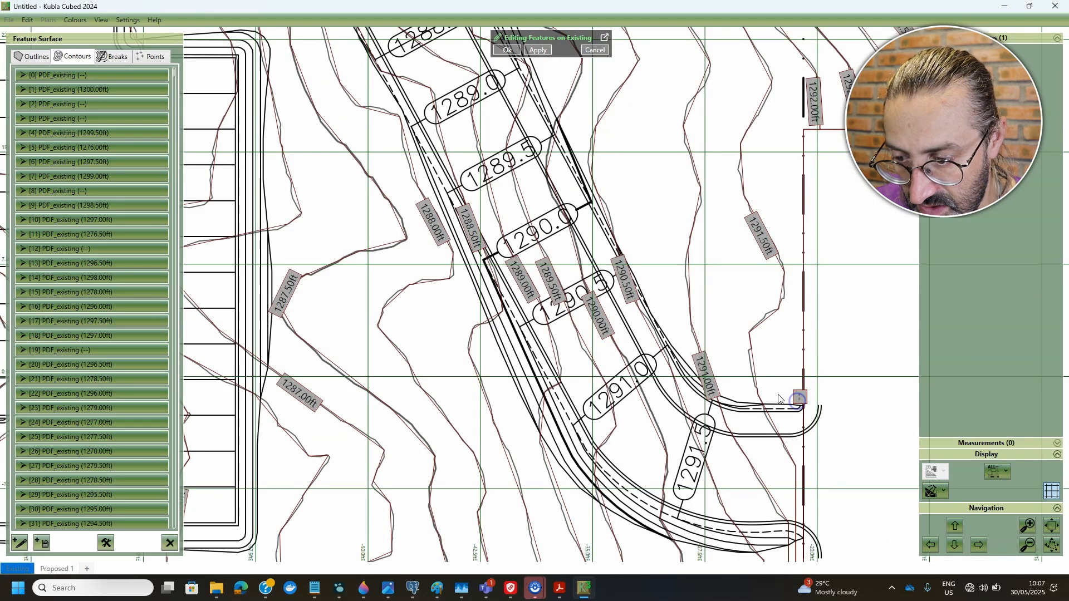
pyautogui.scroll(-2, 785, 401)
pyautogui.scroll(1, 794, 403)
pyautogui.click(851, 383)
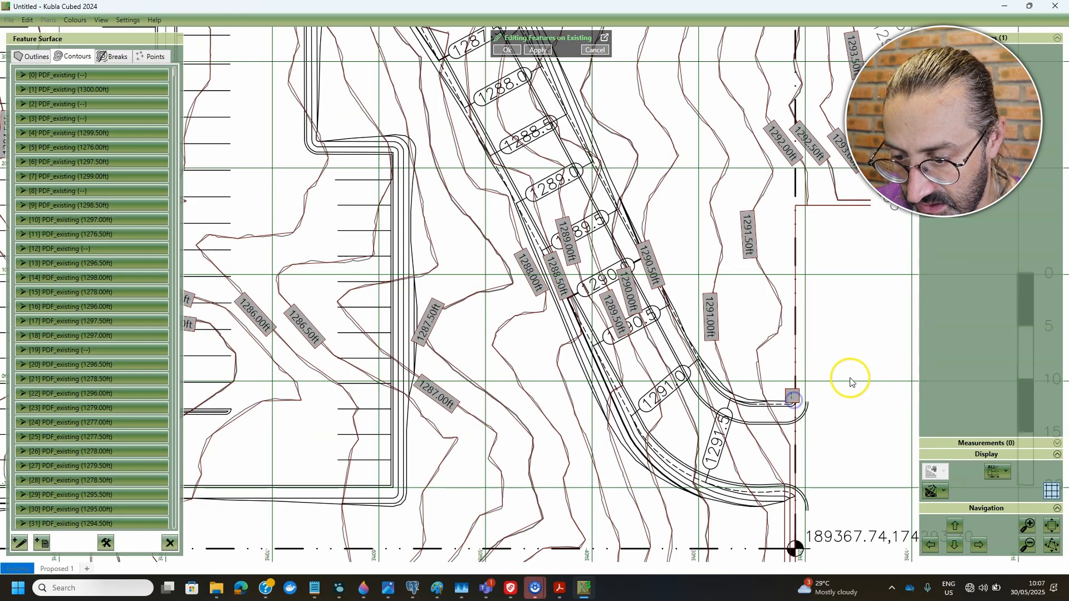
pyautogui.click(790, 399)
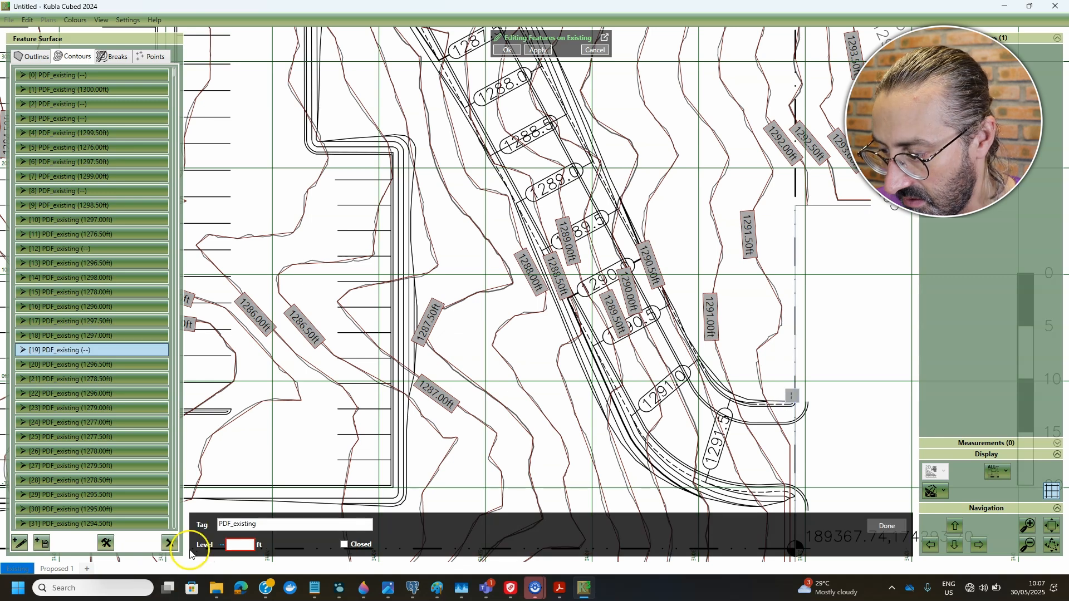
pyautogui.click(170, 544)
pyautogui.click(166, 236)
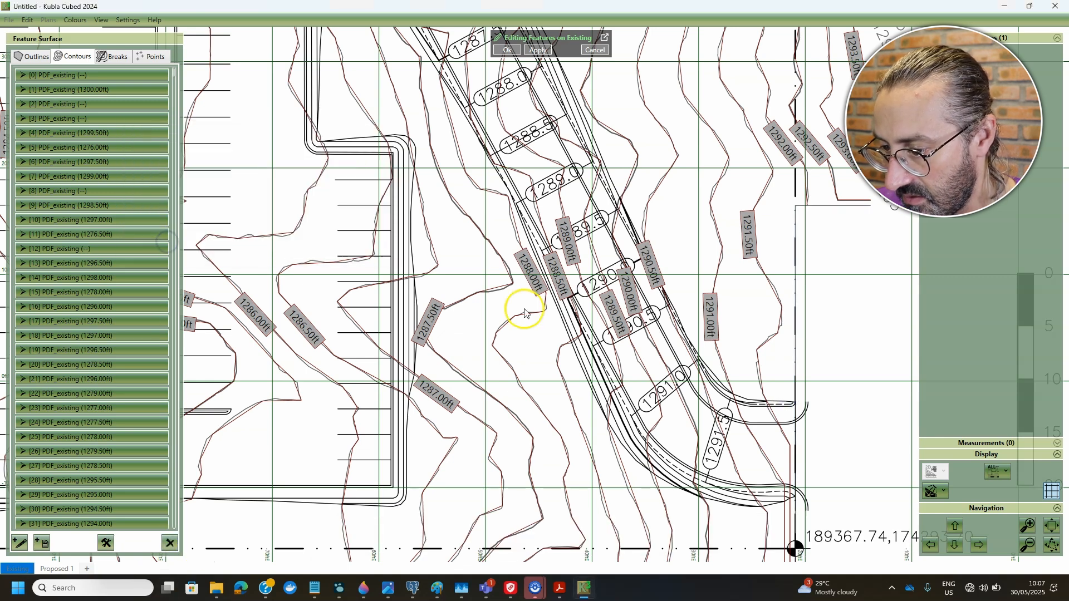
pyautogui.scroll(-3, 638, 309)
pyautogui.moveTo(699, 362); pyautogui.dragTo(757, 382, button='middle')
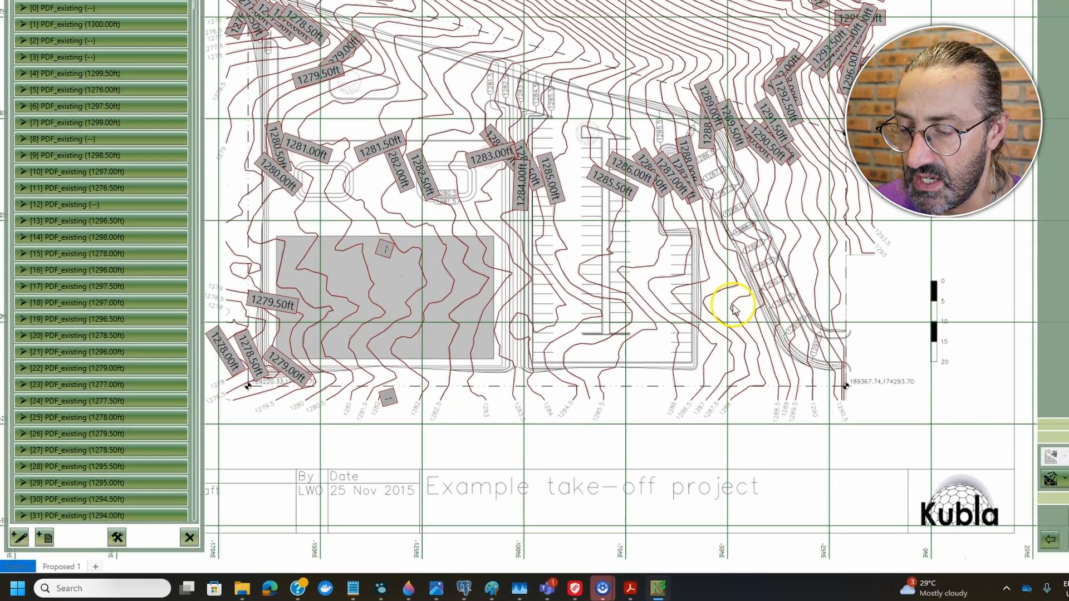
pyautogui.scroll(-1, 712, 359)
pyautogui.click(150, 525)
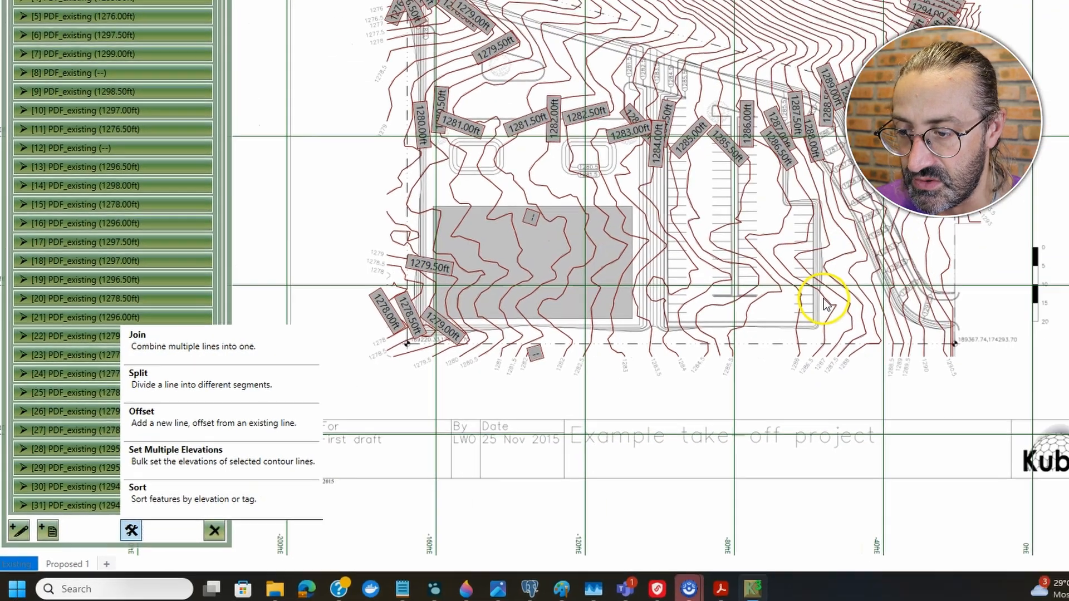
pyautogui.click(823, 299)
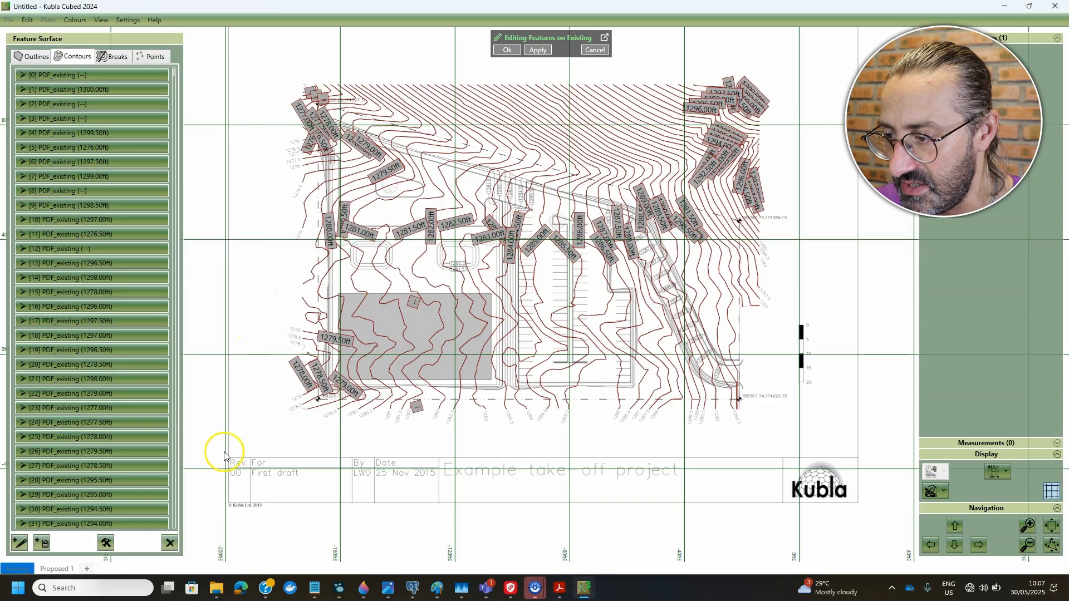
# Draw a four-cornered outline around the extents of the existing contours, with its levels taken from the other features, and view the surface in 3D
pyautogui.click(43, 59)
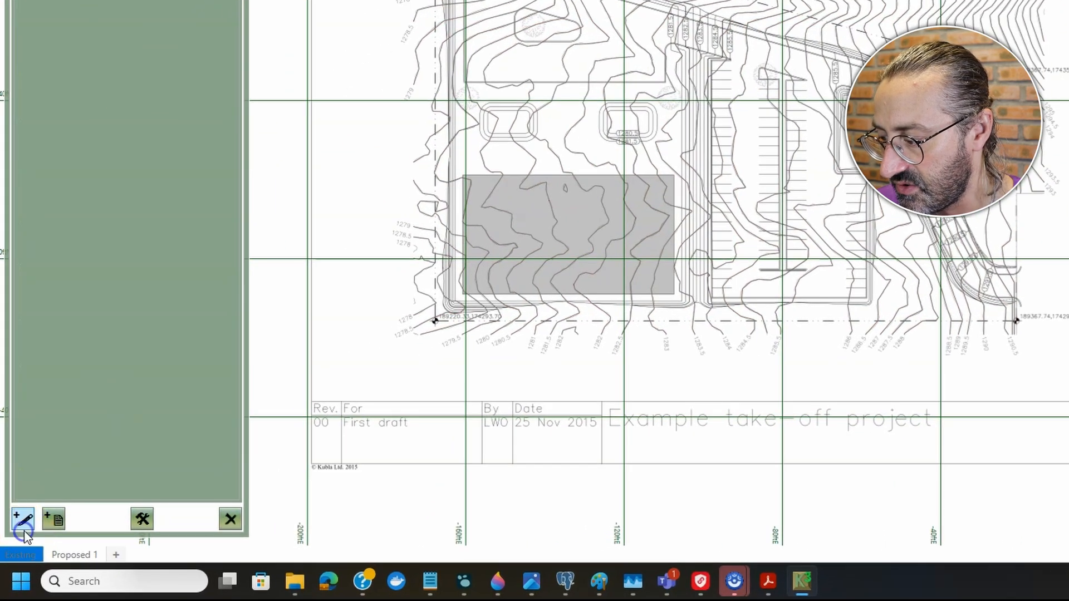
pyautogui.click(24, 520)
pyautogui.click(480, 520)
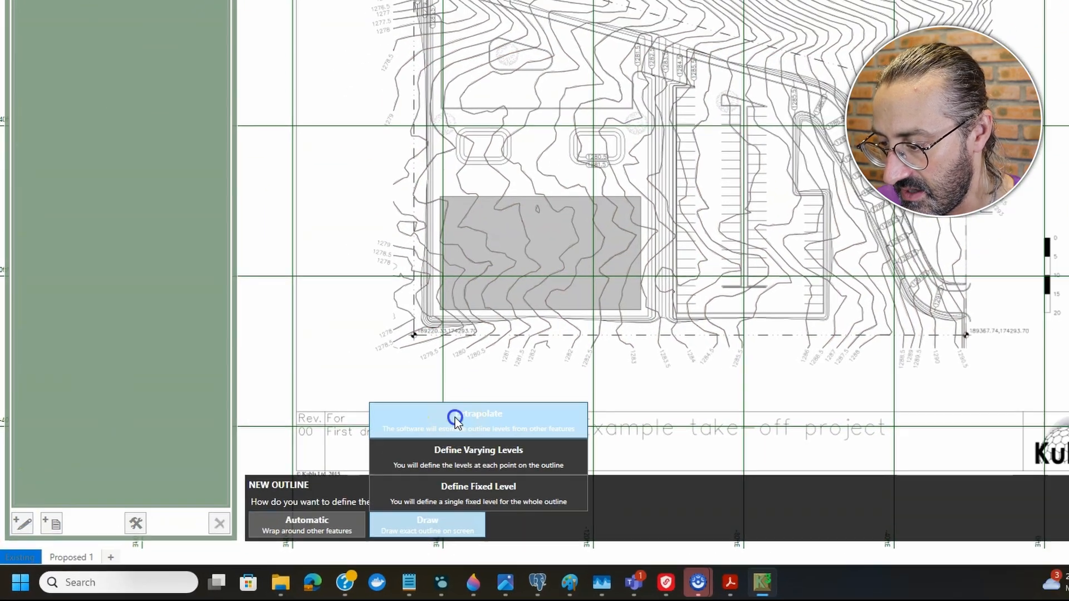
pyautogui.click(455, 419)
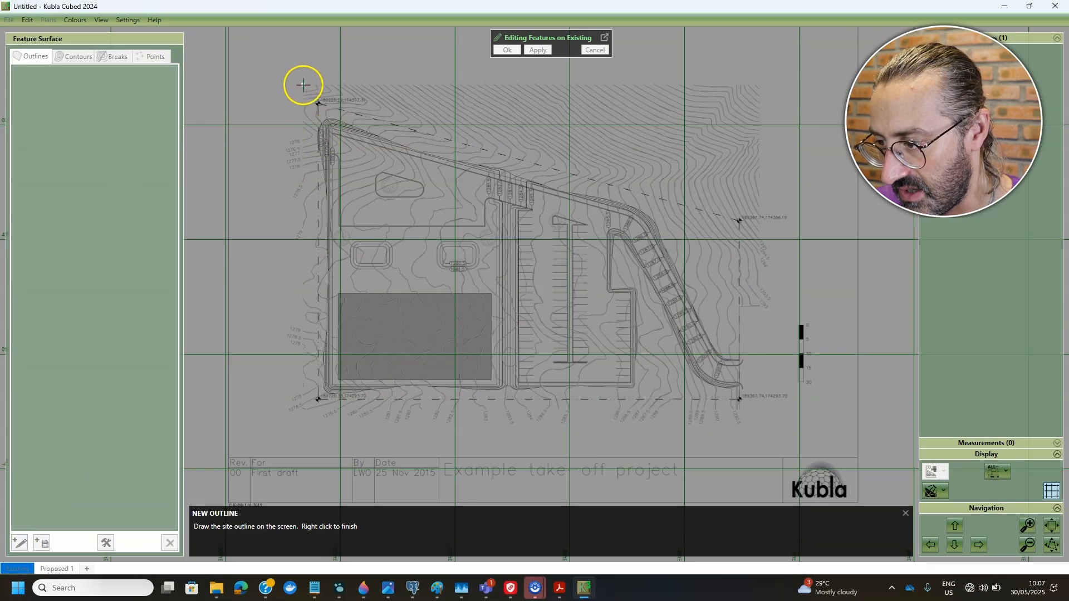
pyautogui.click(303, 84)
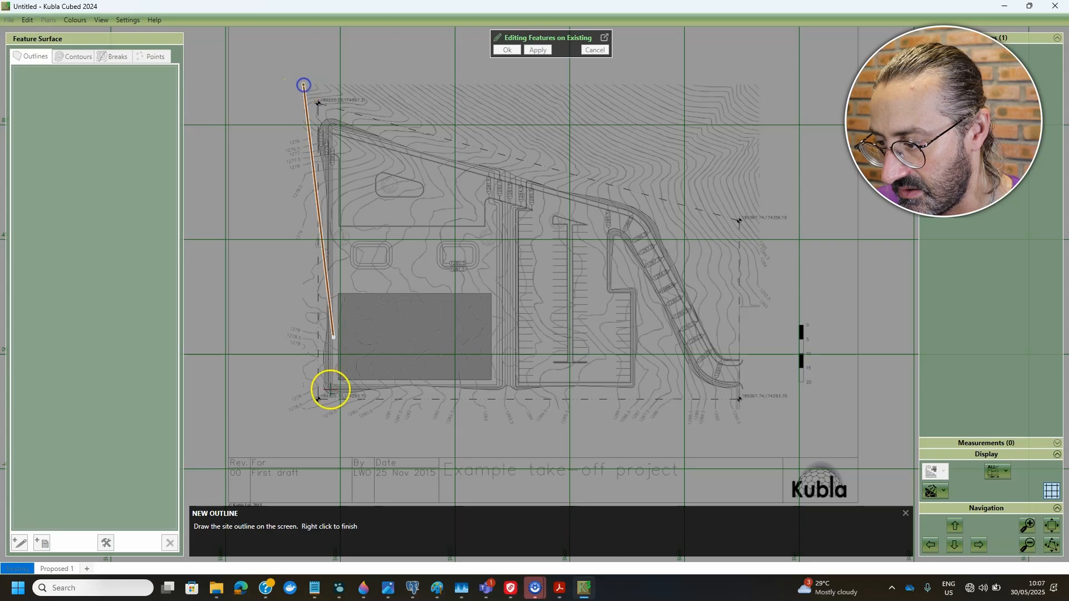
pyautogui.click(295, 407)
pyautogui.click(741, 414)
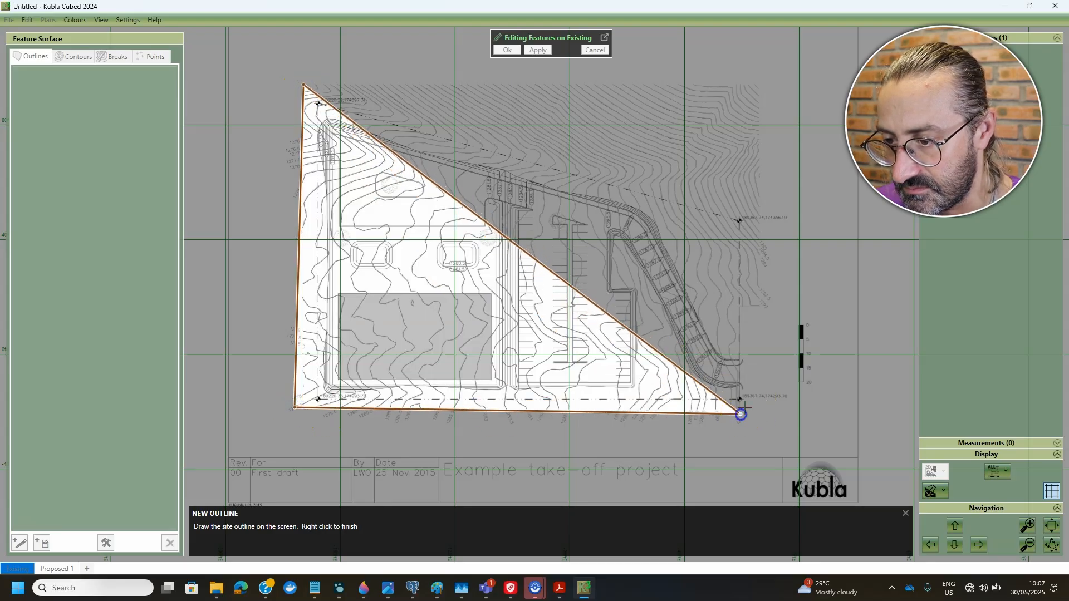
pyautogui.click(757, 86)
pyautogui.rightClick(790, 133)
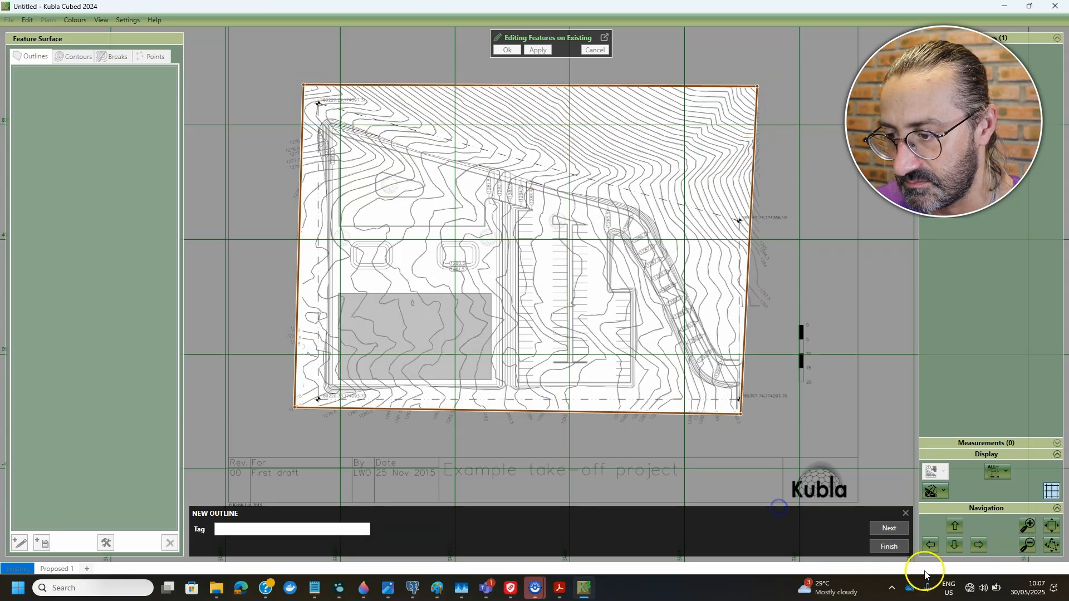
pyautogui.click(893, 551)
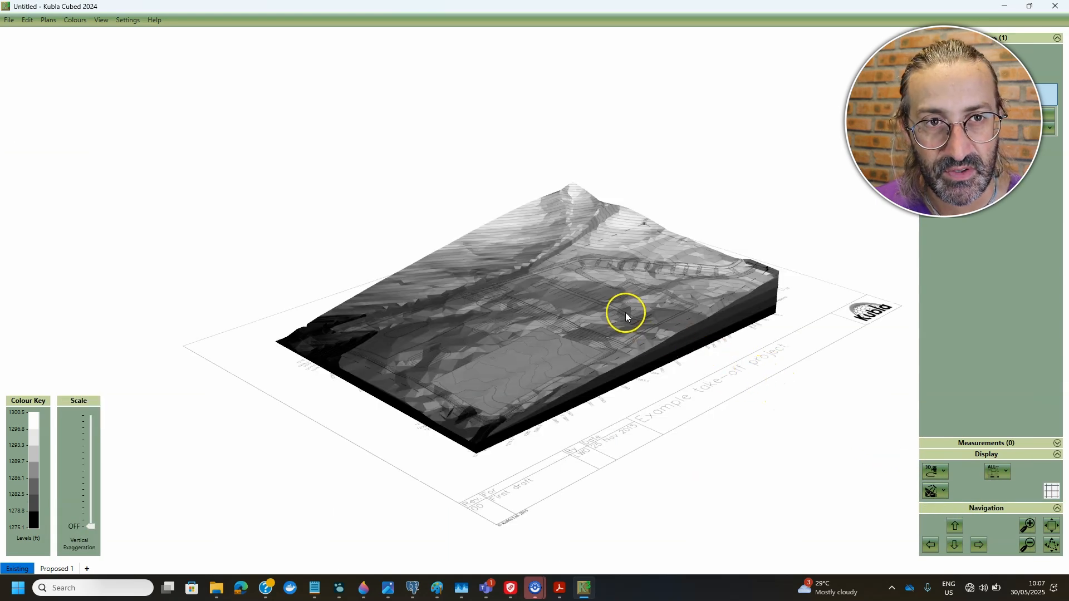
pyautogui.scroll(3, 622, 333)
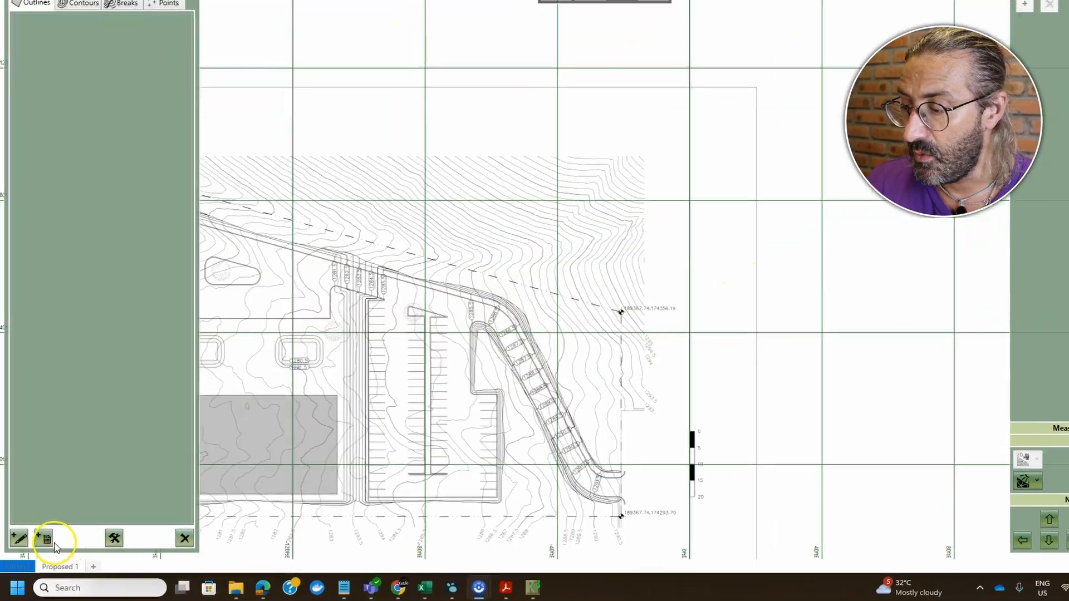
# Start loading outlines from the take-off project PDF plan and bring the drawing into view in the original preview
pyautogui.click(36, 545)
pyautogui.click(142, 443)
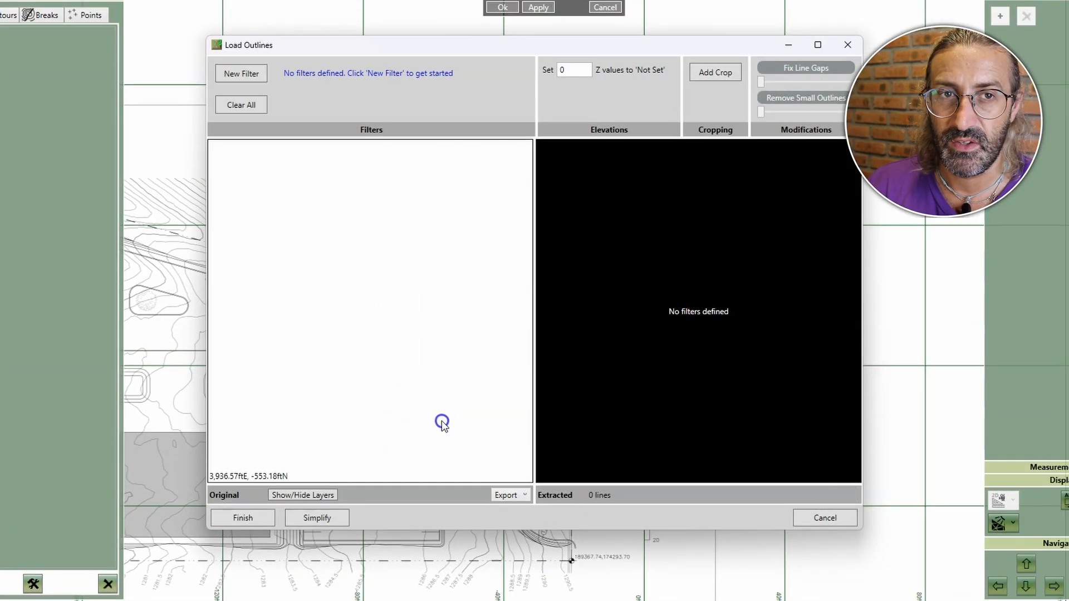
pyautogui.moveTo(322, 372); pyautogui.dragTo(377, 391)
pyautogui.scroll(2, 284, 350)
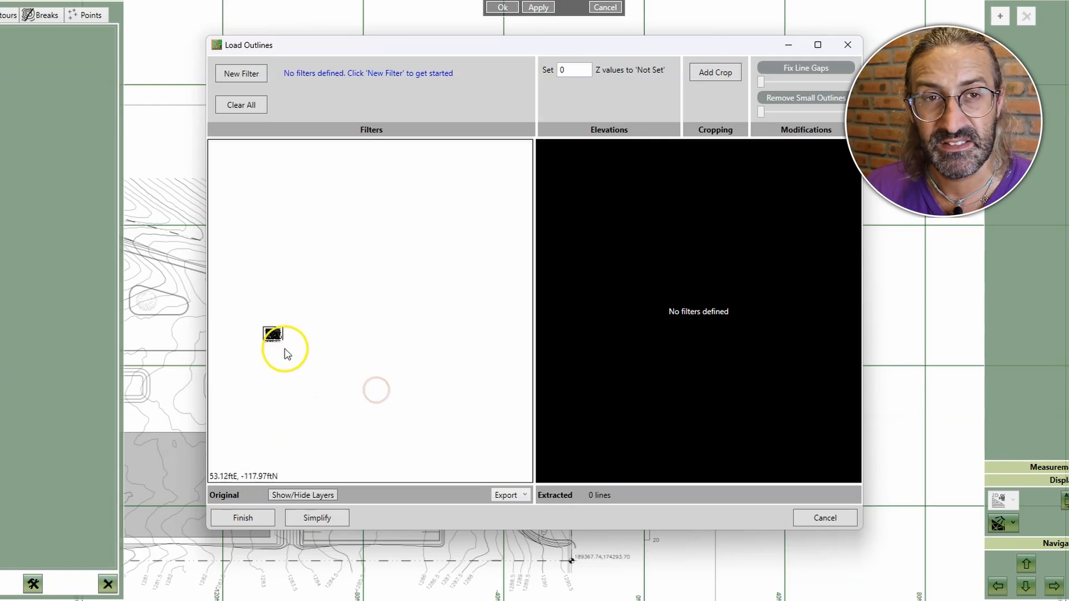
pyautogui.scroll(5, 257, 334)
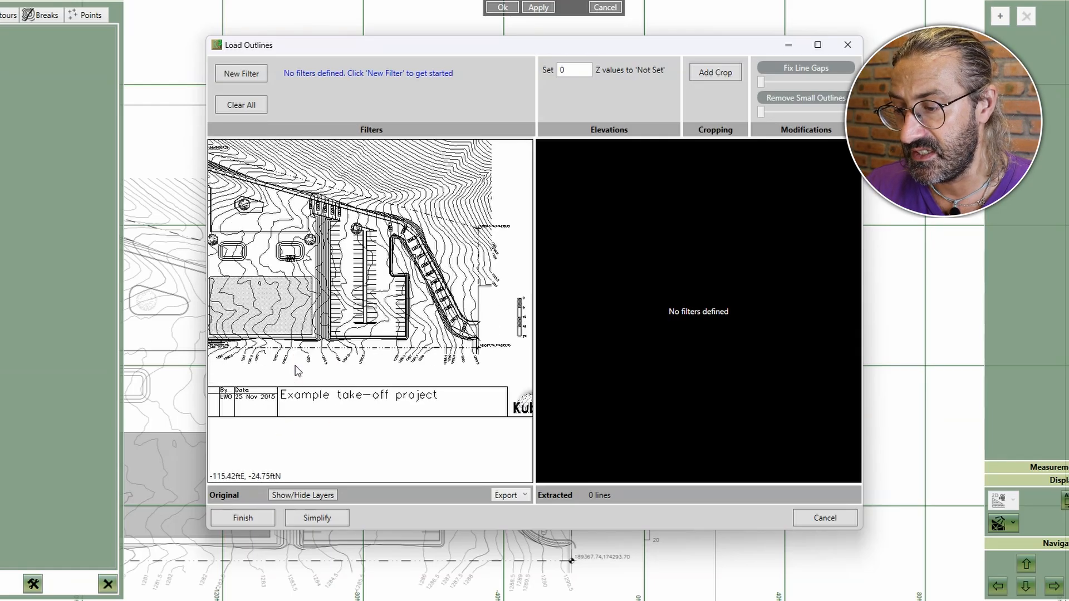
pyautogui.scroll(3, 311, 367)
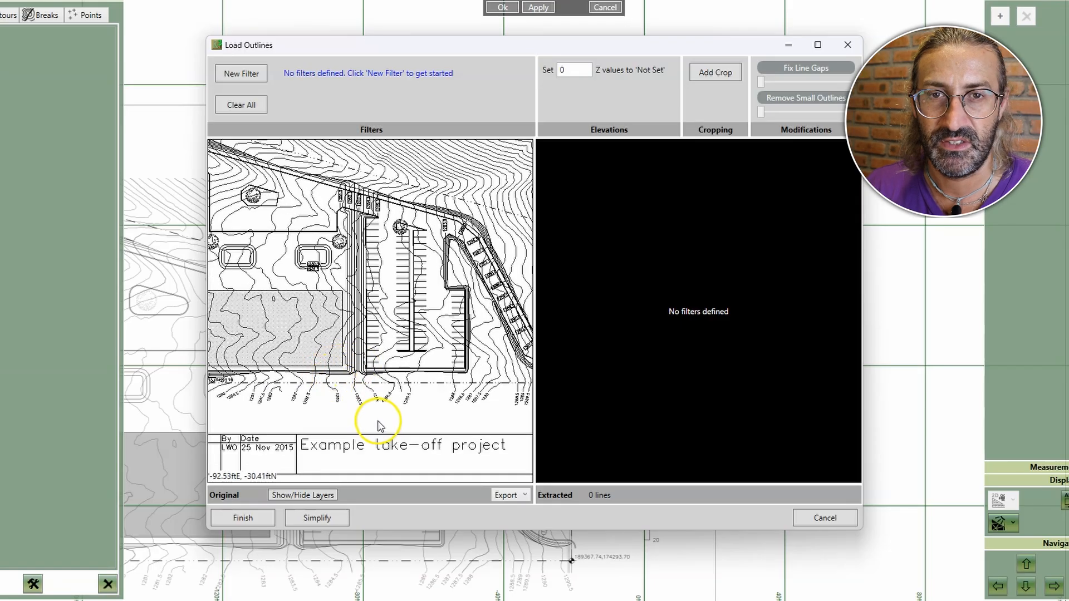
# Hide the layers PDF_road marks, PDF_proposed outline, PDF_ceco.net 72 and PDF_0 in the original drawing preview
pyautogui.click(318, 494)
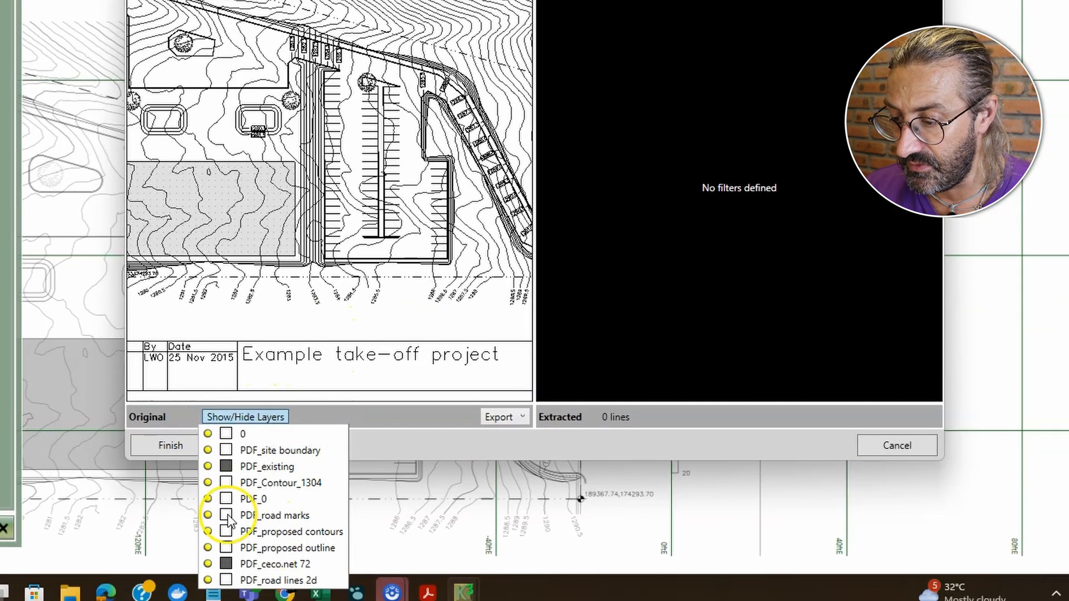
pyautogui.click(208, 548)
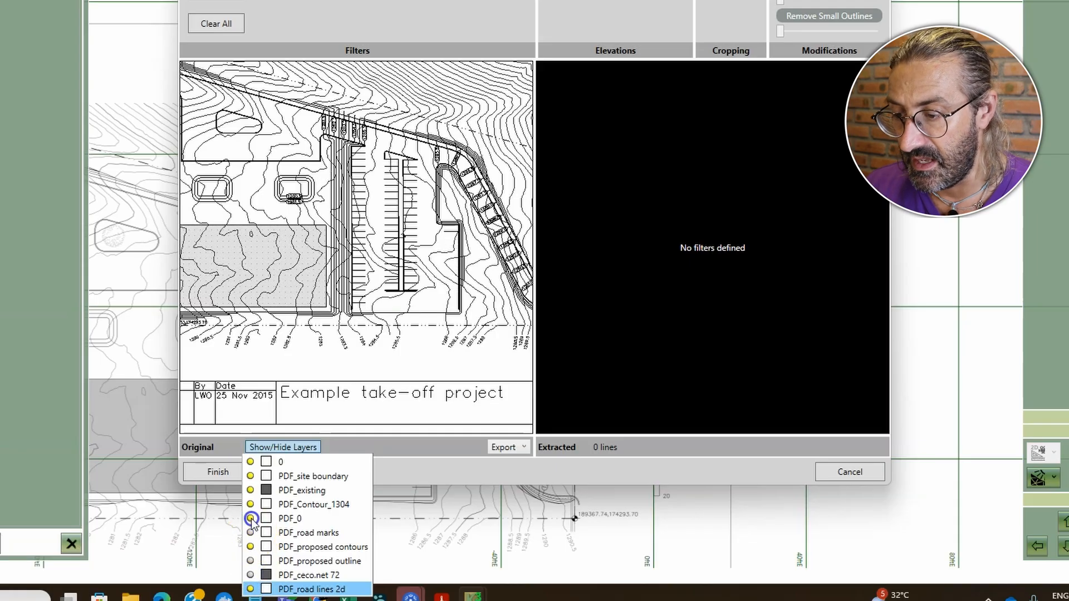
pyautogui.click(251, 519)
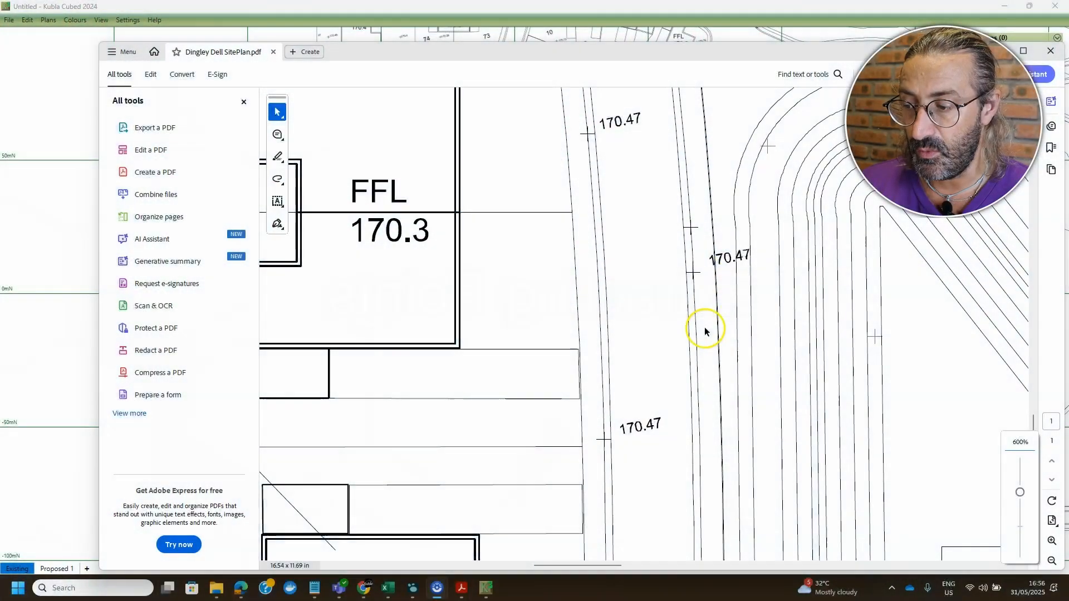
# Examine the spot levels along the roads and the overall layout of Dingley Dell SitePlan.pdf in the PDF viewer
pyautogui.scroll(-2, 657, 307)
pyautogui.scroll(5, 707, 329)
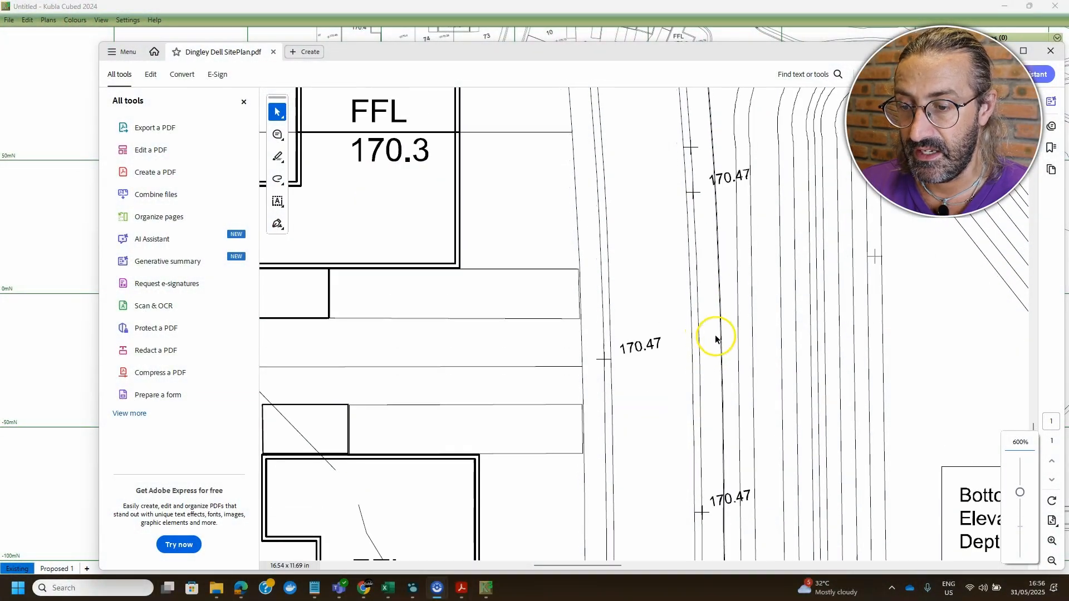
pyautogui.keyDown('ctrl'); pyautogui.scroll(-10, 700, 343); pyautogui.keyUp('ctrl')
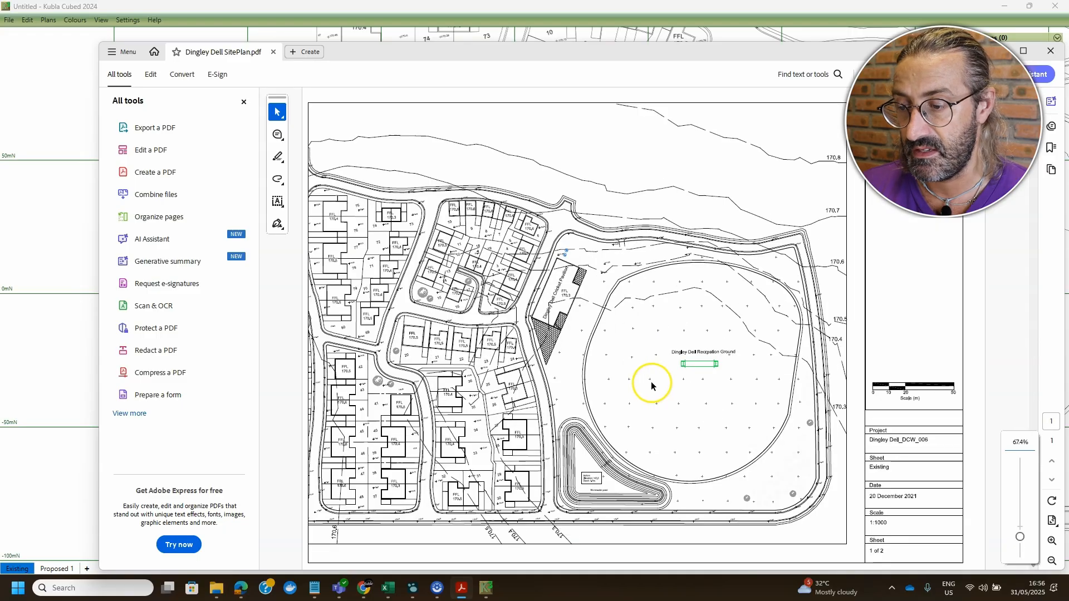
# Switch back to Kubla Cubed and add a feature surface to the existing elevations
pyautogui.click(94, 289)
pyautogui.click(916, 74)
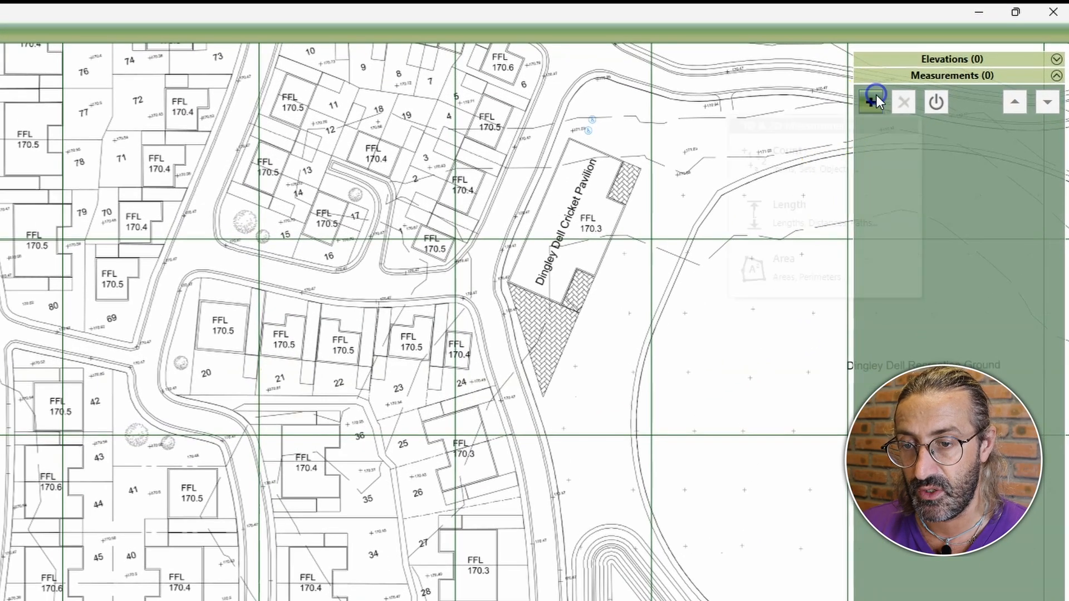
pyautogui.click(929, 47)
pyautogui.click(915, 70)
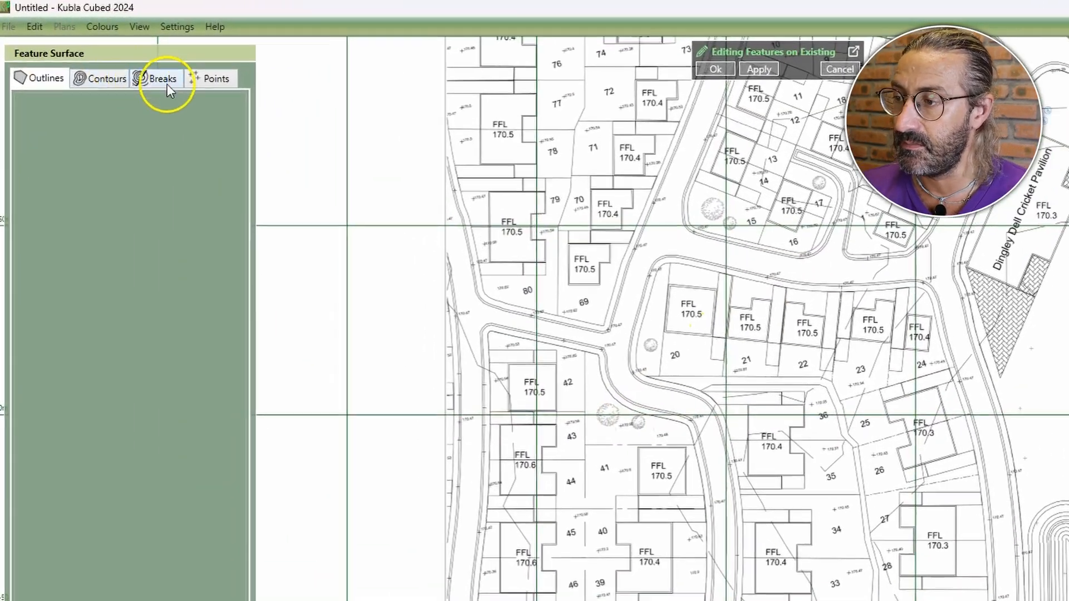
# Start loading points for the feature surface from the Dingley Dell SitePlan PDF
pyautogui.click(214, 79)
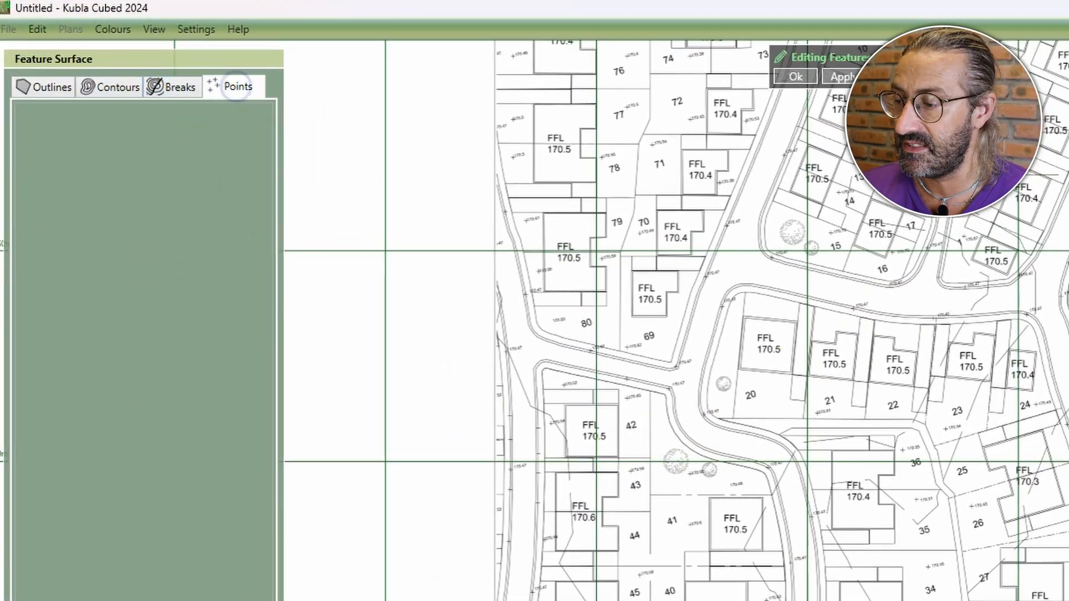
pyautogui.click(62, 515)
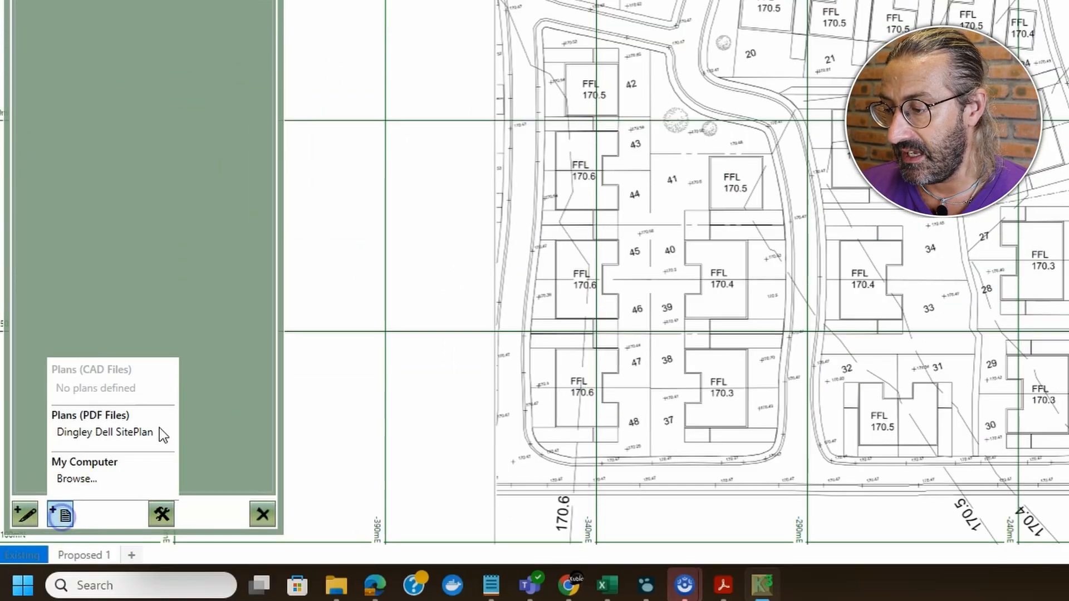
pyautogui.click(136, 436)
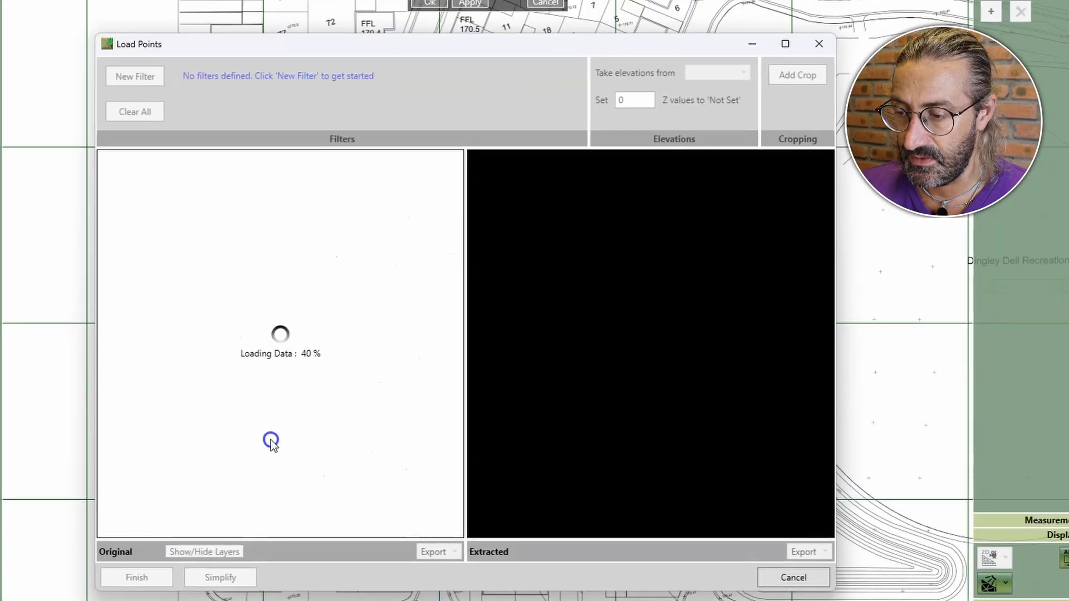
# Add a point filter by selecting only the cross marker beside the spot level on plot 26
pyautogui.scroll(5, 245, 375)
pyautogui.scroll(8, 210, 353)
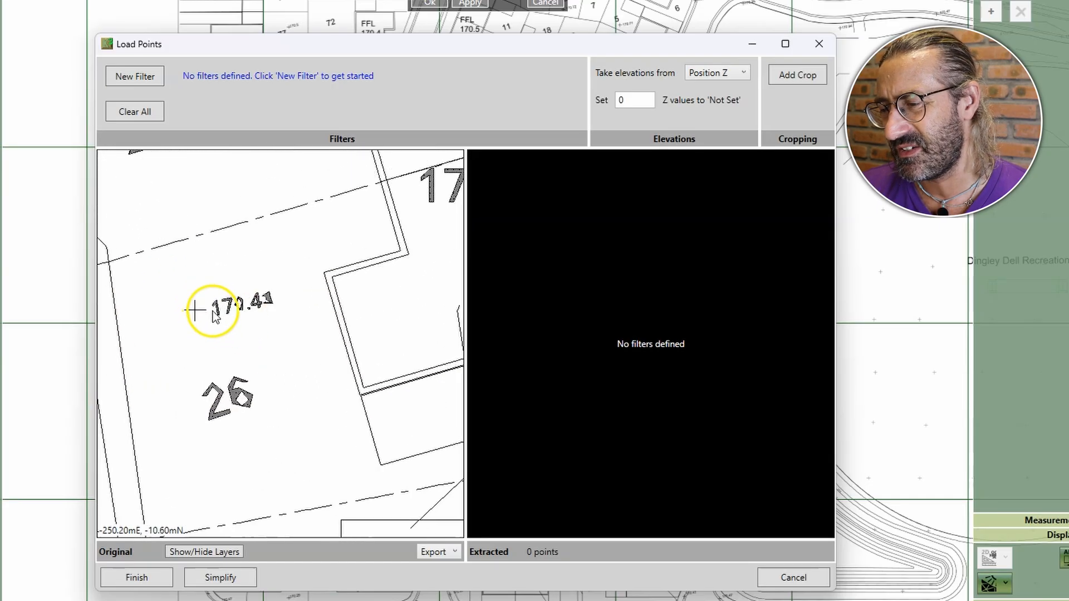
pyautogui.scroll(6, 216, 316)
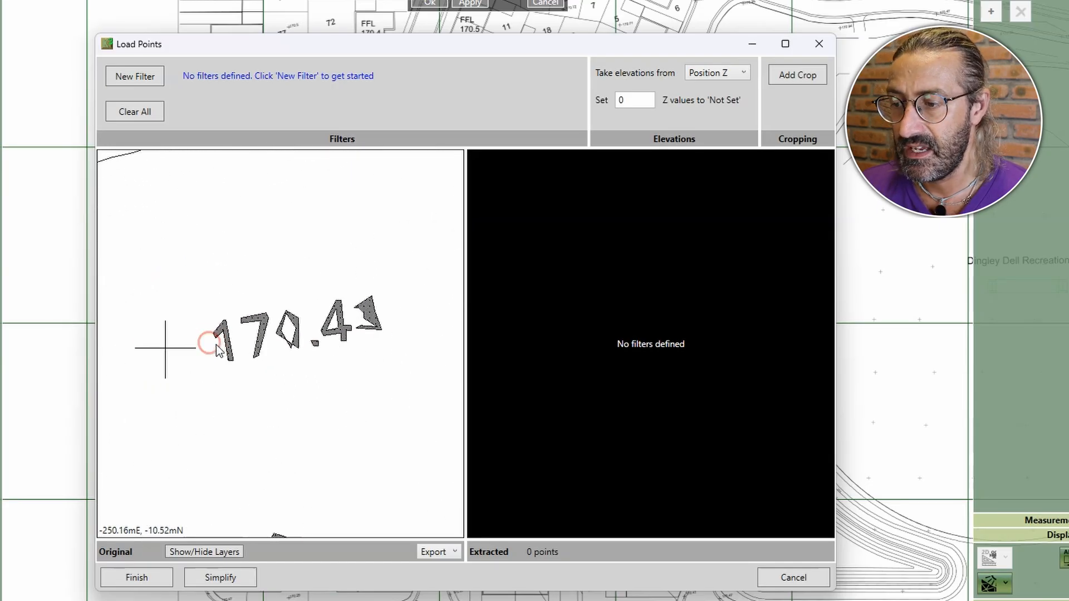
pyautogui.scroll(3, 216, 345)
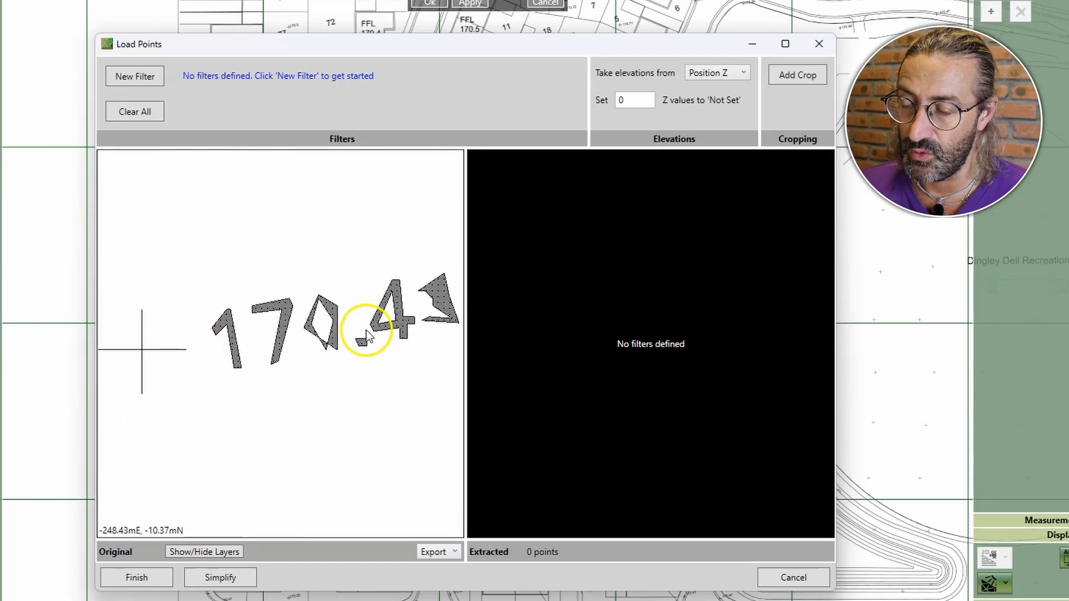
pyautogui.click(131, 83)
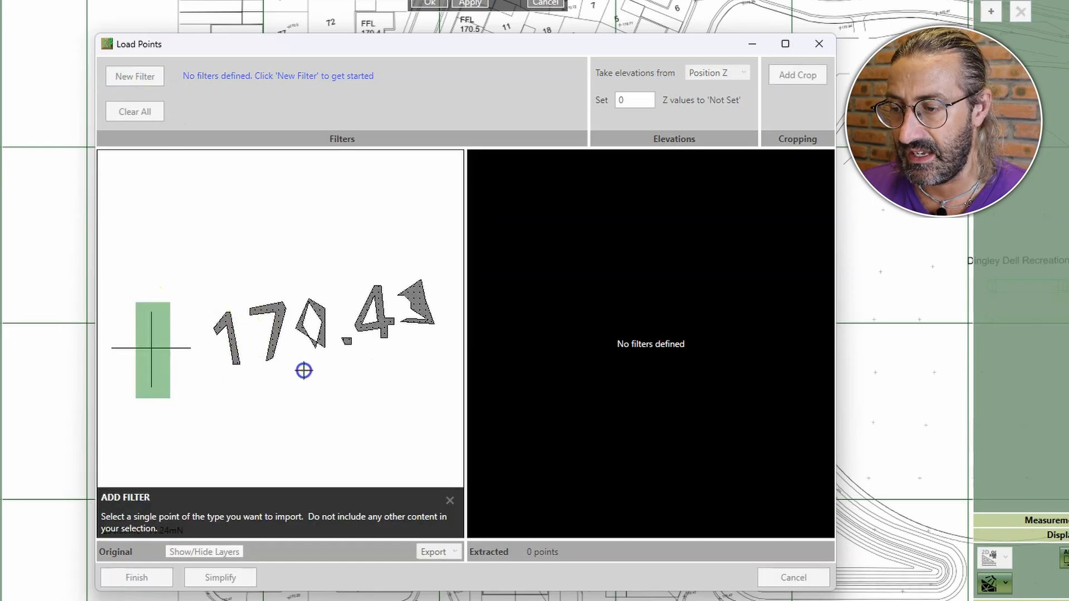
pyautogui.moveTo(304, 370); pyautogui.dragTo(261, 319)
# Review the points extracted by the filter against the original plan and finish importing them into the feature surface
pyautogui.scroll(-2, 304, 337)
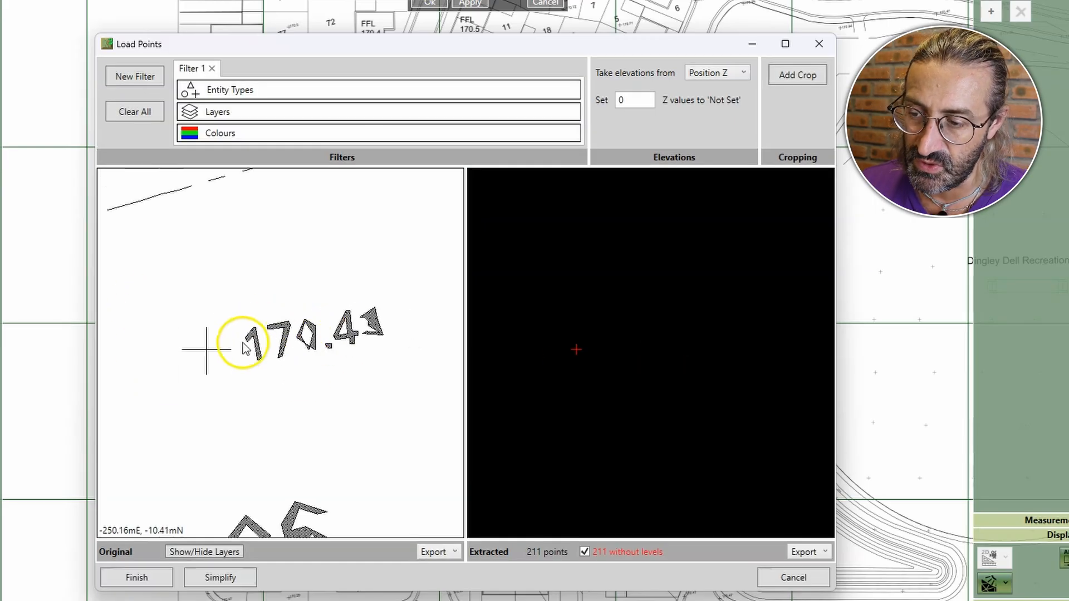
pyautogui.scroll(-2, 283, 352)
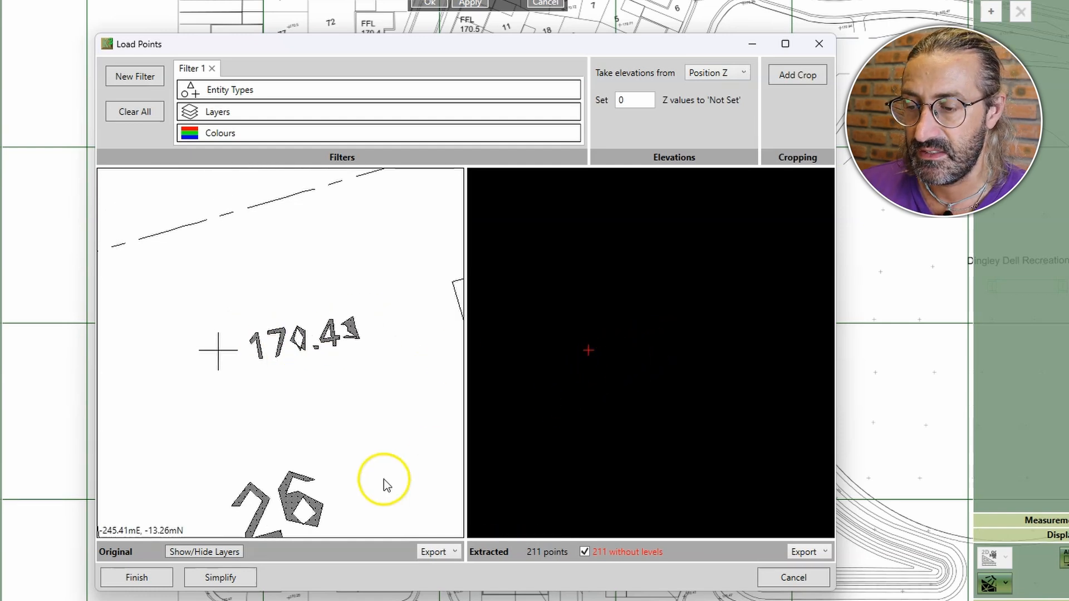
pyautogui.scroll(-2, 657, 342)
pyautogui.moveTo(632, 394); pyautogui.dragTo(629, 437)
pyautogui.click(149, 578)
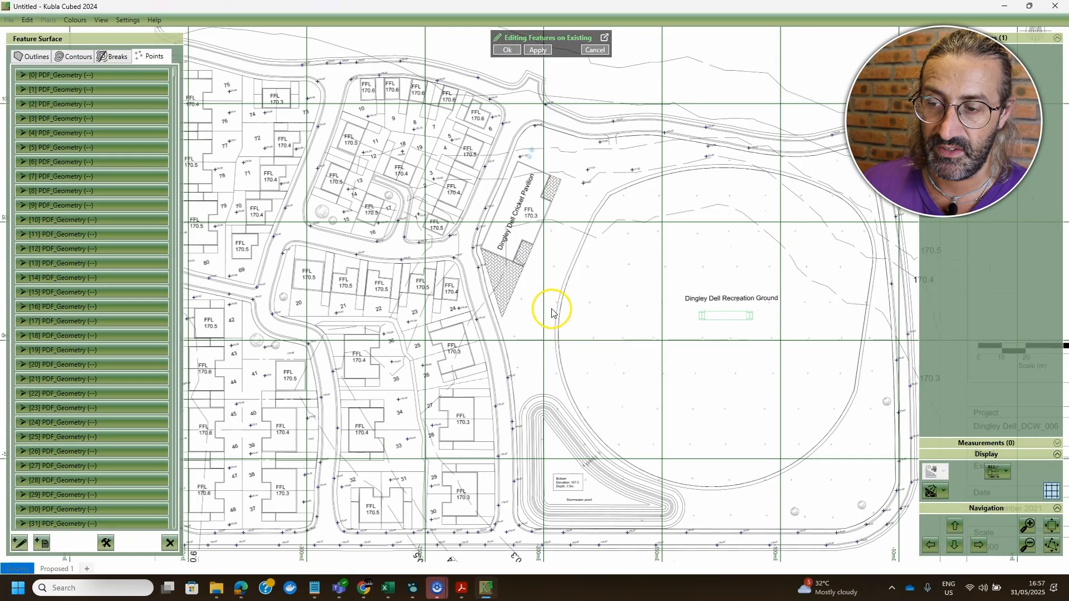
# Open point 16 of the feature surface for elevation editing and locate it on the plan
pyautogui.scroll(5, 349, 314)
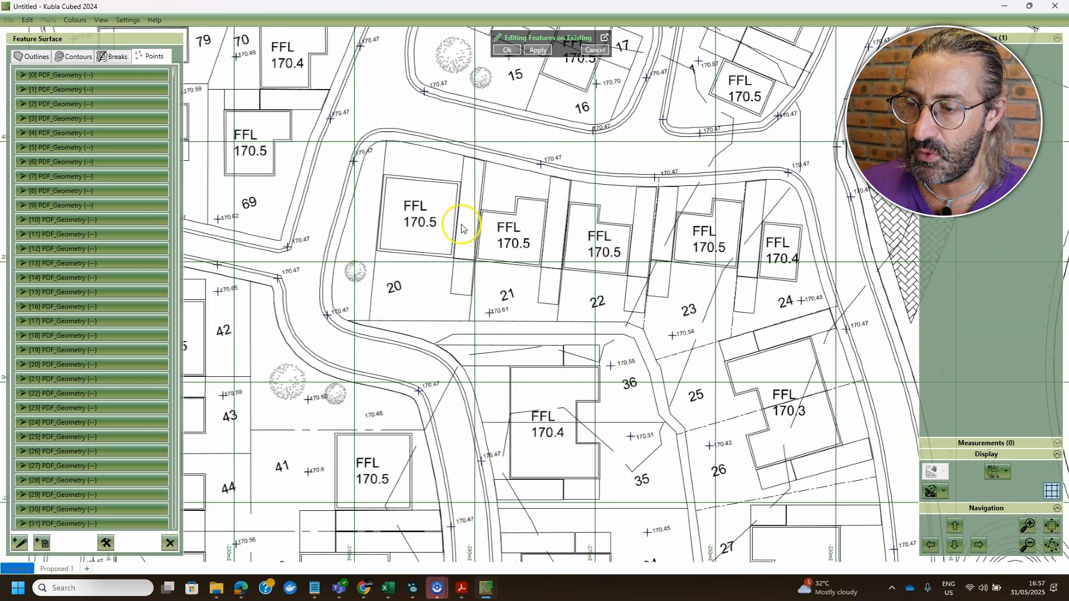
pyautogui.scroll(3, 493, 310)
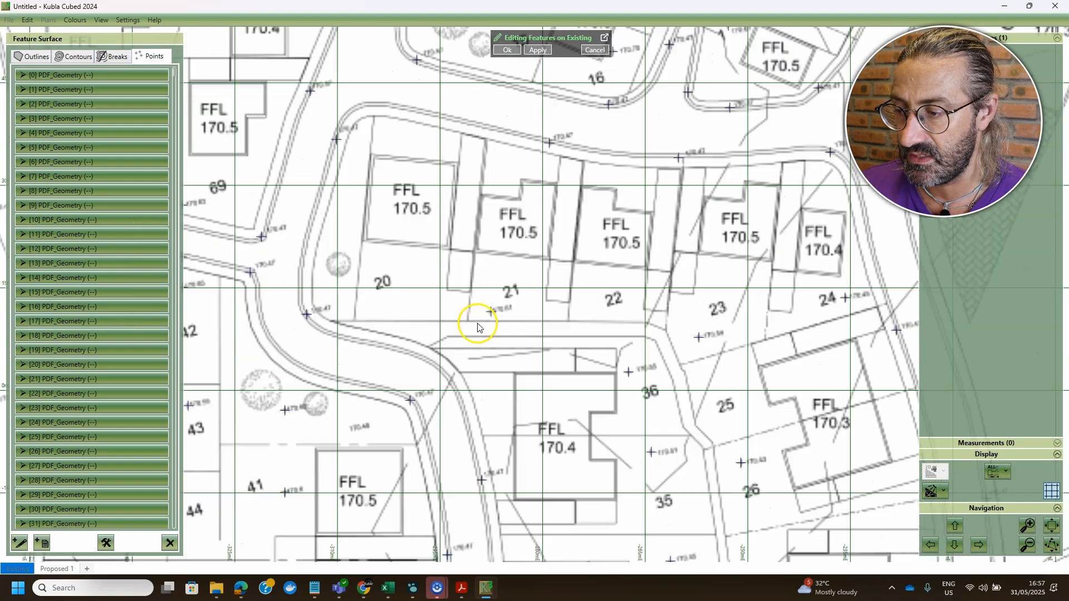
pyautogui.doubleClick(119, 307)
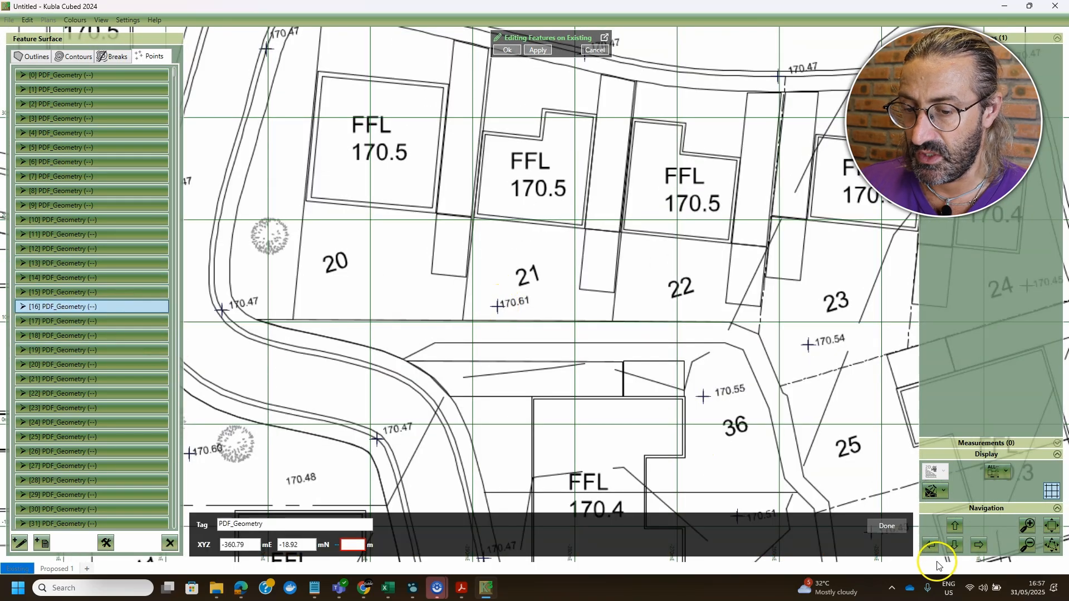
pyautogui.click(1053, 547)
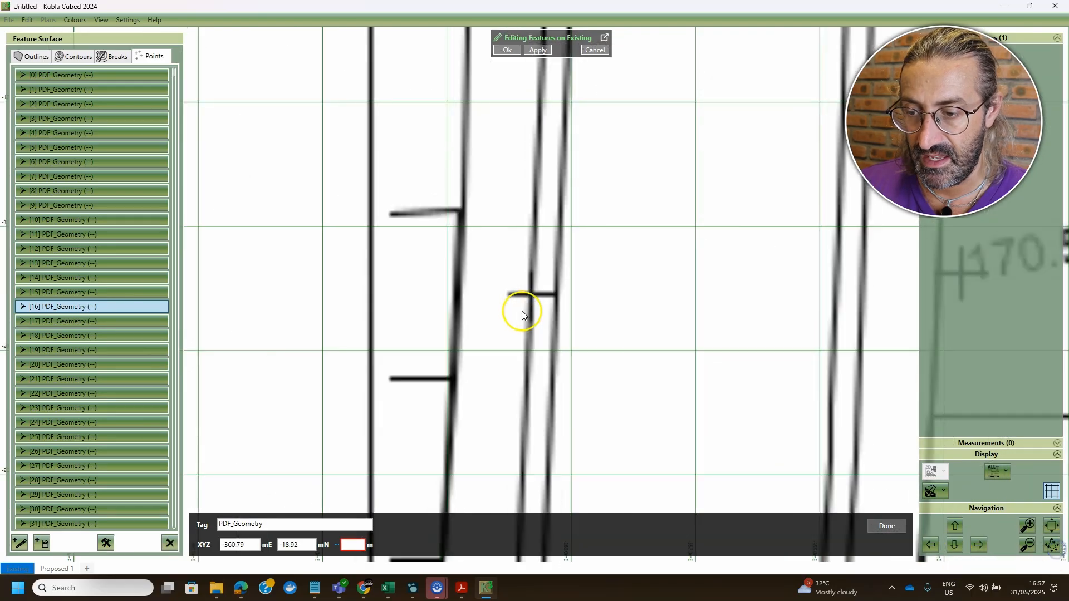
pyautogui.scroll(-4, 529, 291)
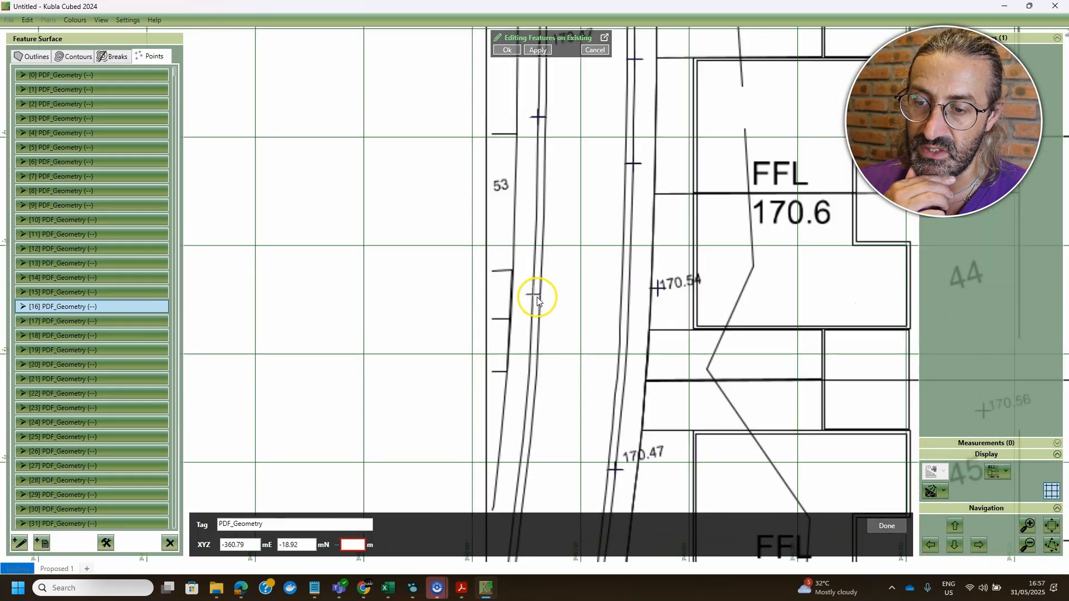
pyautogui.scroll(-2, 722, 266)
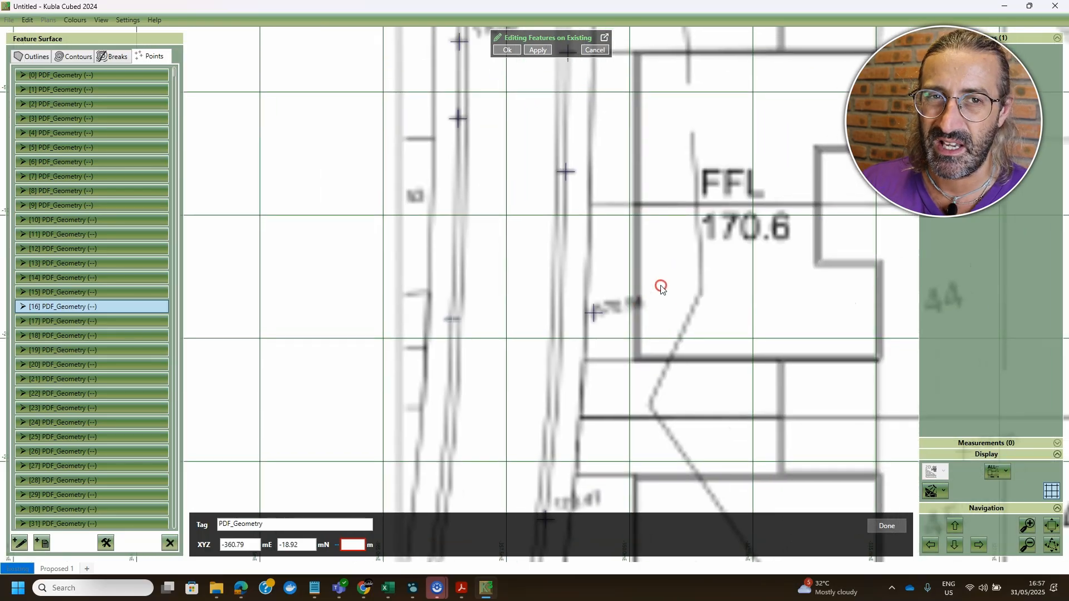
pyautogui.scroll(-4, 663, 271)
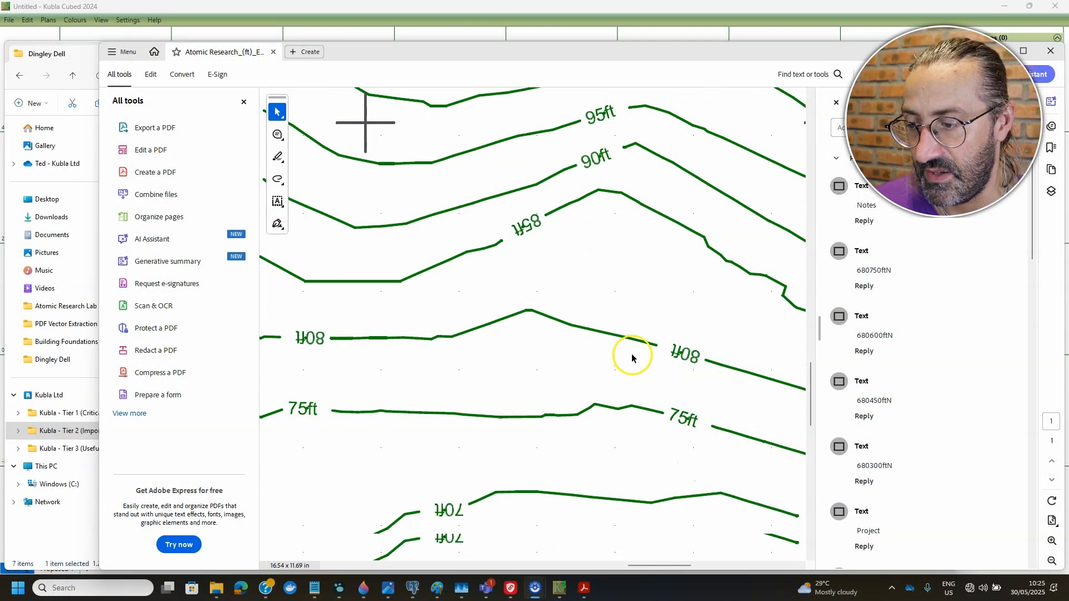
# Examine the contour lines and their elevation labels in the Atomic Research existing-ground PDF, focusing on the breaks around the labels
pyautogui.scroll(-1, 632, 355)
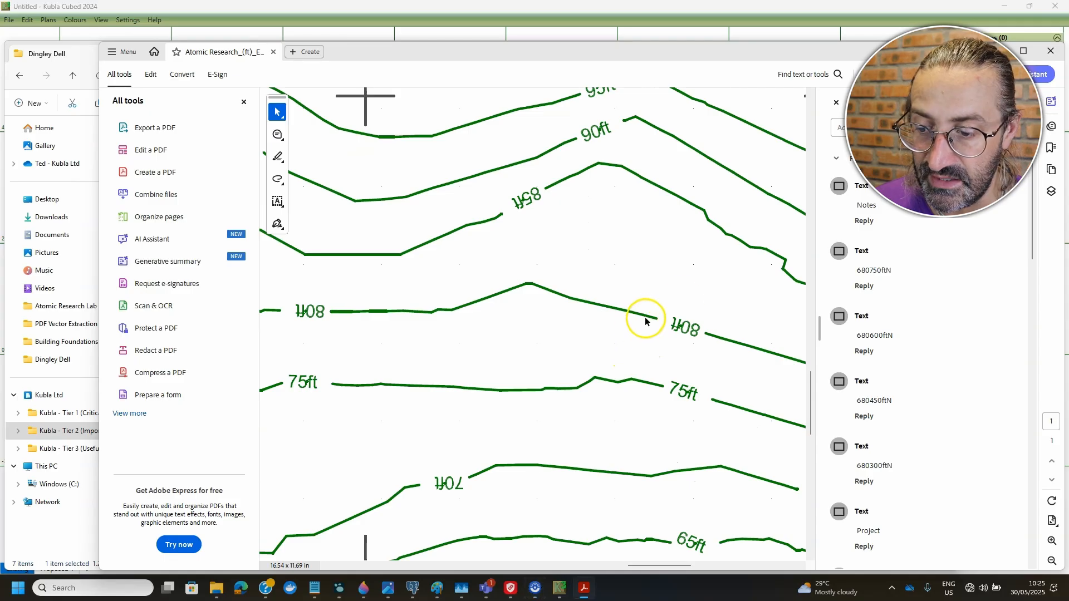
pyautogui.keyDown('ctrl'); pyautogui.scroll(3, 645, 322); pyautogui.keyUp('ctrl')
pyautogui.keyDown('ctrl'); pyautogui.scroll(-5, 646, 440); pyautogui.keyUp('ctrl')
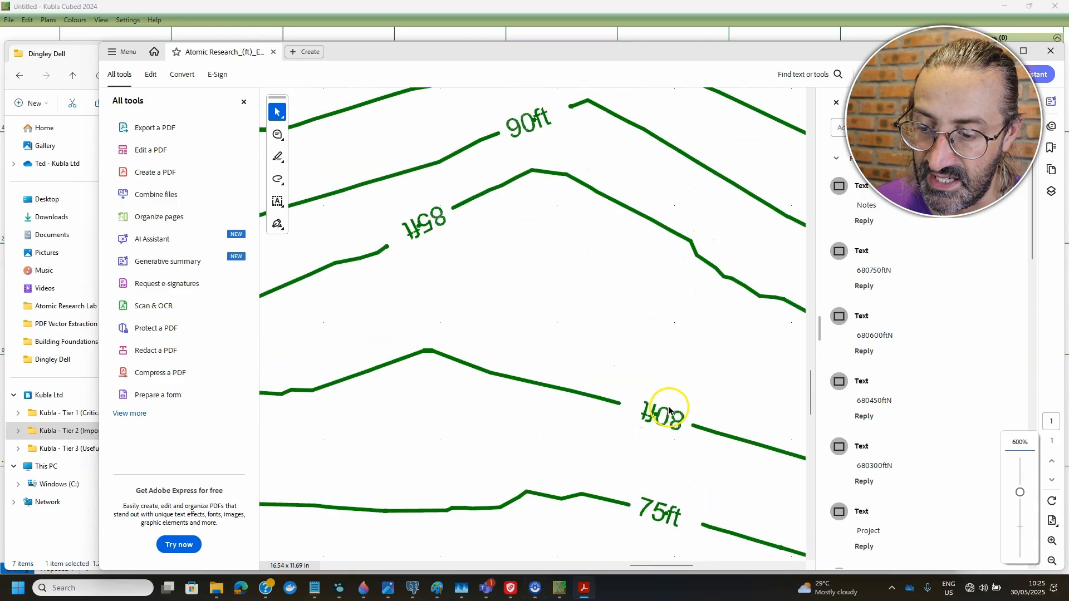
pyautogui.scroll(3, 680, 381)
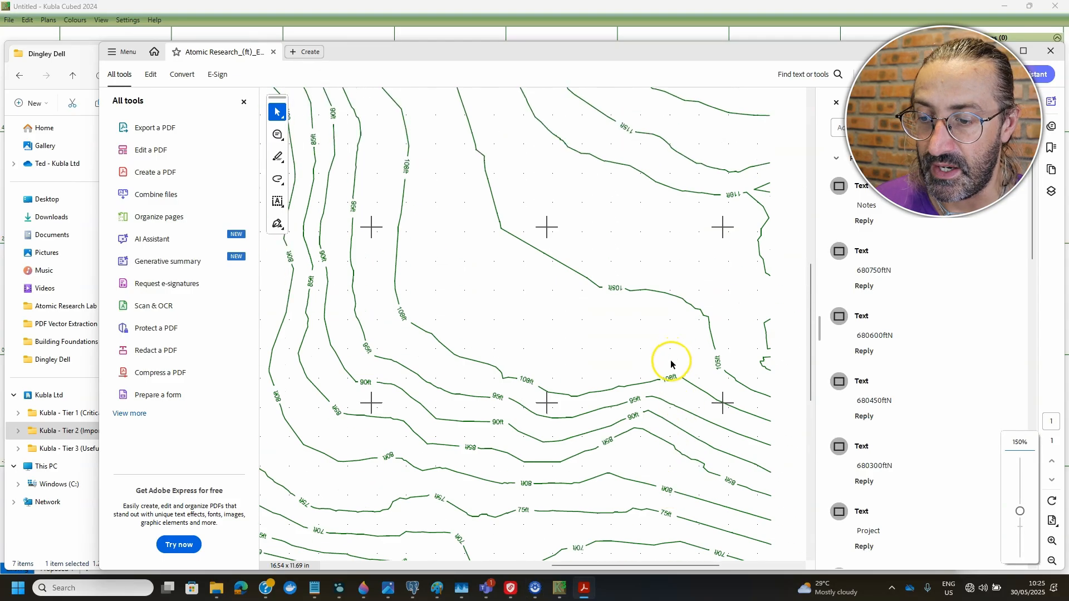
pyautogui.scroll(8, 671, 365)
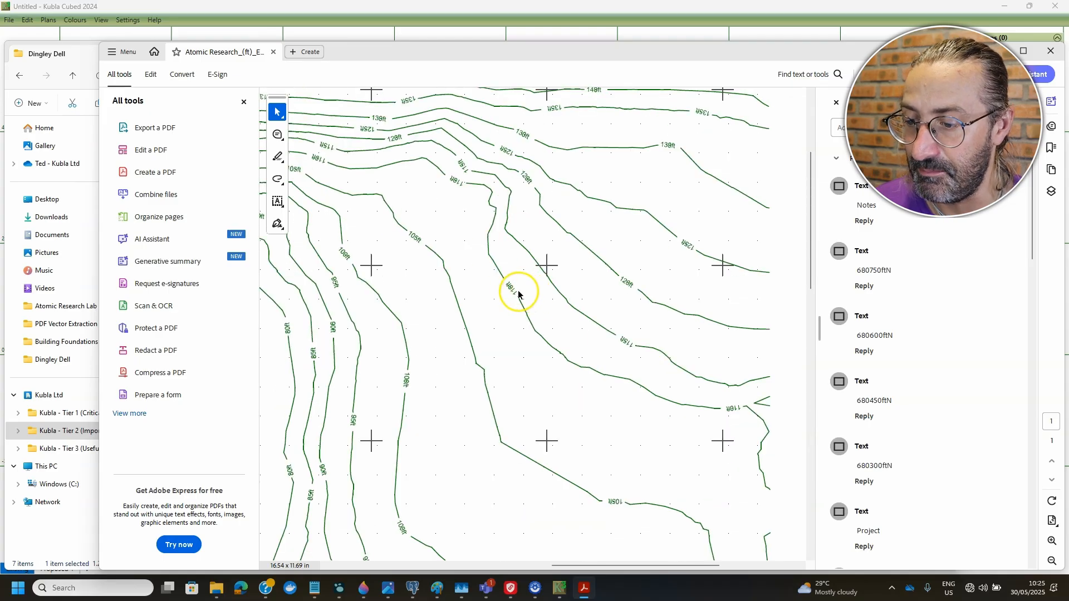
pyautogui.keyDown('ctrl'); pyautogui.scroll(1, 567, 339); pyautogui.keyUp('ctrl')
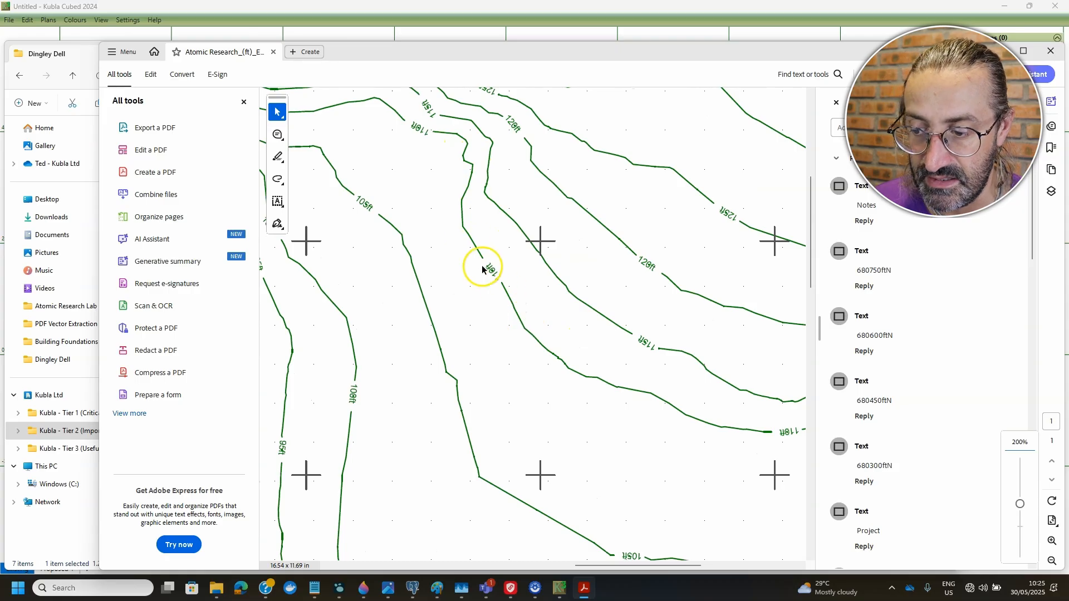
pyautogui.keyDown('ctrl'); pyautogui.scroll(3, 487, 275); pyautogui.keyUp('ctrl')
pyautogui.keyDown('ctrl'); pyautogui.scroll(-3, 506, 269); pyautogui.keyUp('ctrl')
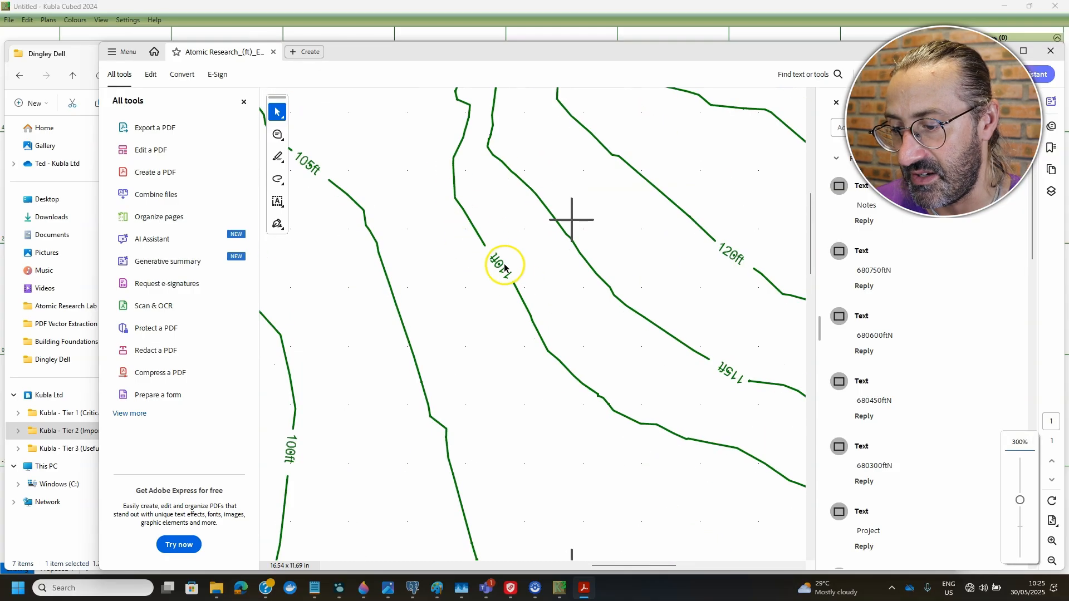
pyautogui.keyDown('ctrl'); pyautogui.scroll(-1, 505, 269); pyautogui.keyUp('ctrl')
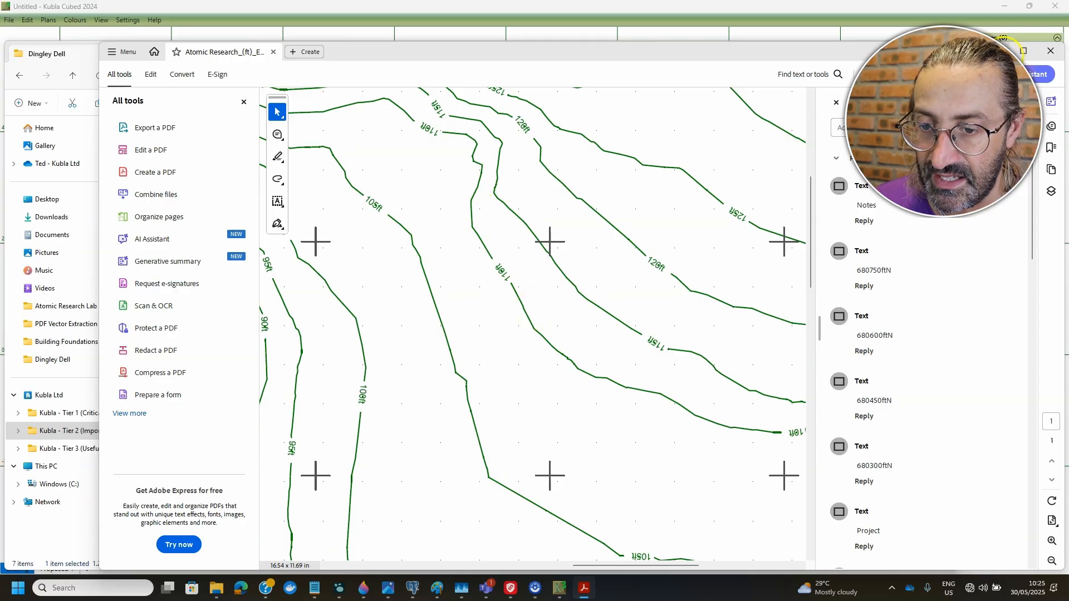
# Switch back to Kubla Cubed and add a feature surface to the existing elevations of the Atomic Research plan
pyautogui.click(1000, 53)
pyautogui.click(890, 52)
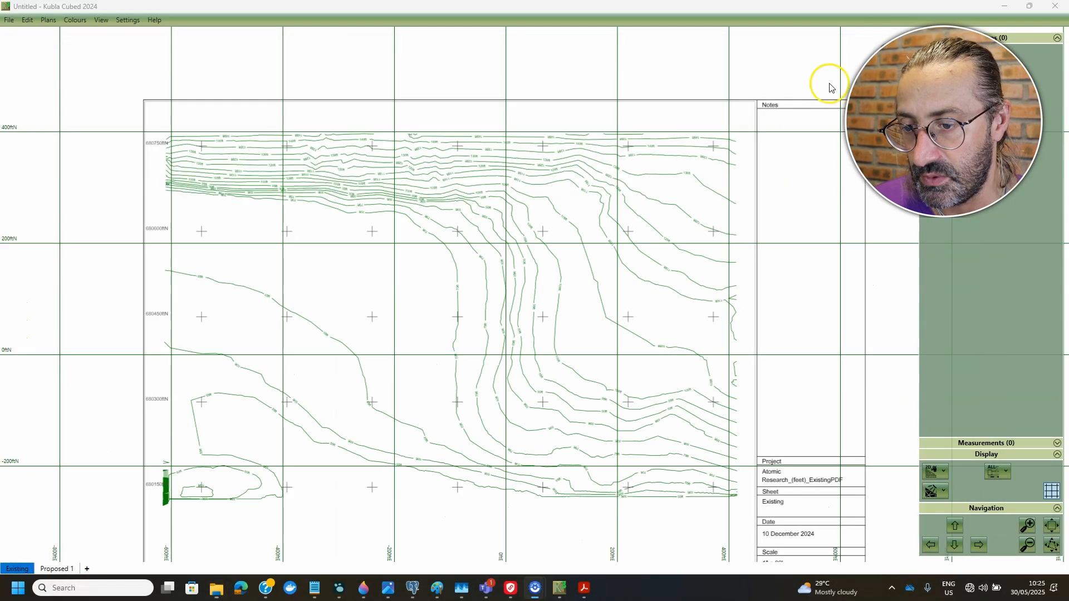
pyautogui.scroll(3, 477, 362)
pyautogui.scroll(1, 504, 177)
pyautogui.click(936, 59)
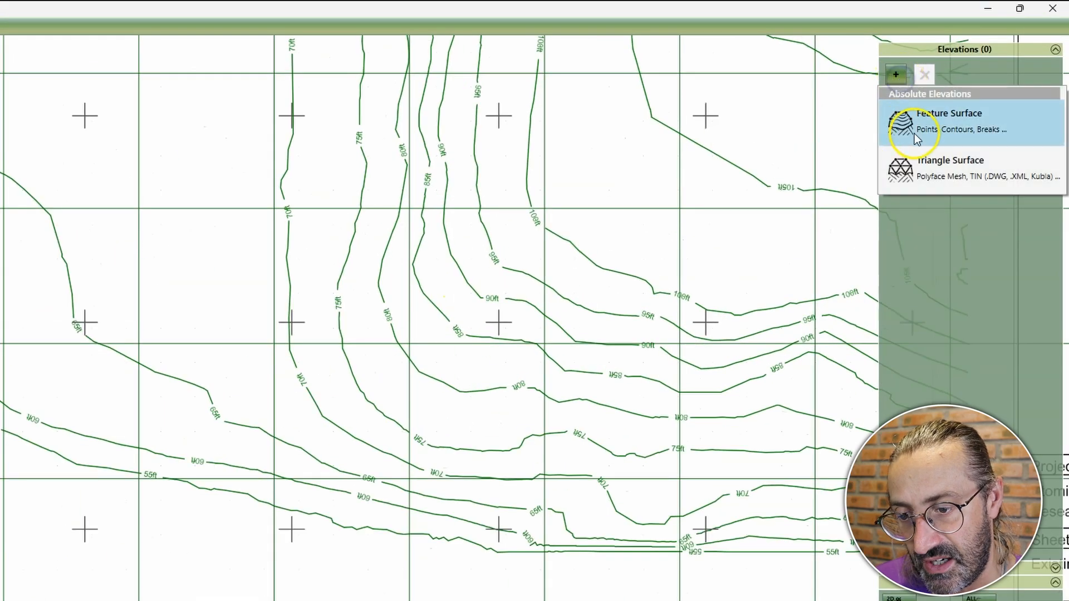
pyautogui.click(915, 129)
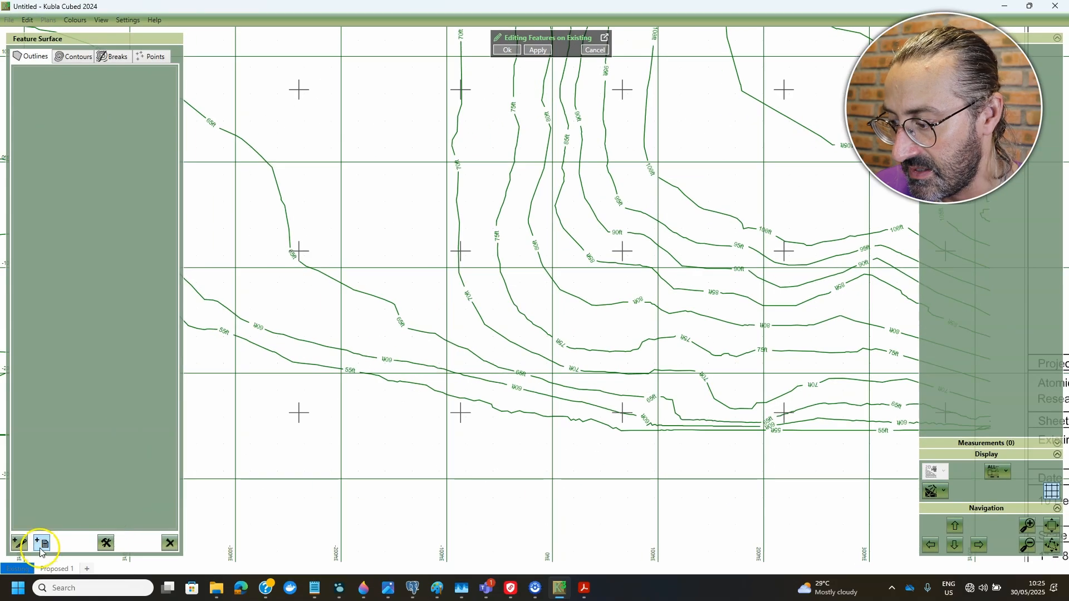
# Start loading contours for the feature surface from the Atomic Research site plan
pyautogui.click(41, 546)
pyautogui.click(134, 218)
pyautogui.click(73, 54)
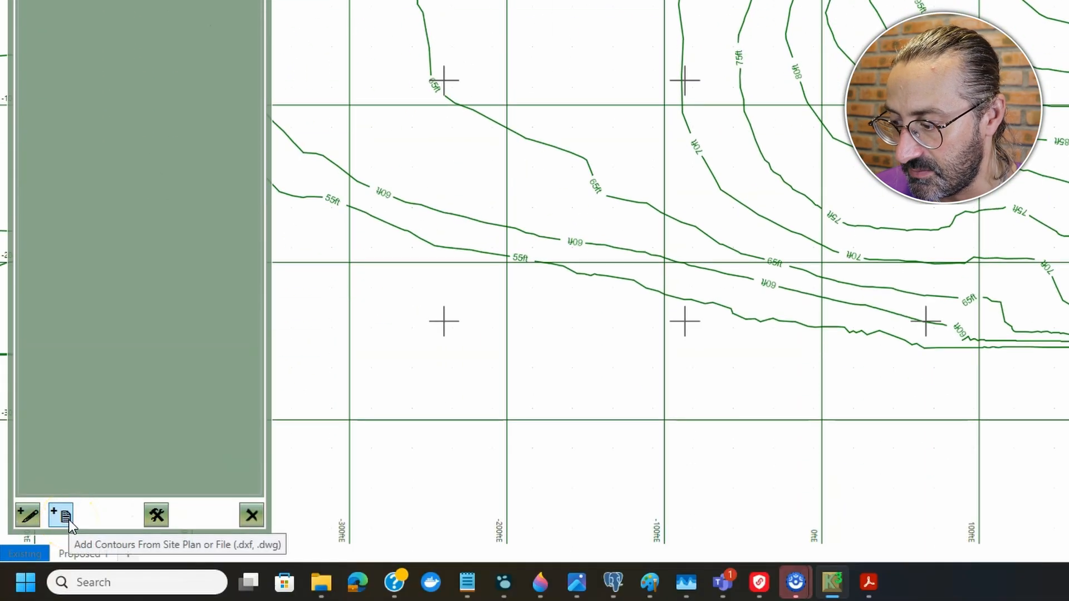
pyautogui.click(63, 517)
pyautogui.click(135, 440)
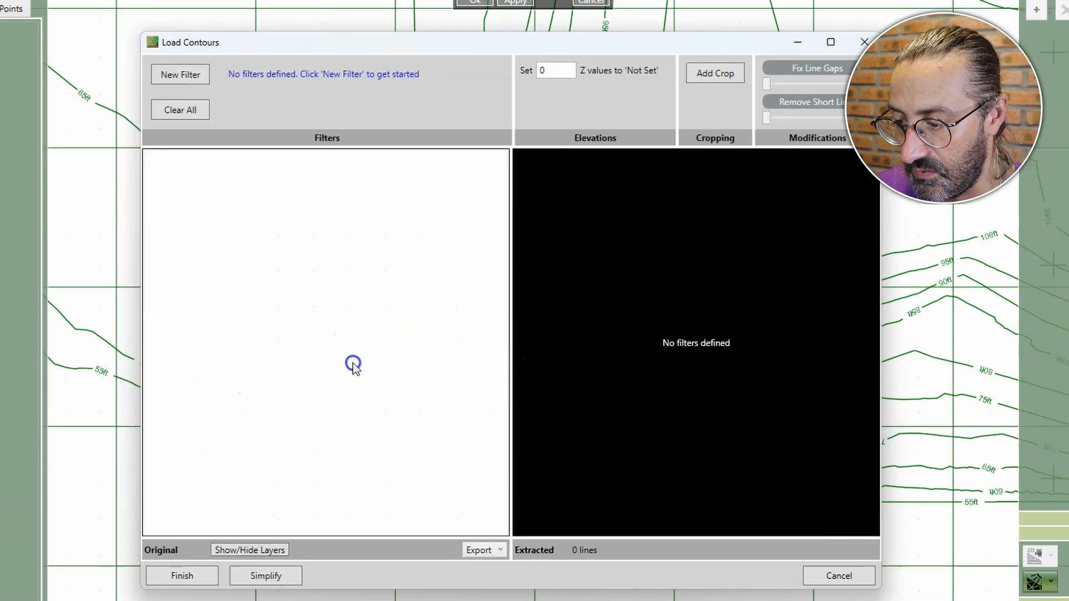
# Add a first contour filter by selecting the line of the 75ft contour, and check what it extracts
pyautogui.scroll(5, 309, 337)
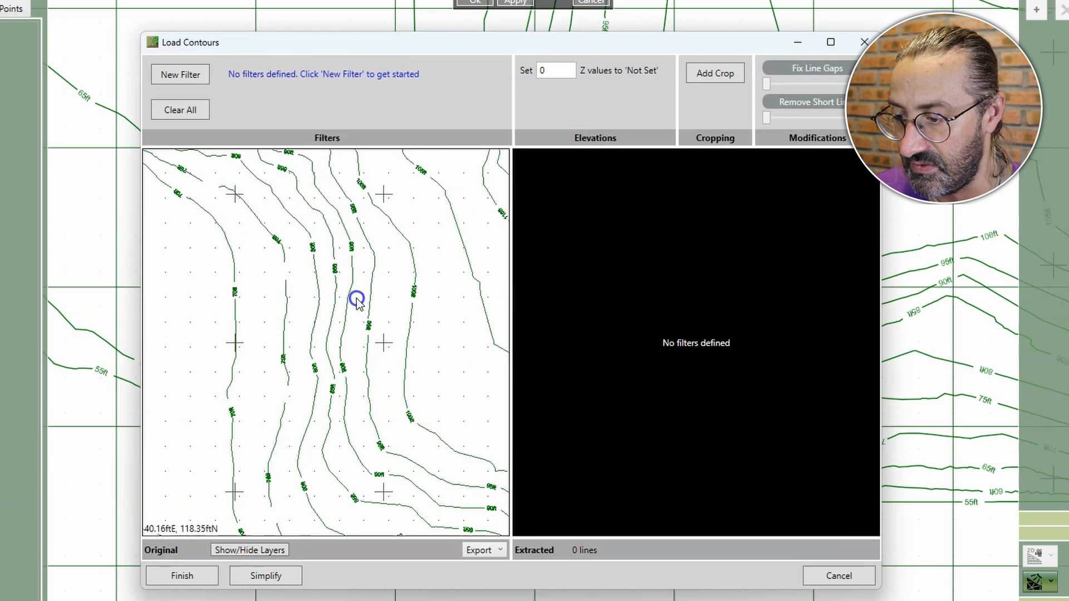
pyautogui.scroll(4, 320, 305)
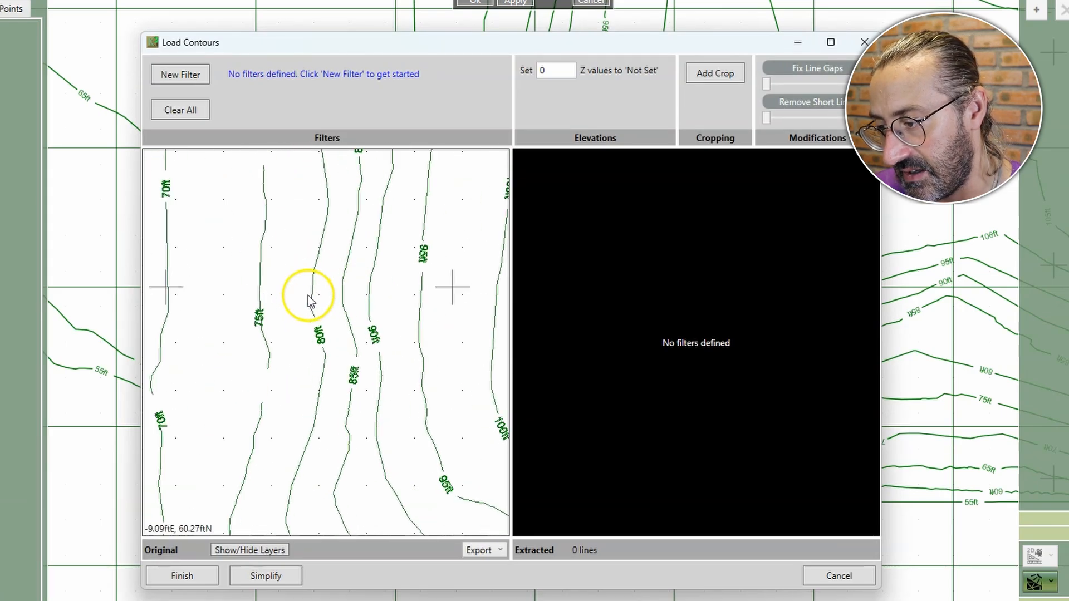
pyautogui.click(181, 76)
pyautogui.scroll(5, 262, 234)
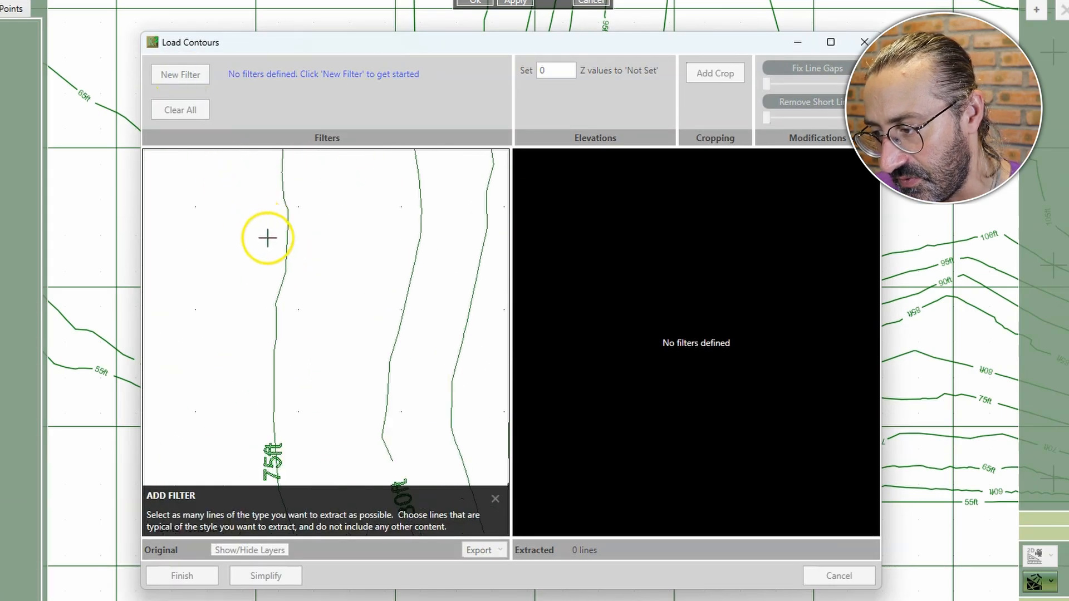
pyautogui.click(302, 298)
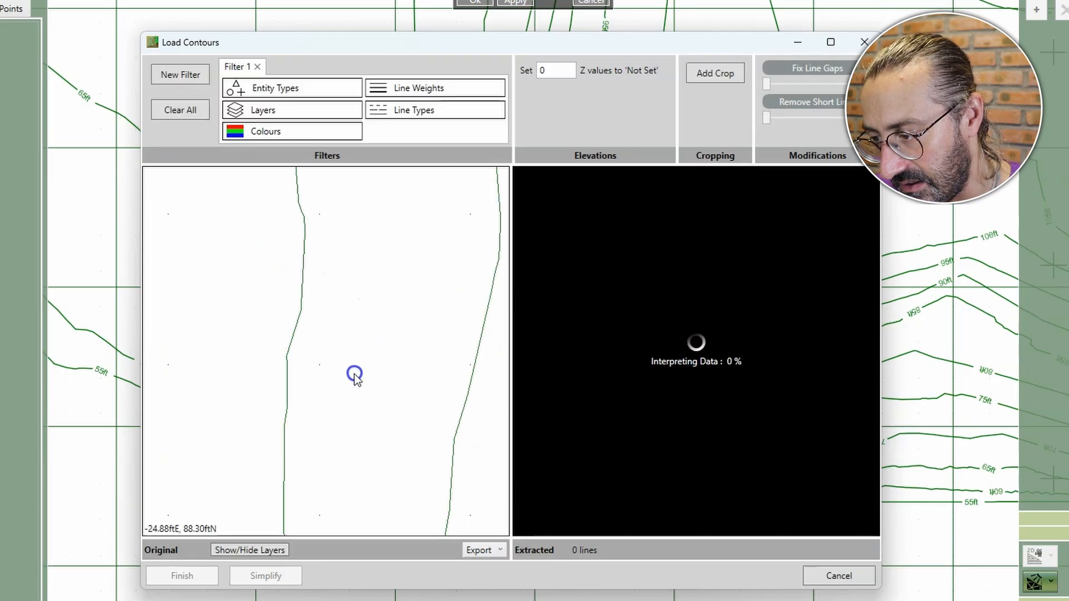
pyautogui.scroll(-6, 356, 375)
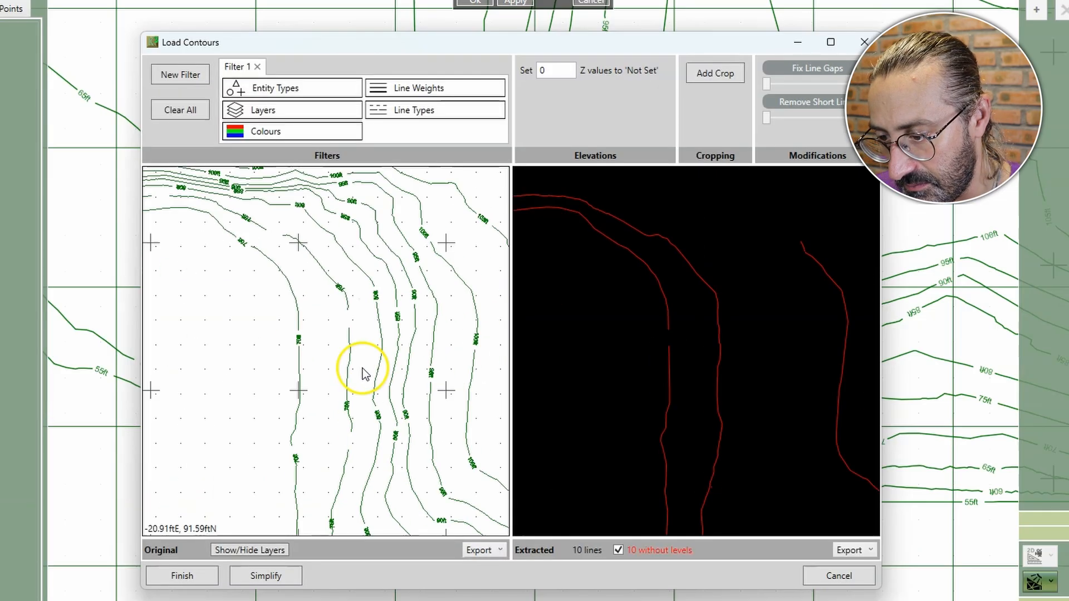
pyautogui.scroll(4, 358, 368)
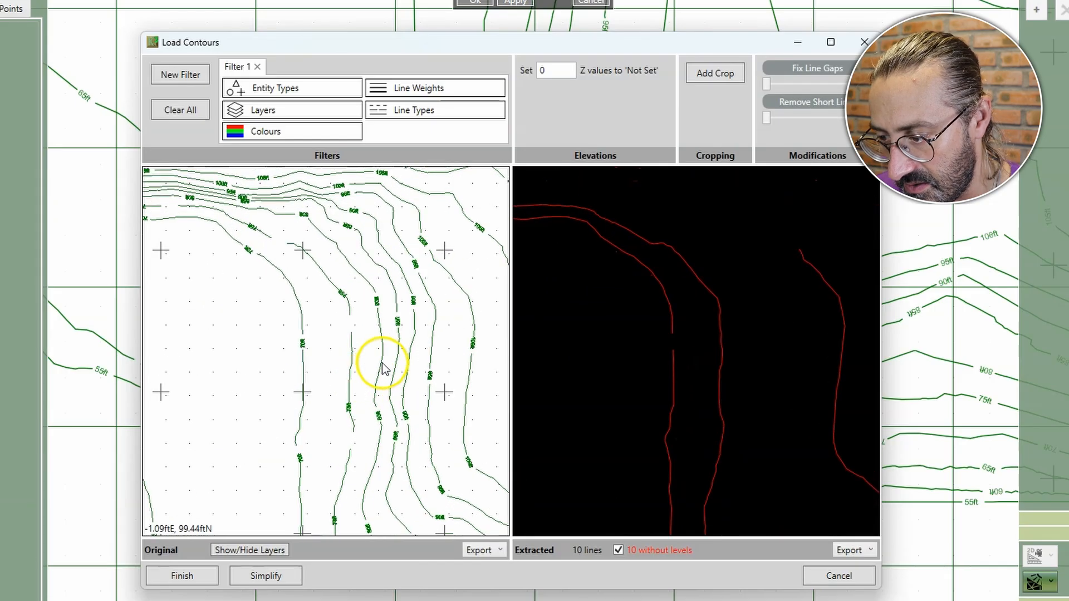
# Add a second contour filter by selecting only the contour line beside the 80ft label
pyautogui.click(180, 74)
pyautogui.scroll(4, 412, 239)
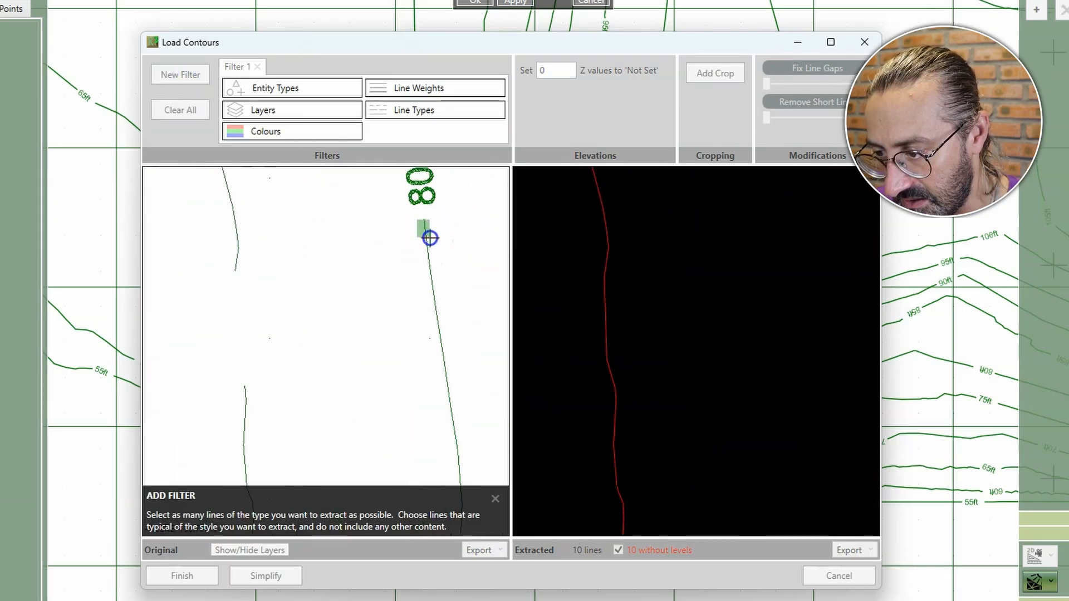
pyautogui.click(377, 340)
pyautogui.scroll(-5, 375, 339)
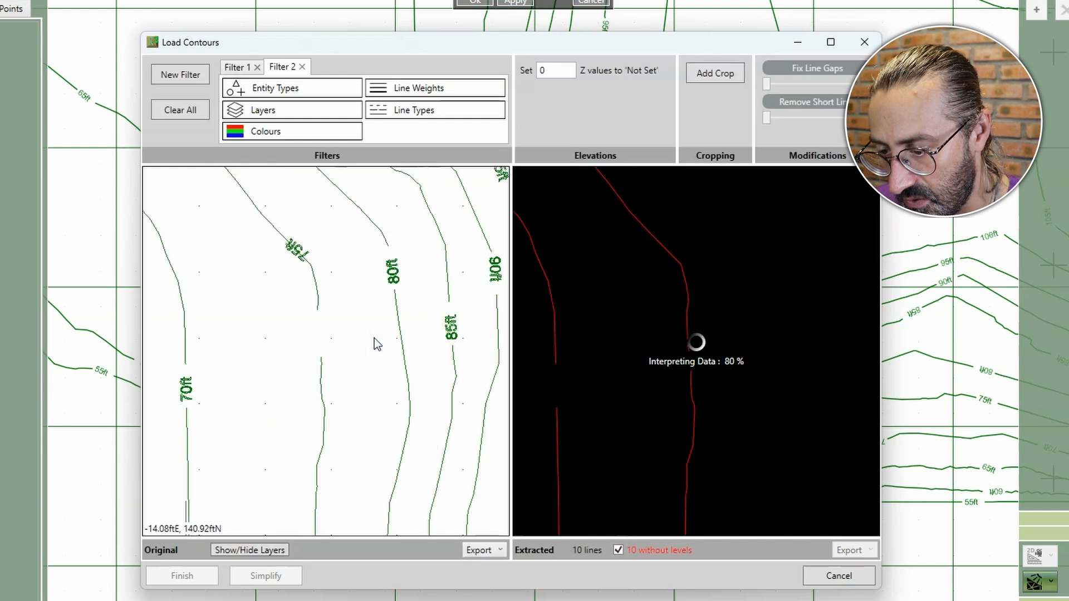
# Compare the extracted contour lines with the original plan, looking for breaks where the labels interrupt them
pyautogui.moveTo(364, 340); pyautogui.dragTo(298, 320)
pyautogui.scroll(-6, 803, 322)
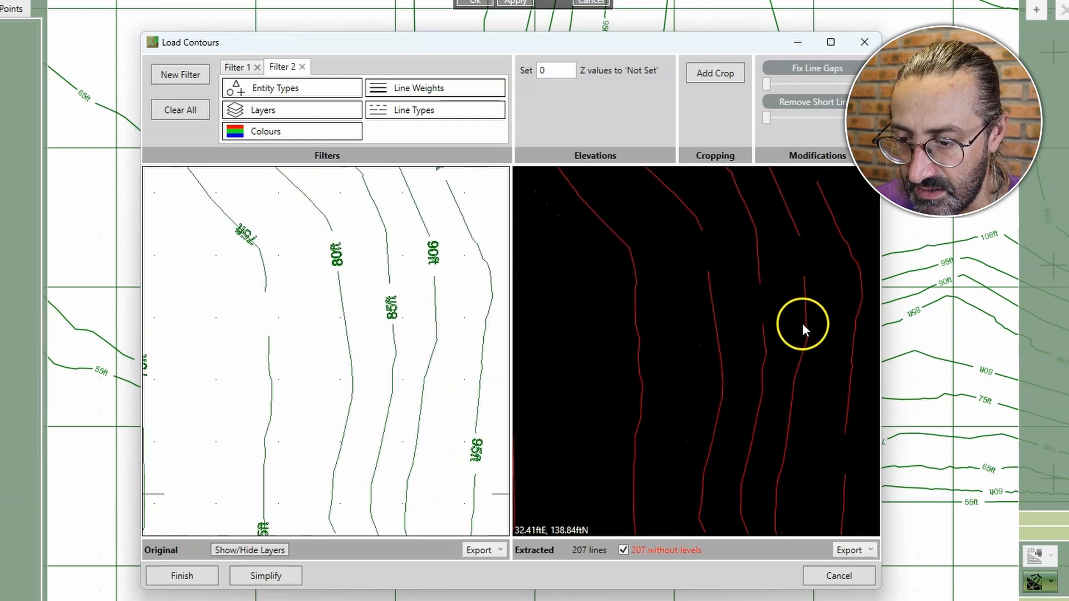
pyautogui.scroll(-5, 759, 309)
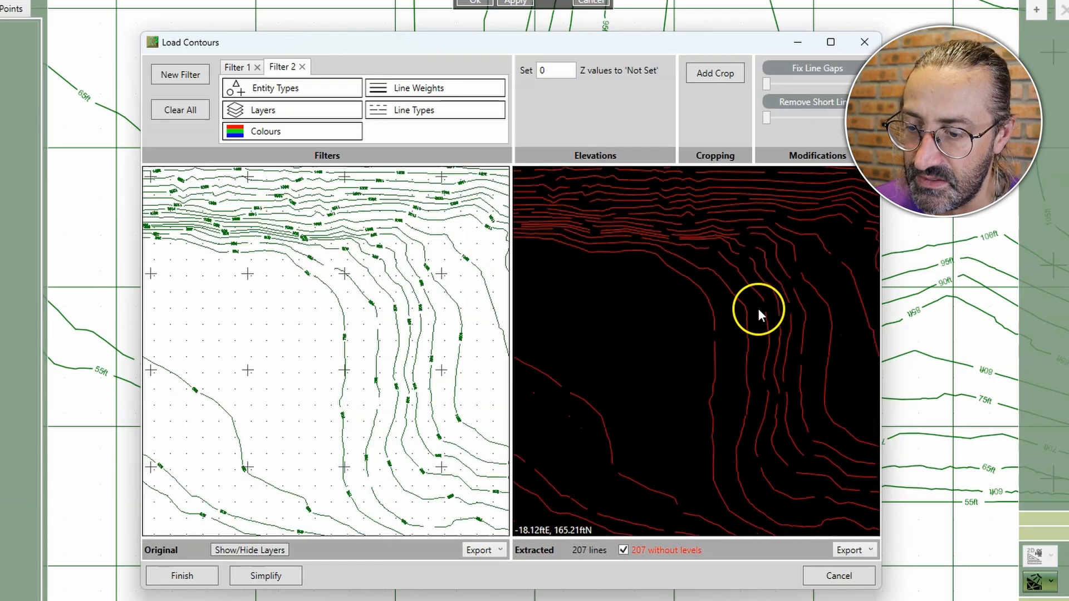
pyautogui.moveTo(746, 325); pyautogui.dragTo(723, 353)
pyautogui.scroll(-2, 726, 342)
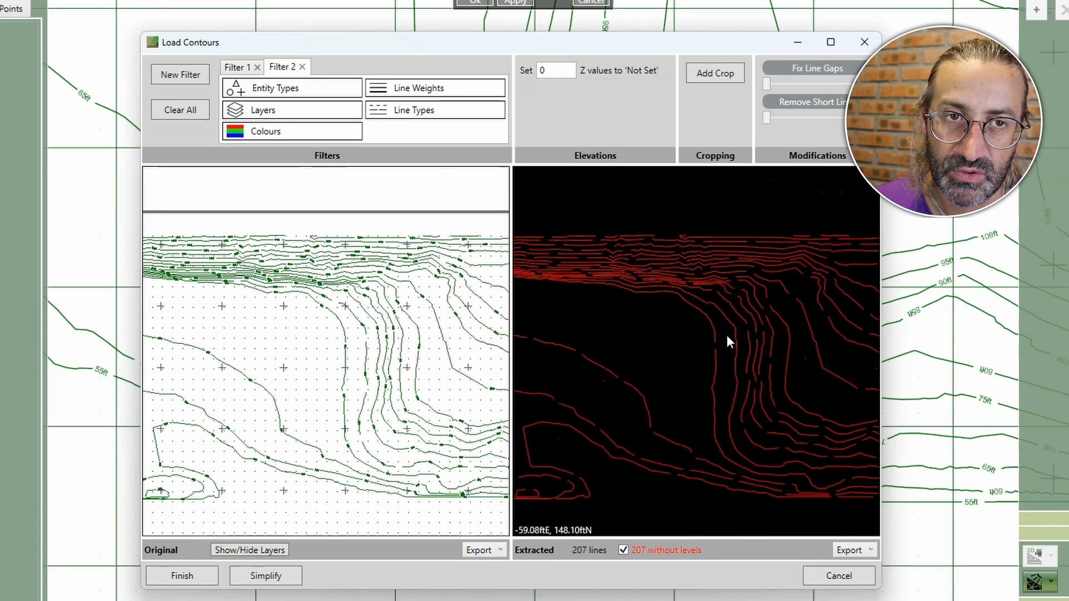
pyautogui.scroll(-1, 726, 335)
pyautogui.moveTo(749, 341); pyautogui.dragTo(656, 361)
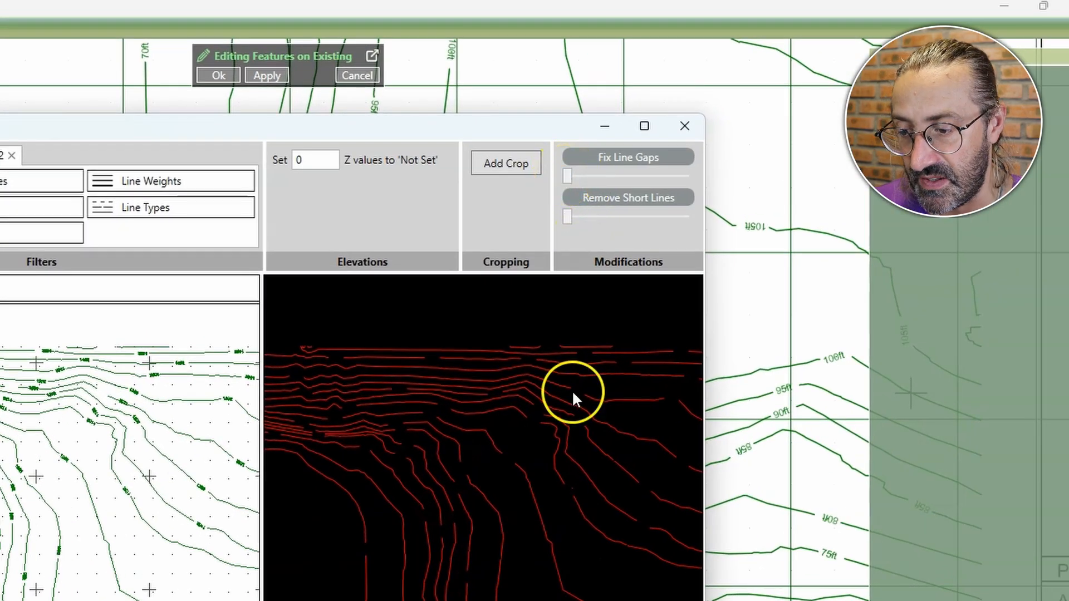
pyautogui.scroll(2, 572, 390)
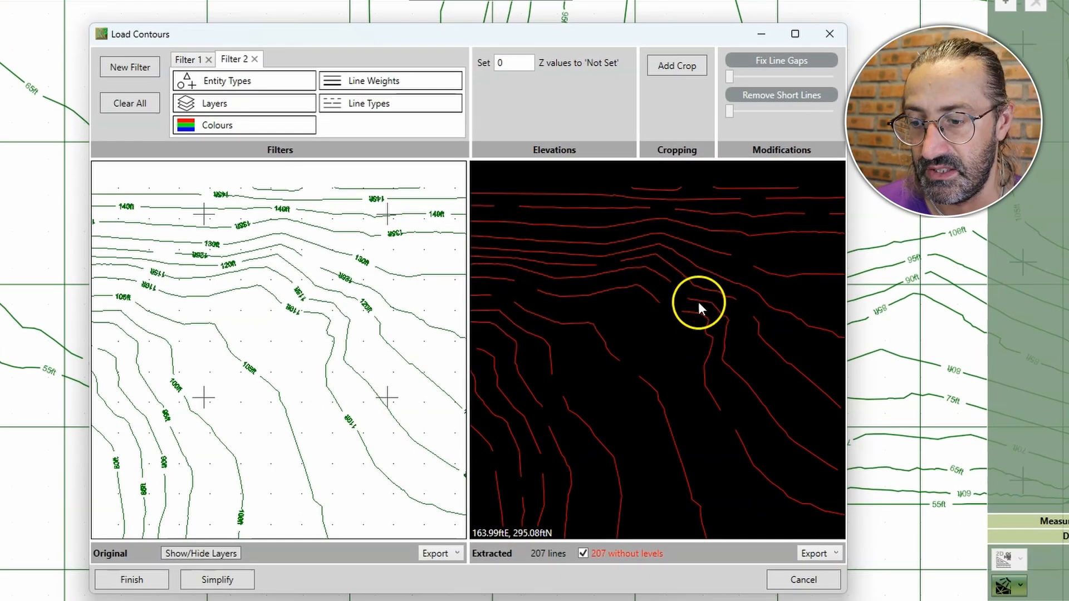
# Raise Fix Line Gaps in stages to about 40 percent of its range, inspecting the extracted contours between adjustments
pyautogui.moveTo(730, 76); pyautogui.dragTo(748, 76)
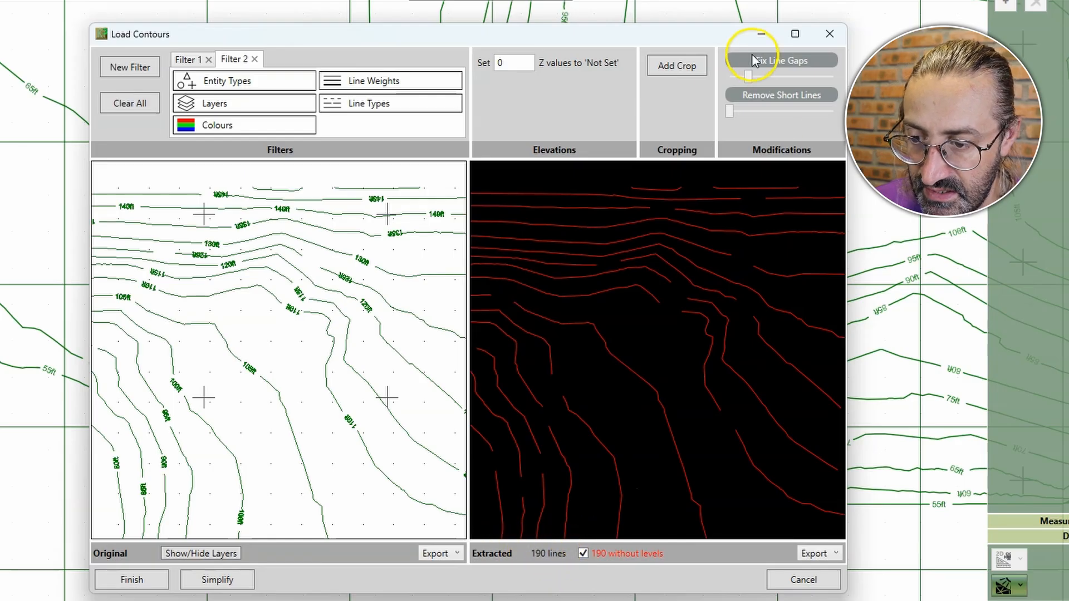
pyautogui.scroll(-7, 711, 297)
pyautogui.moveTo(685, 368); pyautogui.dragTo(671, 226)
pyautogui.scroll(-4, 671, 232)
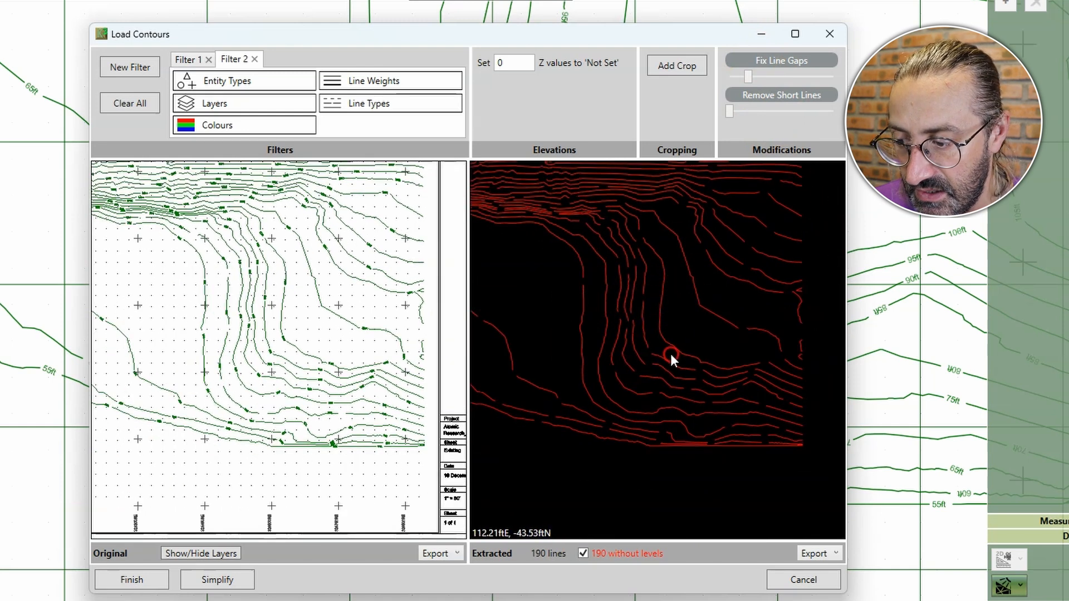
pyautogui.scroll(3, 672, 358)
pyautogui.moveTo(747, 77); pyautogui.dragTo(770, 77)
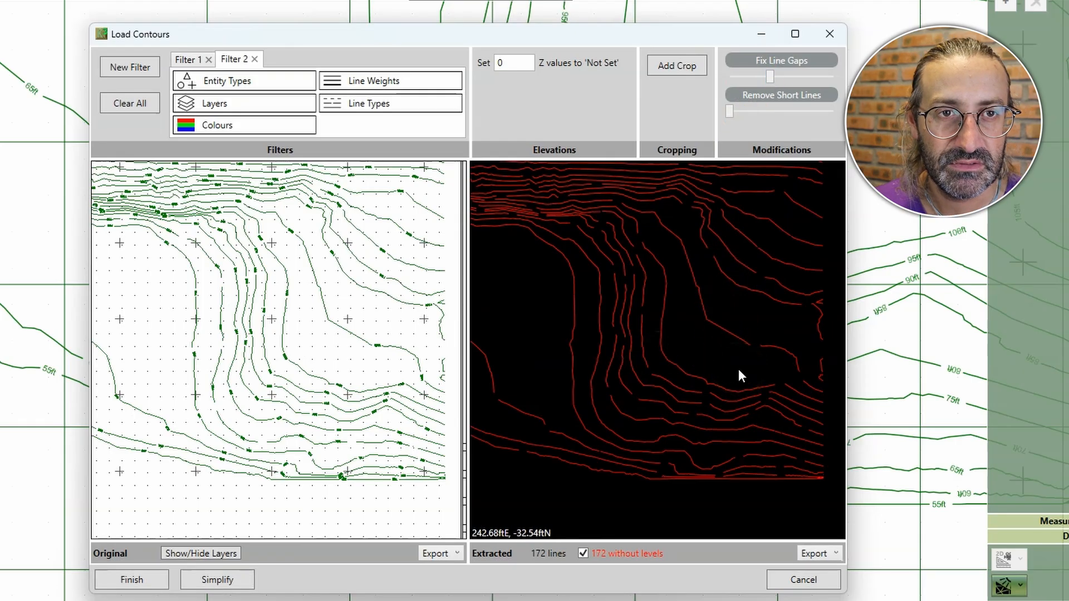
# Raise Fix Line Gaps to about 95 percent of its range and compare the extracted contours with the original at the labels
pyautogui.click(794, 78)
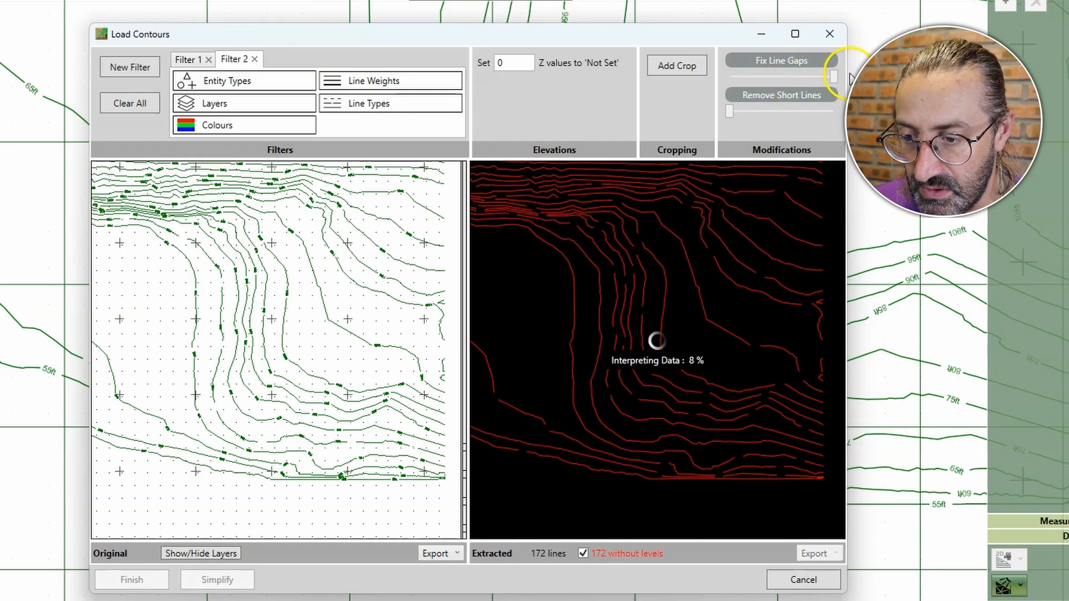
pyautogui.moveTo(831, 78); pyautogui.dragTo(827, 78)
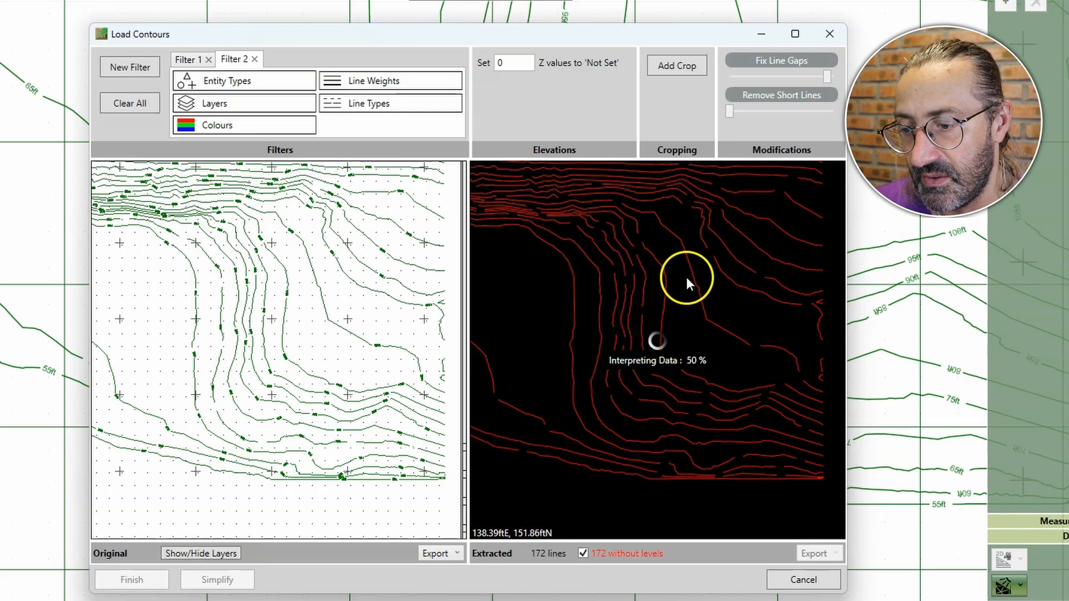
pyautogui.scroll(4, 666, 388)
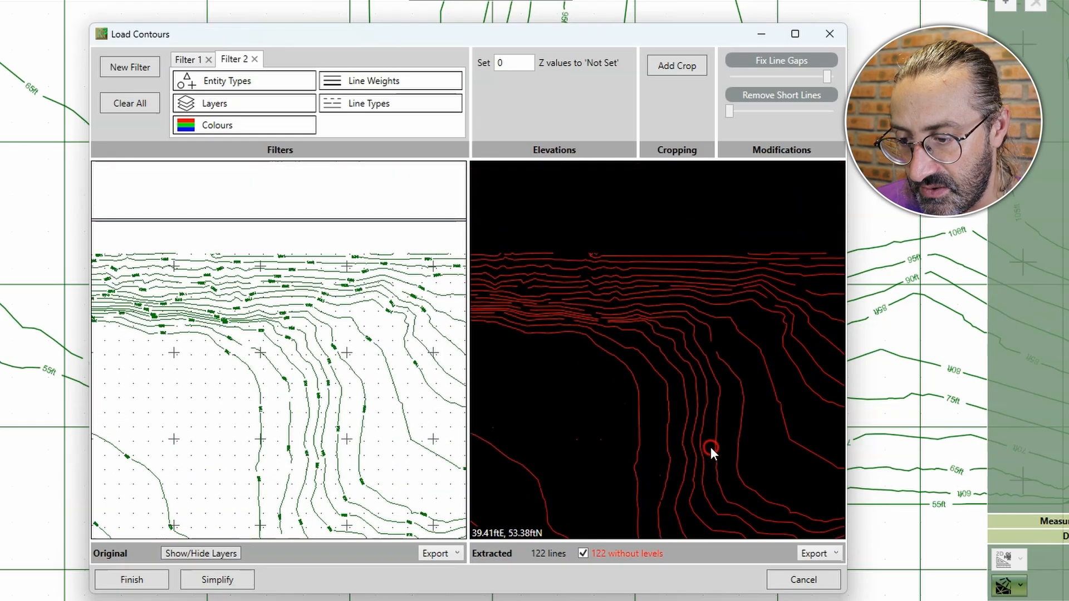
pyautogui.scroll(5, 625, 348)
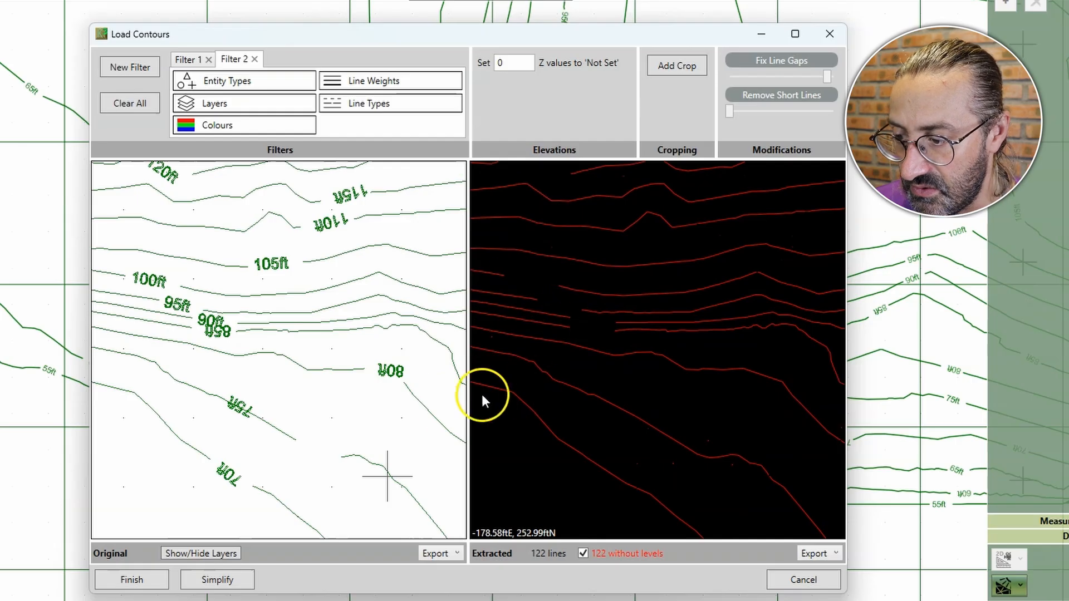
# Finish the contour extraction and accept the line reduction with a tolerance of 4.7in
pyautogui.click(134, 580)
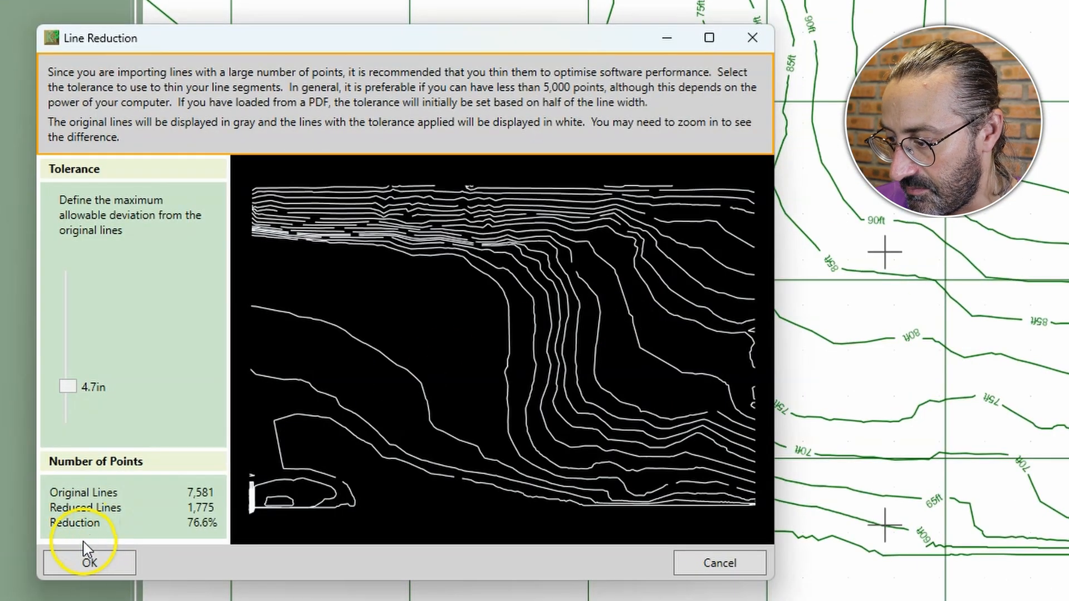
pyautogui.click(90, 561)
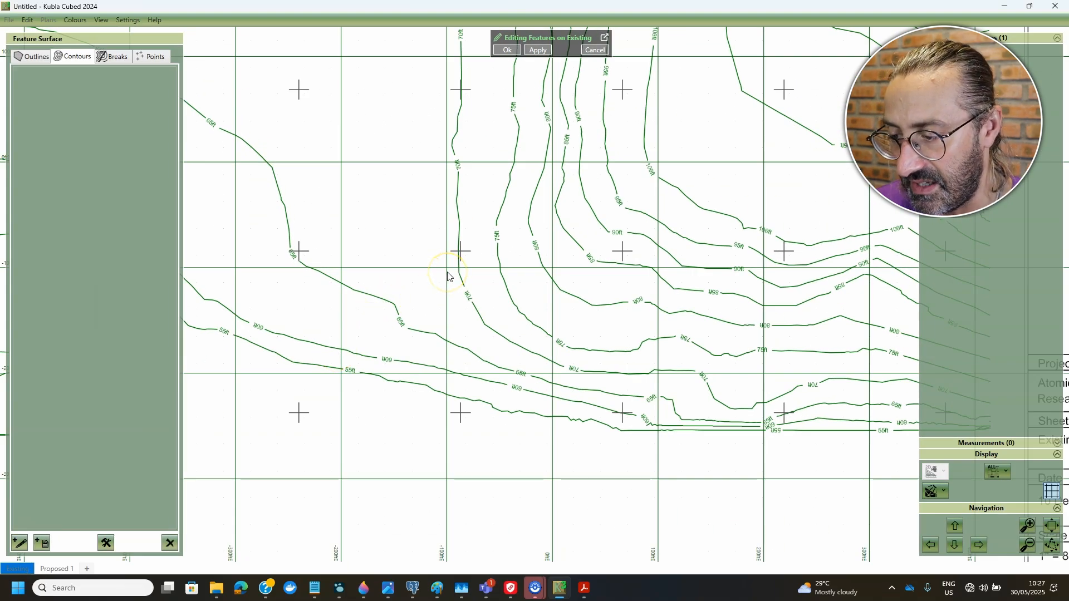
# Join the two broken pieces of the looping 55ft contour in the plan's southwest corner with the Join tool
pyautogui.moveTo(534, 286); pyautogui.dragTo(554, 248)
pyautogui.scroll(2, 555, 248)
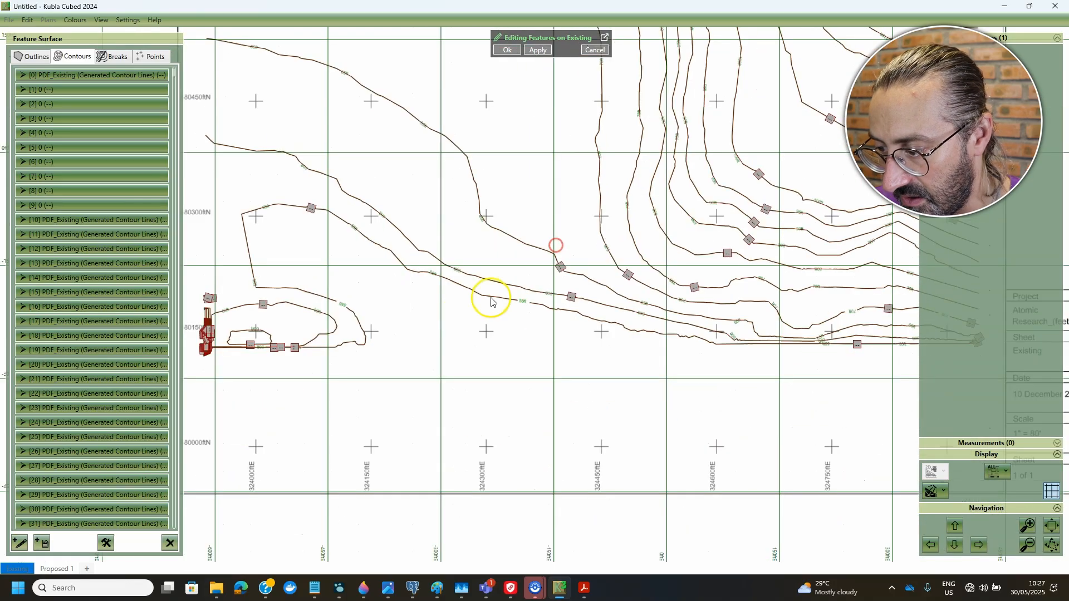
pyautogui.scroll(1, 276, 293)
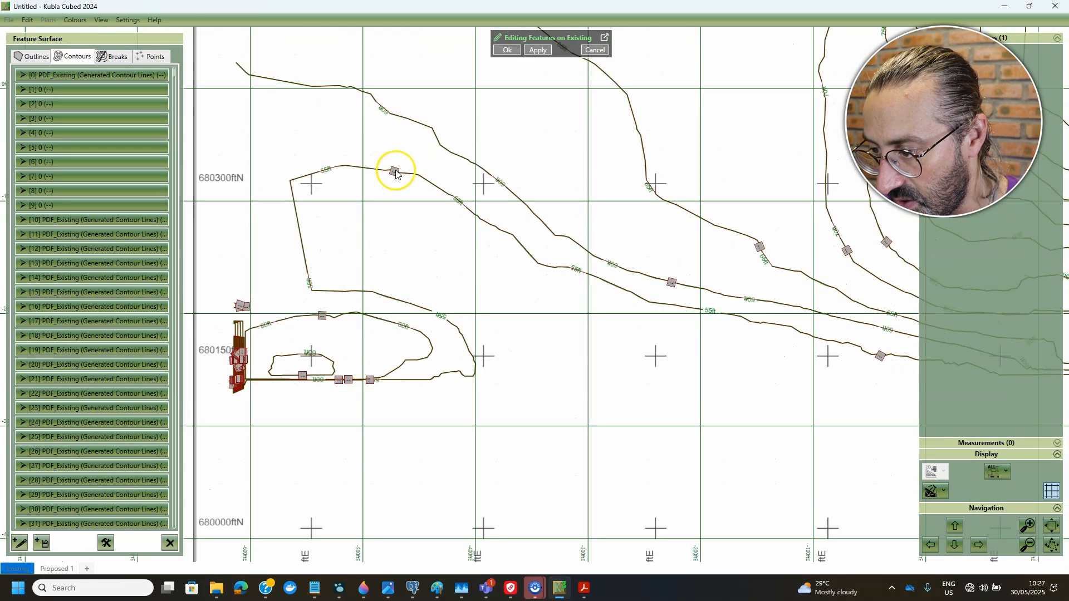
pyautogui.click(395, 170)
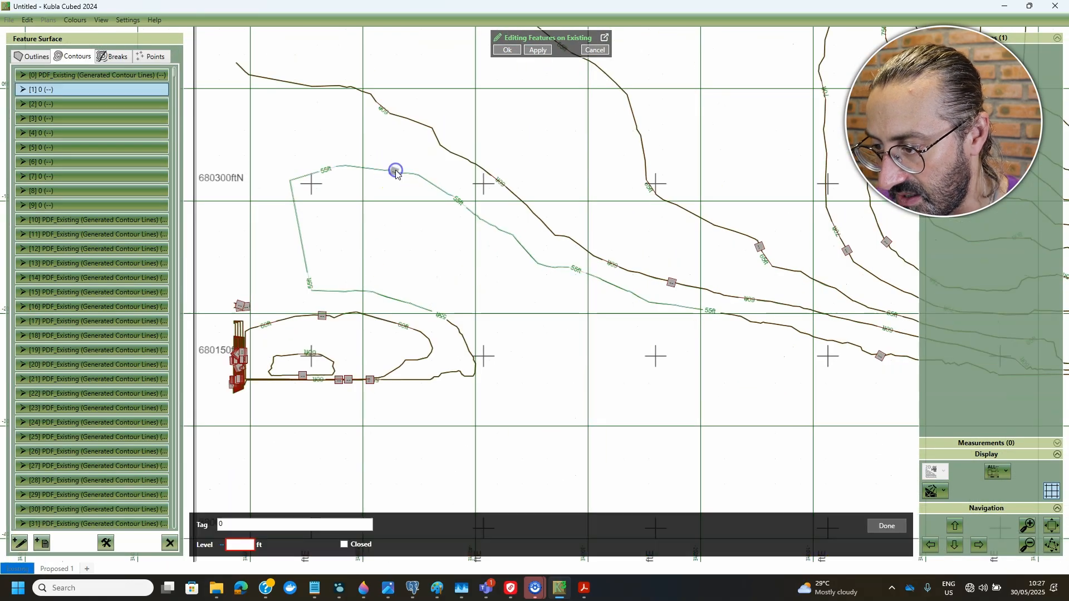
pyautogui.click(461, 332)
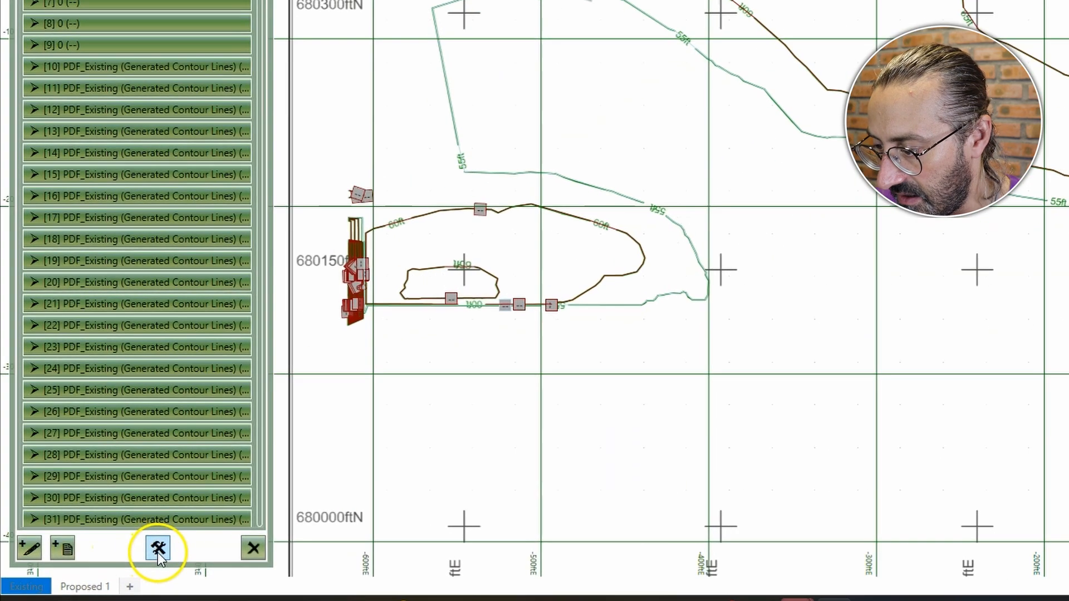
pyautogui.click(106, 544)
pyautogui.click(189, 334)
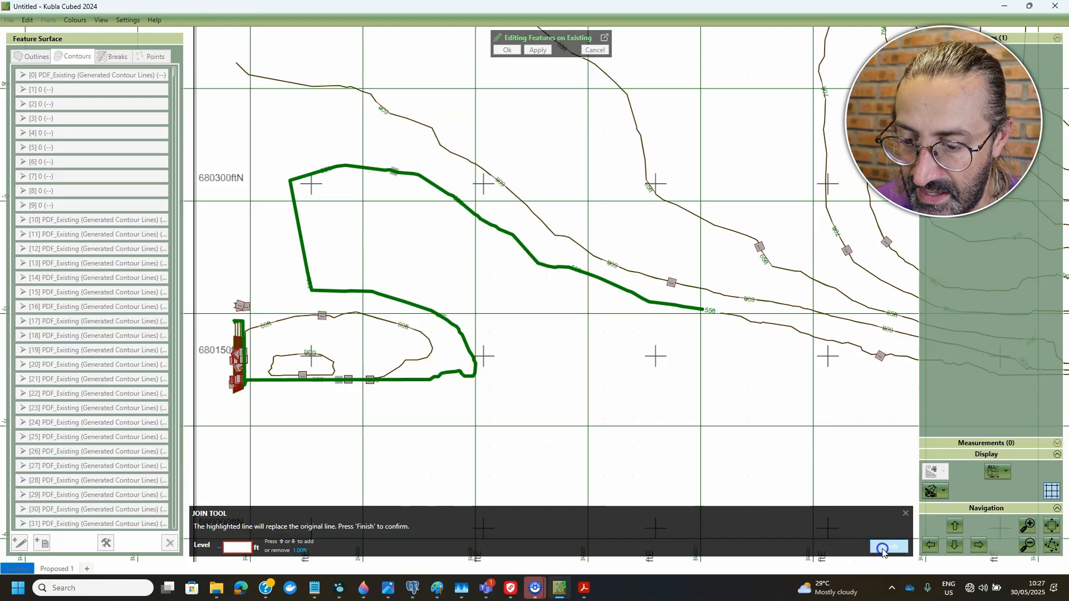
pyautogui.click(883, 551)
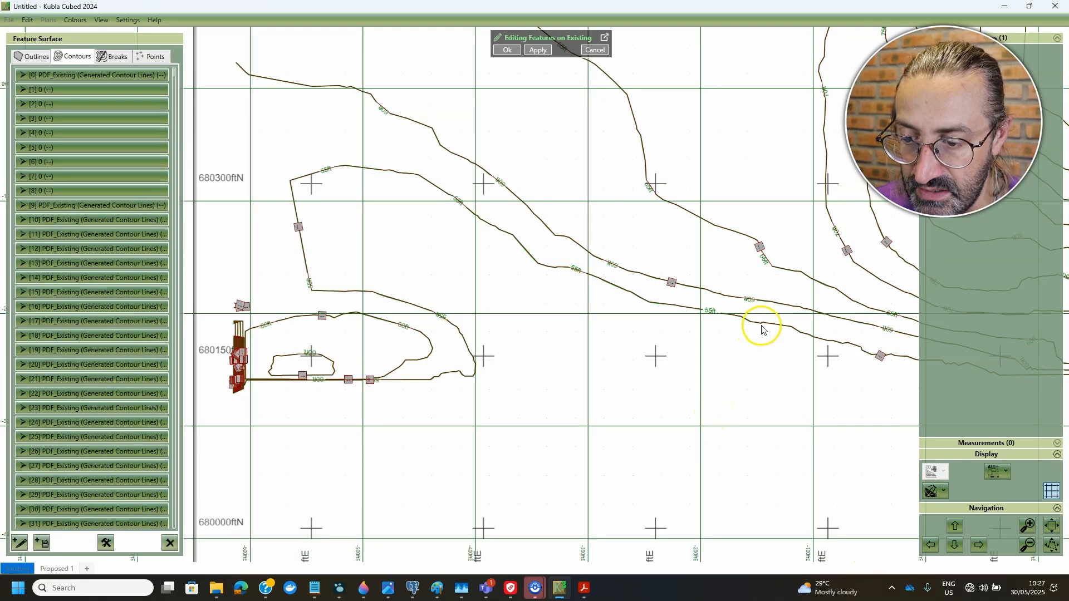
# Select the two broken pieces of the 70ft contour in the southeast and join them with the Join tool
pyautogui.moveTo(630, 296); pyautogui.dragTo(321, 357)
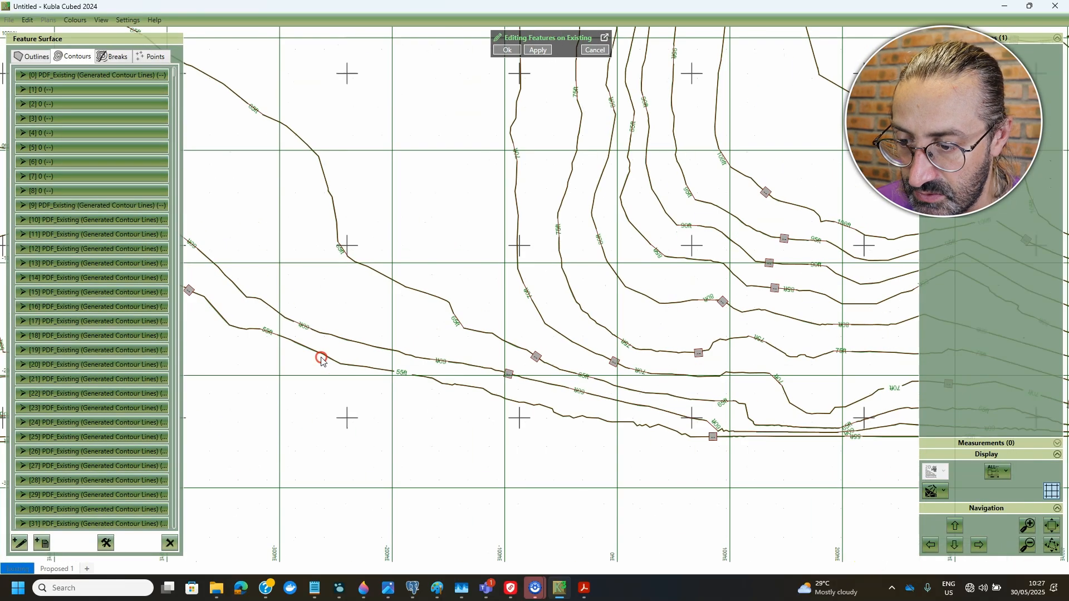
pyautogui.scroll(-4, 426, 341)
pyautogui.moveTo(530, 327); pyautogui.dragTo(414, 367, button='middle')
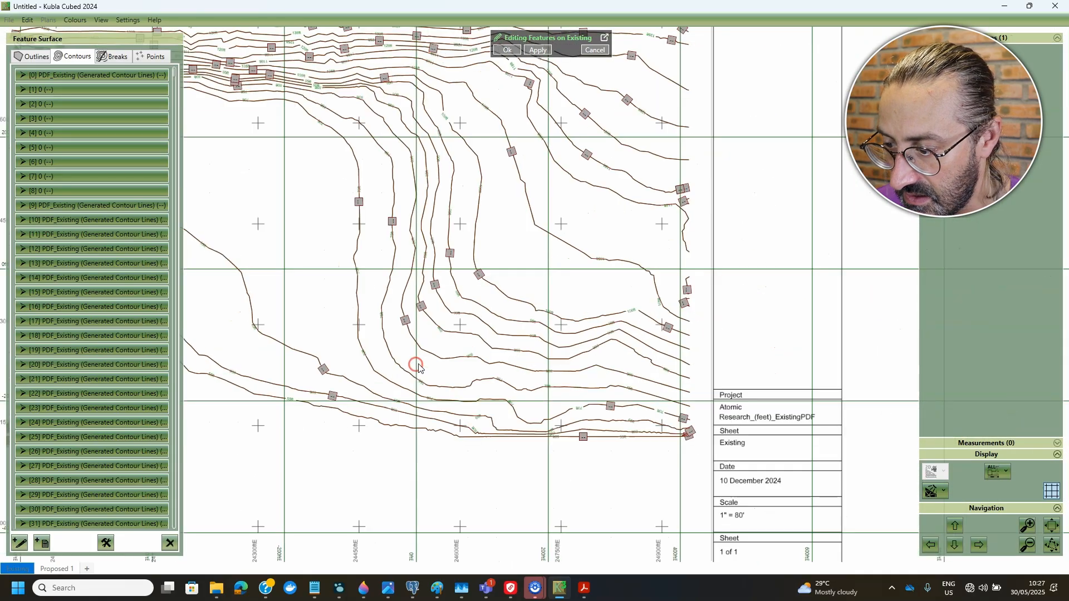
pyautogui.scroll(1, 415, 365)
pyautogui.click(559, 432)
pyautogui.click(640, 415)
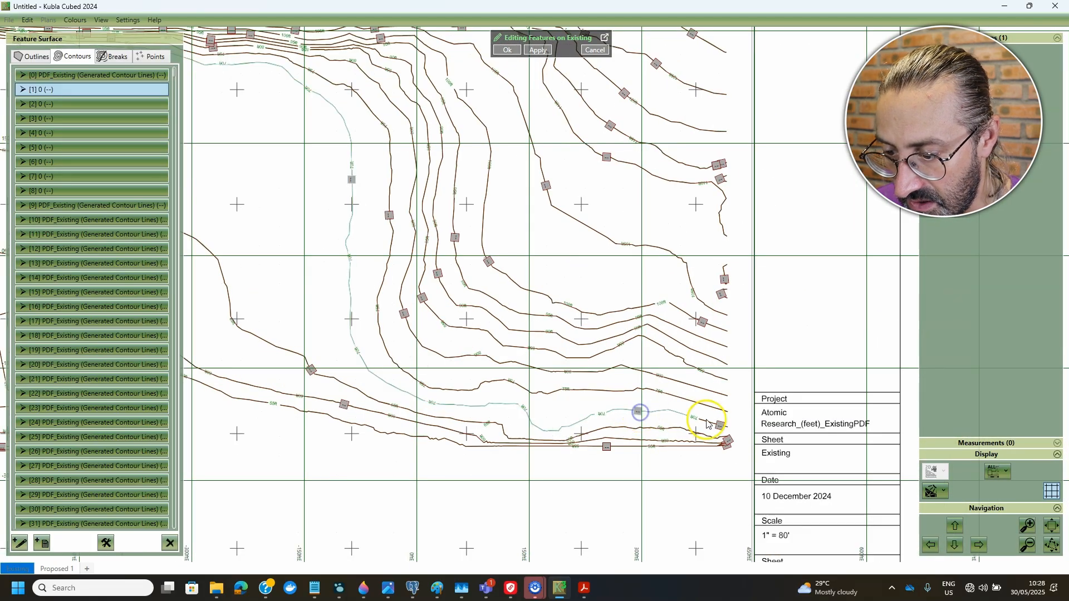
pyautogui.click(115, 539)
pyautogui.click(228, 407)
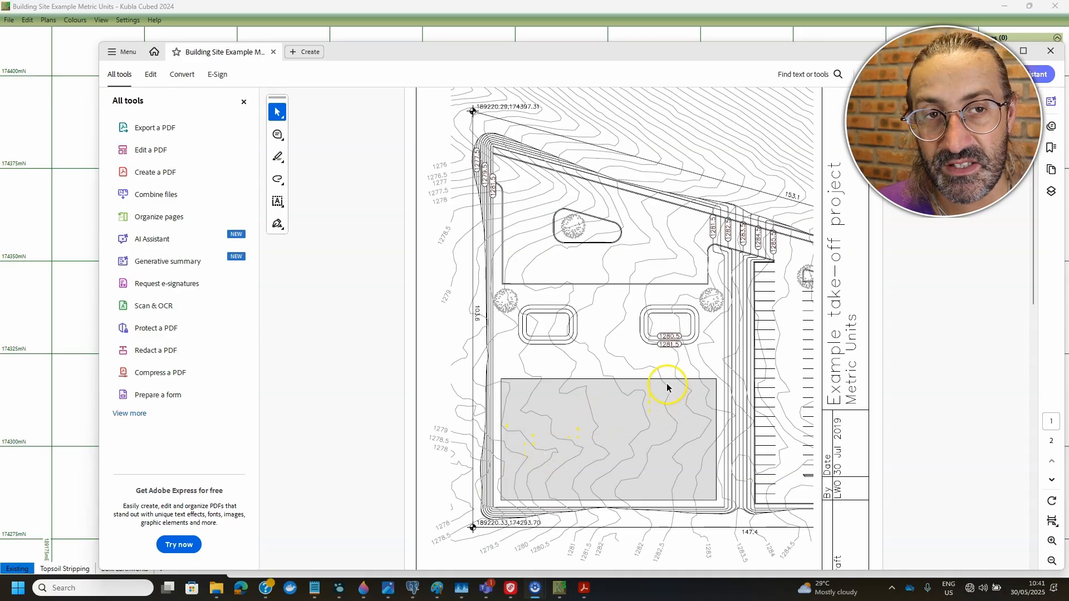
# Review both pages of the Building Site Example PDF to see how the site is split across the two sheets
pyautogui.scroll(-10, 671, 308)
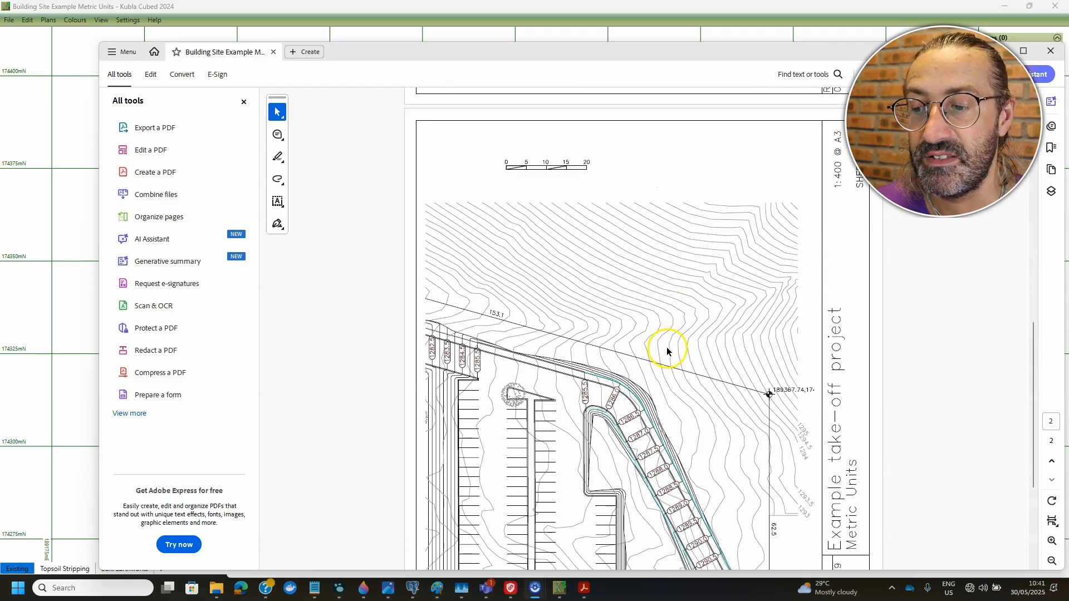
pyautogui.scroll(-5, 668, 349)
pyautogui.scroll(-2, 667, 356)
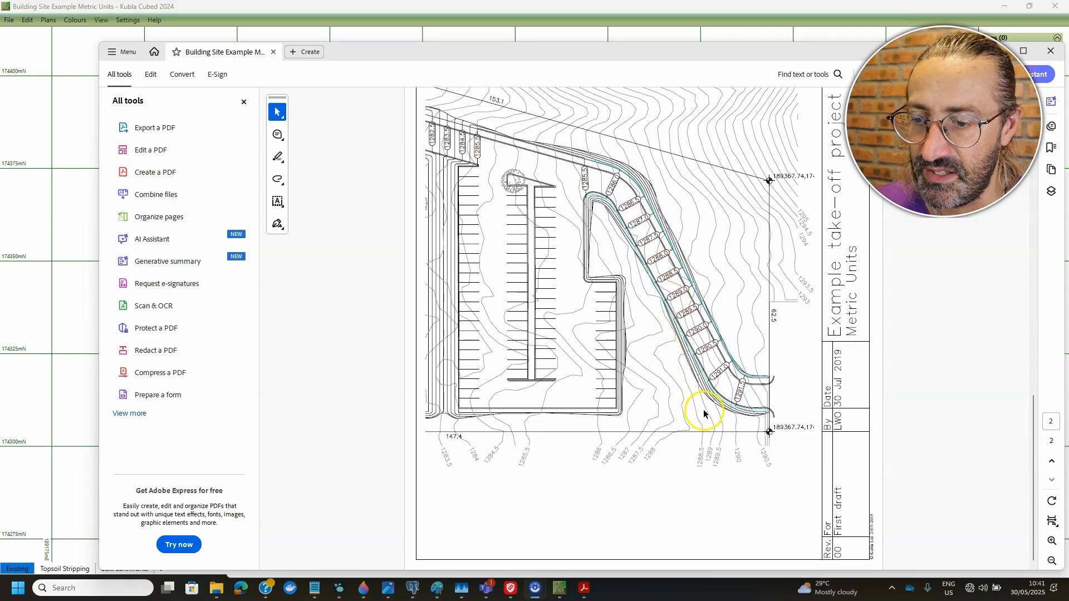
# Switch to Kubla Cubed and examine how the two plan pages line up across the building site
pyautogui.click(58, 178)
pyautogui.scroll(5, 617, 254)
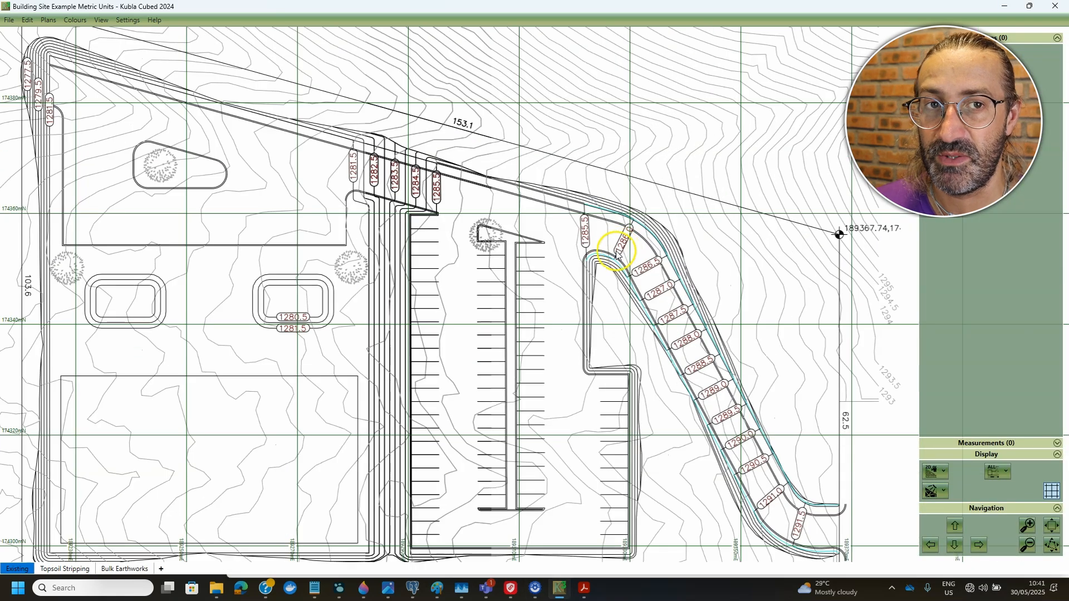
pyautogui.scroll(1, 617, 255)
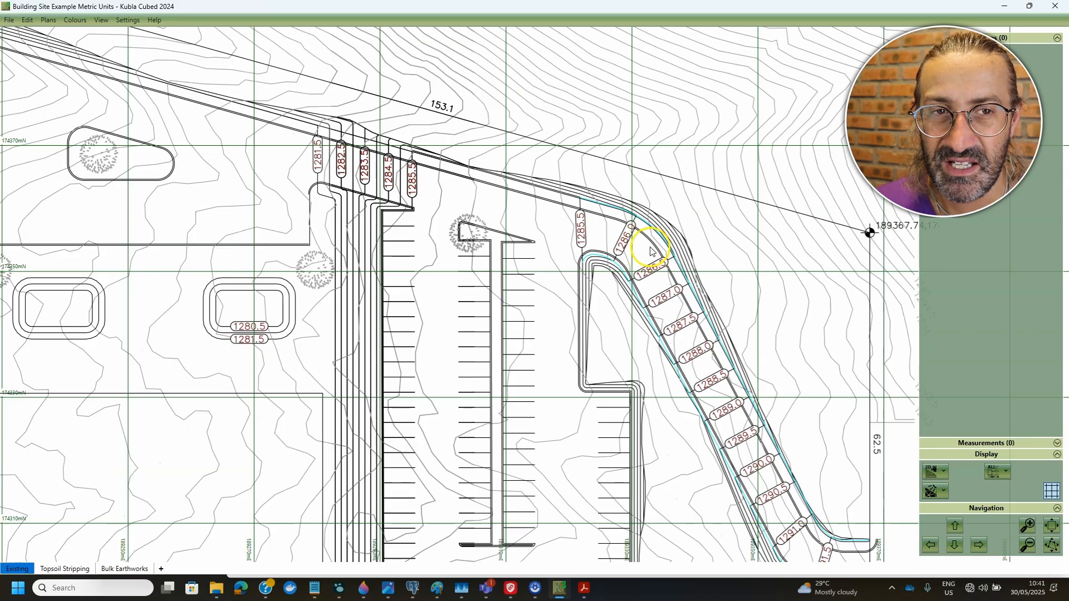
pyautogui.scroll(-2, 663, 257)
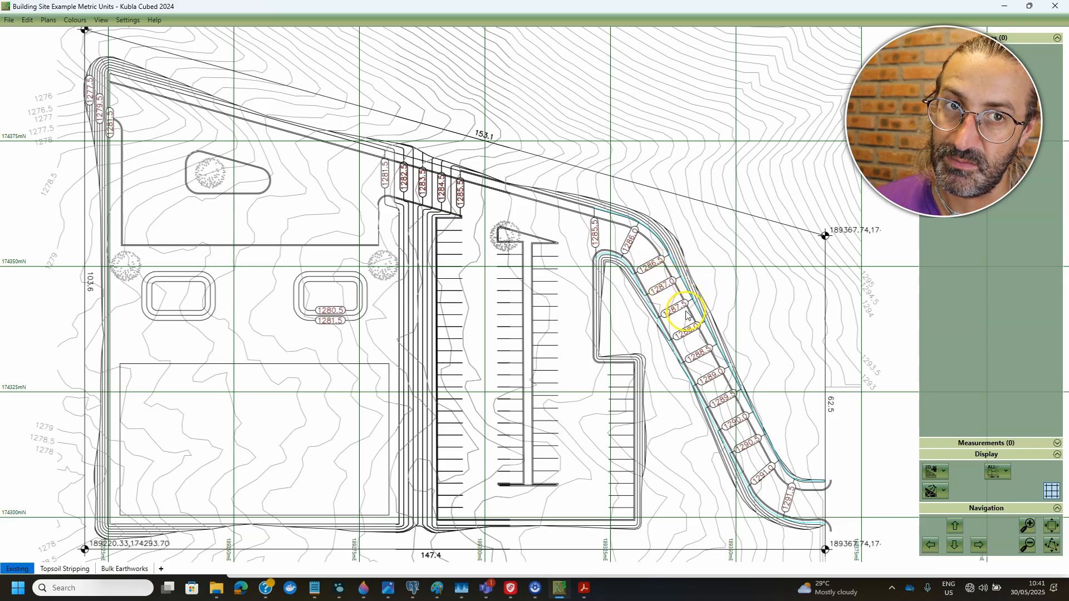
pyautogui.scroll(1, 666, 219)
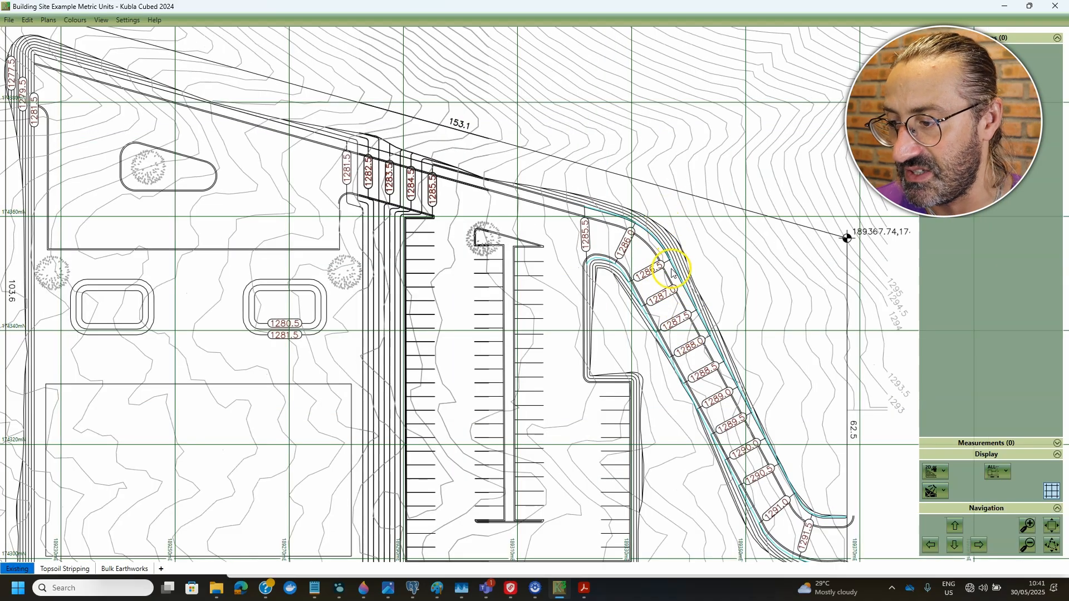
pyautogui.scroll(-1, 671, 258)
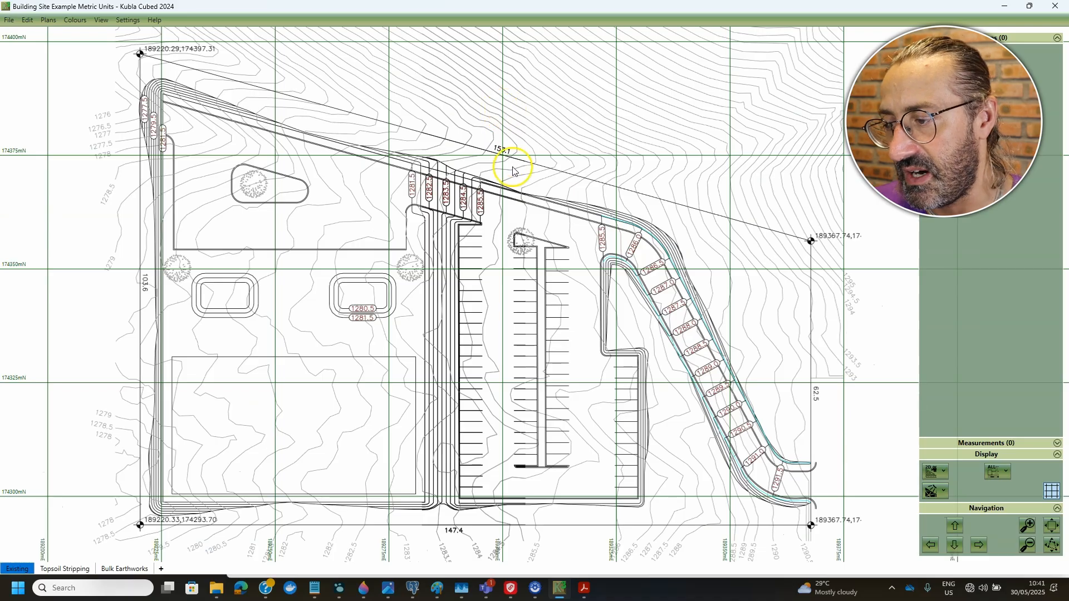
# Hide and show Page 2 and Page 1 in turn to see which part of the site each plan covers
pyautogui.moveTo(507, 113); pyautogui.dragTo(496, 214, button='middle')
pyautogui.scroll(1, 495, 212)
pyautogui.scroll(1, 495, 212)
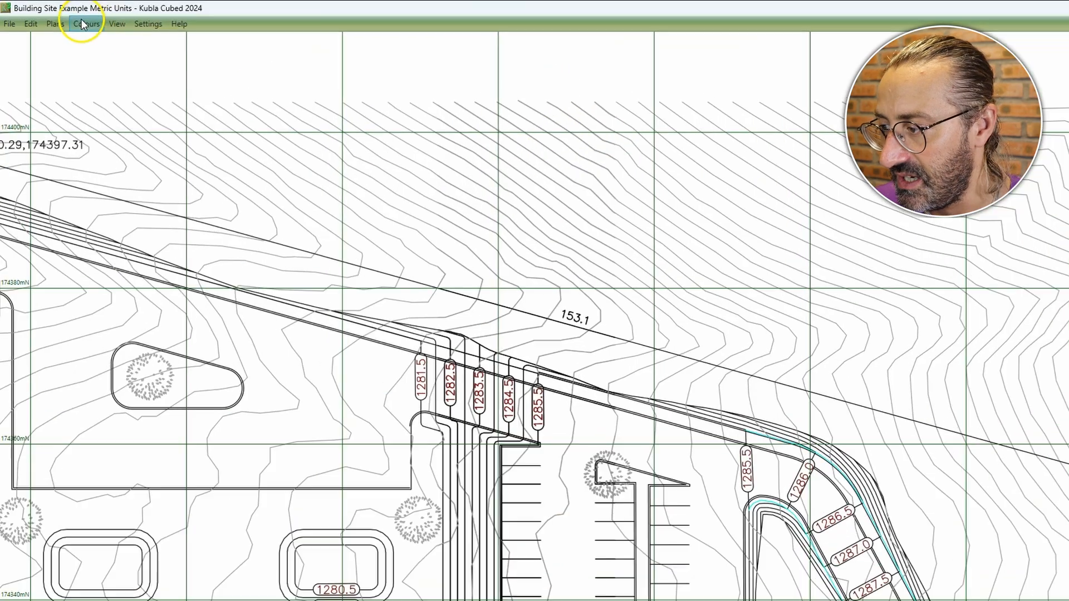
pyautogui.click(48, 20)
pyautogui.moveTo(120, 79)
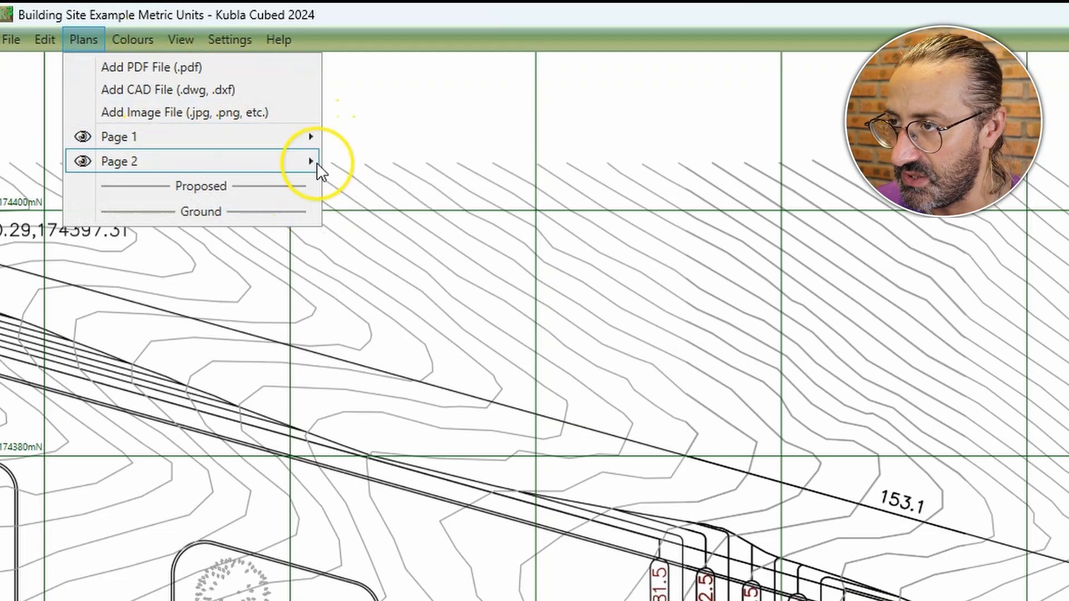
pyautogui.moveTo(318, 163)
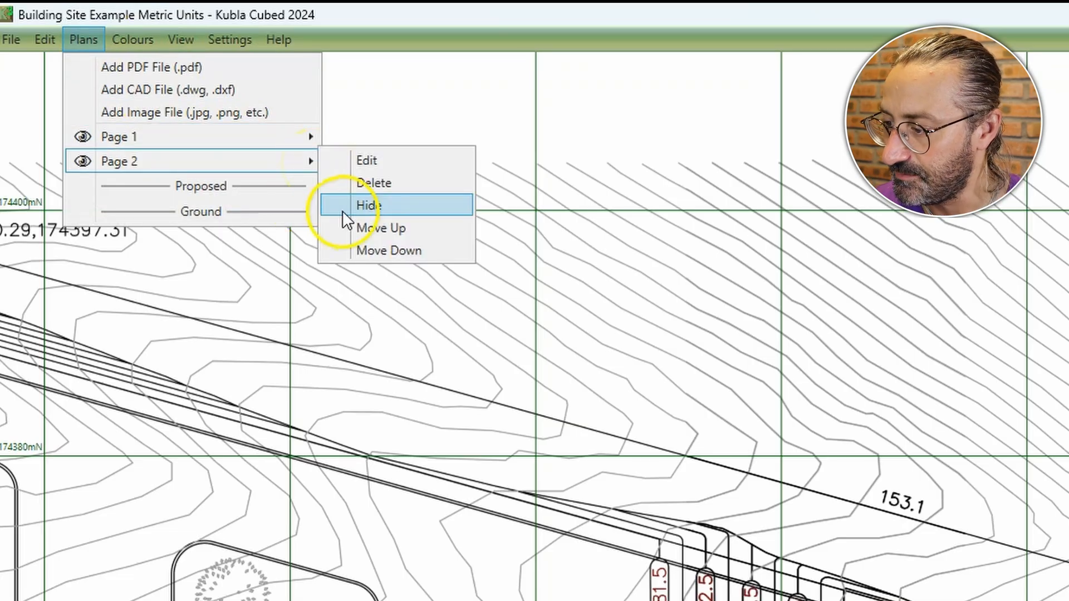
pyautogui.click(83, 163)
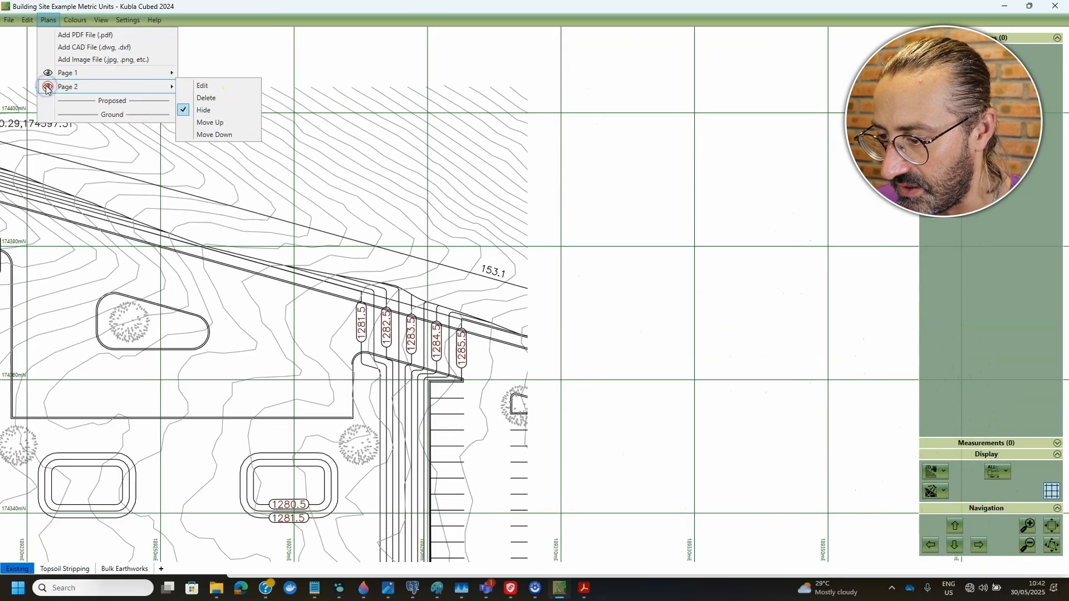
pyautogui.click(47, 88)
pyautogui.click(47, 75)
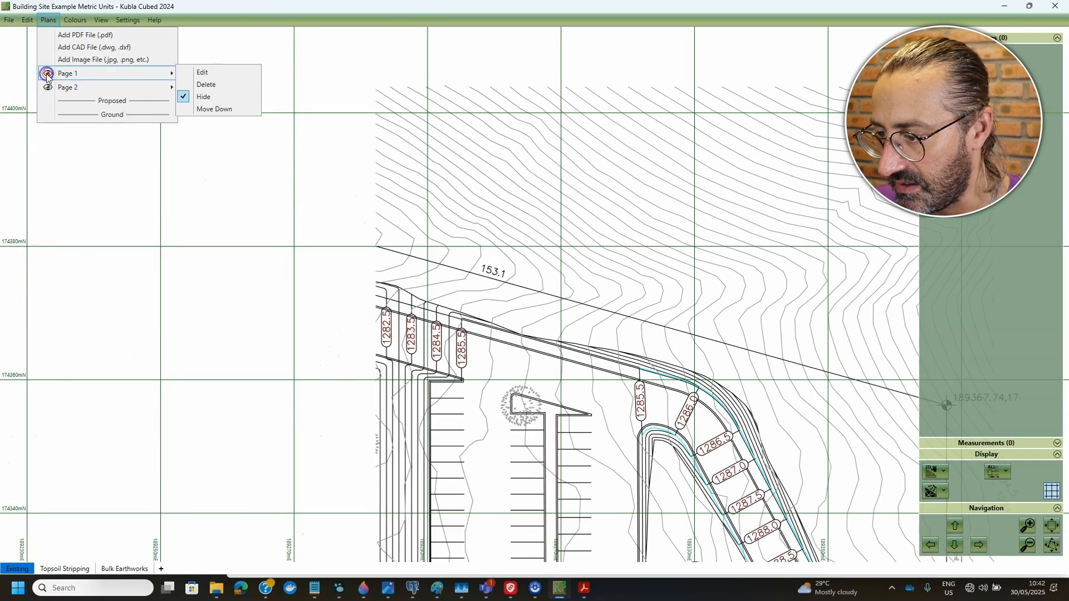
pyautogui.click(47, 76)
pyautogui.click(420, 212)
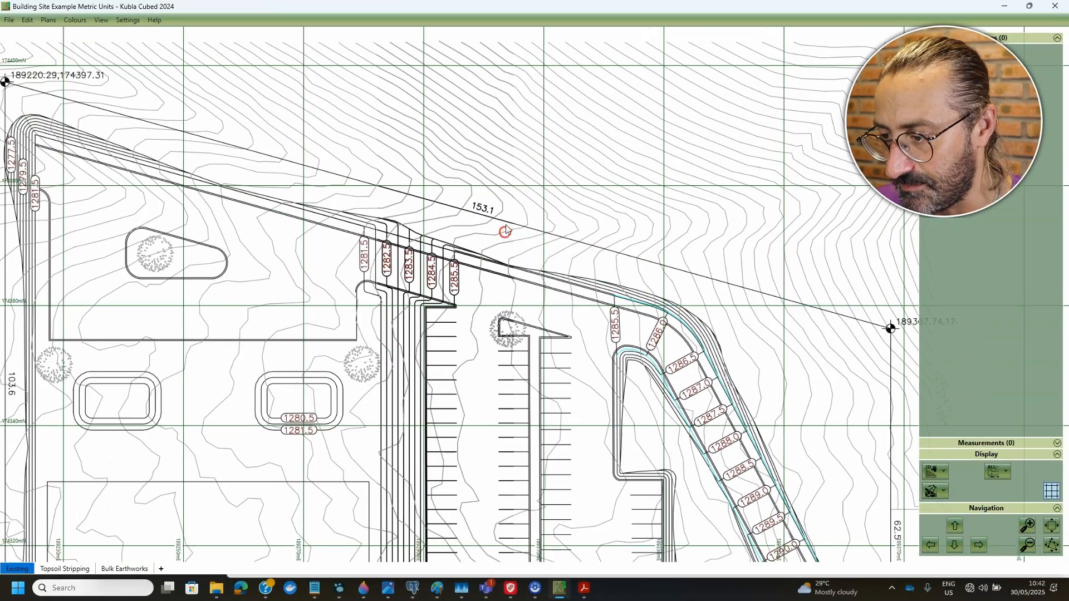
# Crop the Page 1 plan so its east edge falls at 189281.30 mE, just inside the start of Page 2
pyautogui.scroll(3, 488, 174)
pyautogui.scroll(-2, 479, 174)
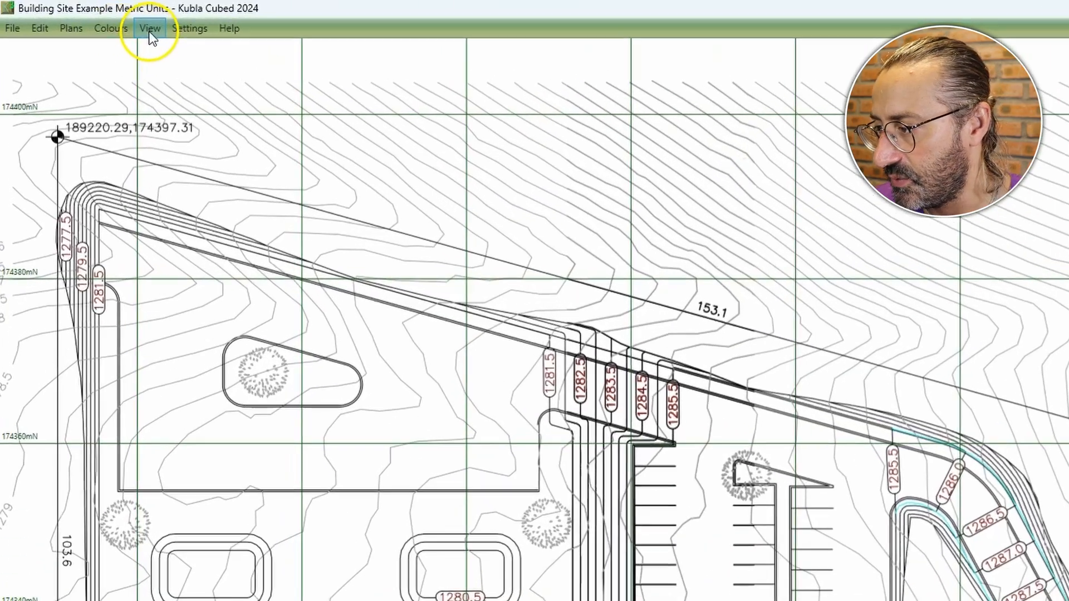
pyautogui.click(47, 20)
pyautogui.moveTo(154, 114)
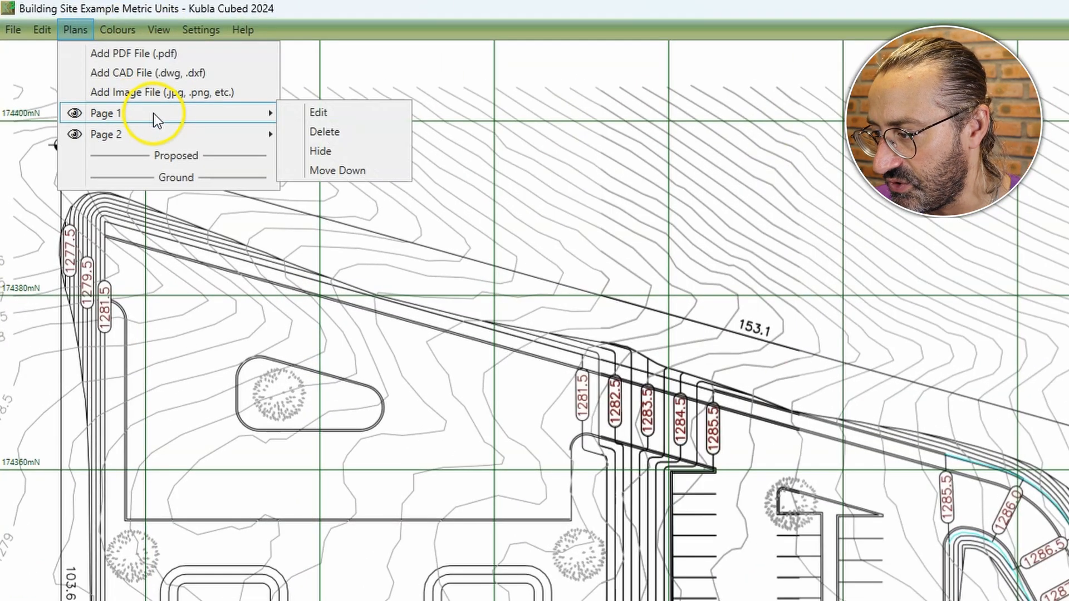
pyautogui.click(327, 117)
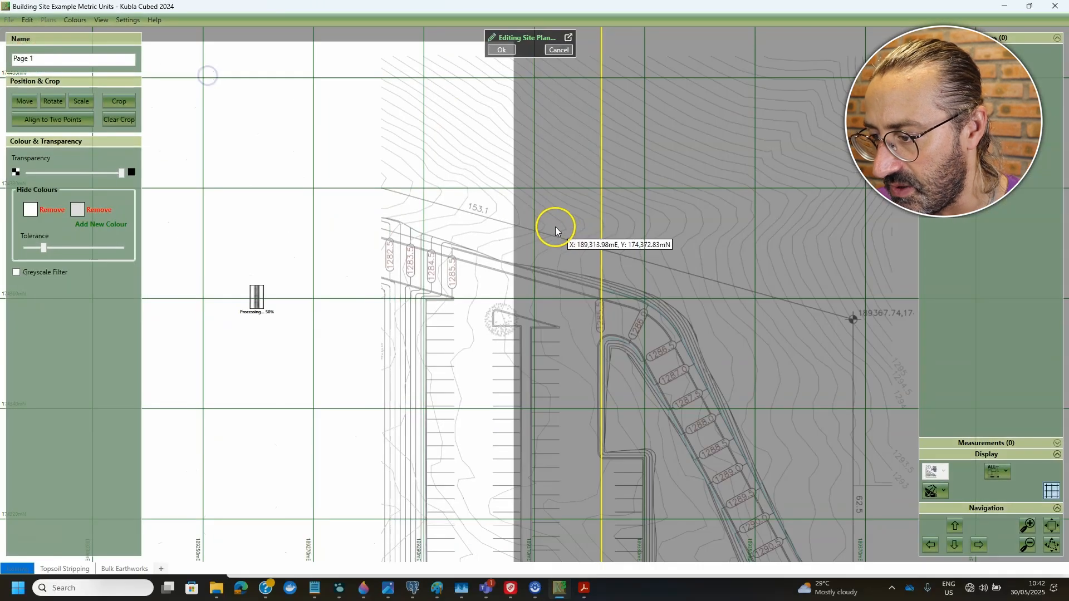
pyautogui.click(119, 102)
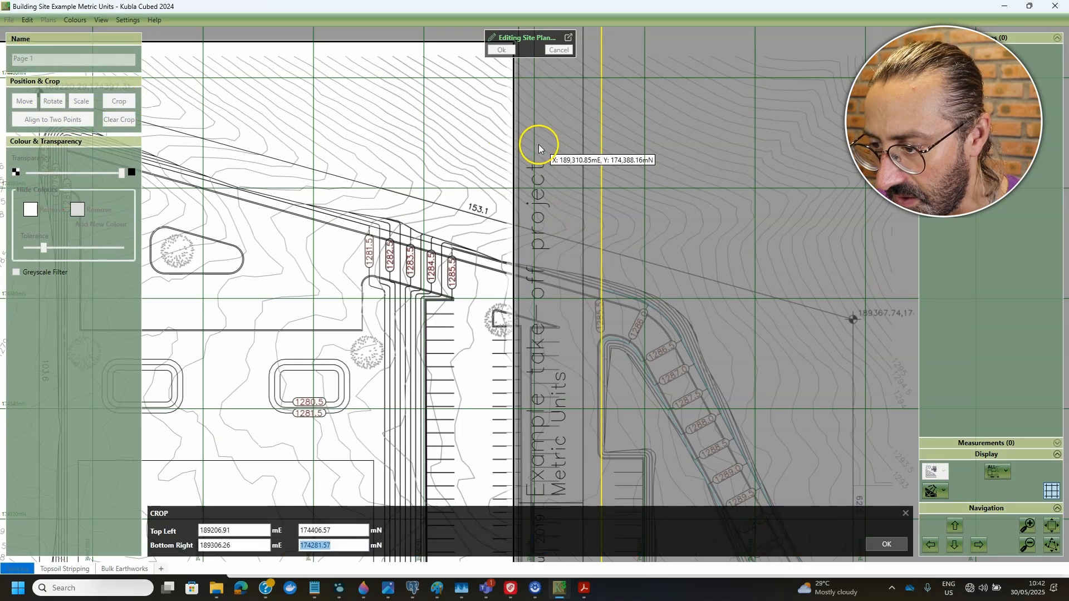
pyautogui.scroll(3, 534, 146)
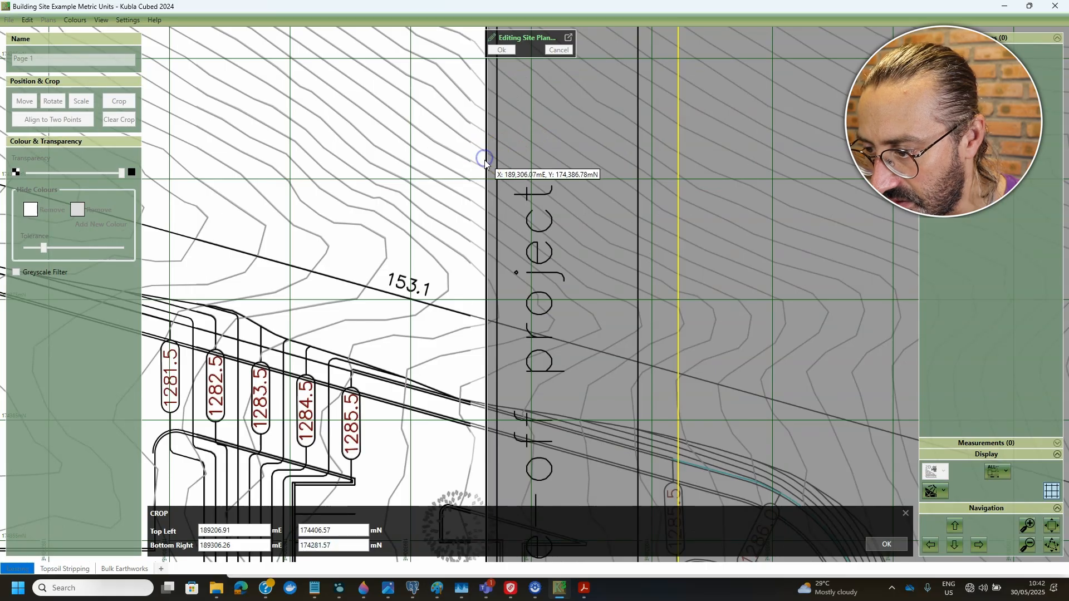
pyautogui.moveTo(512, 251); pyautogui.dragTo(521, 336, button='middle')
pyautogui.scroll(-3, 514, 270)
pyautogui.moveTo(515, 271); pyautogui.dragTo(577, 198, button='middle')
pyautogui.moveTo(565, 216); pyautogui.dragTo(352, 223)
pyautogui.scroll(-1, 380, 220)
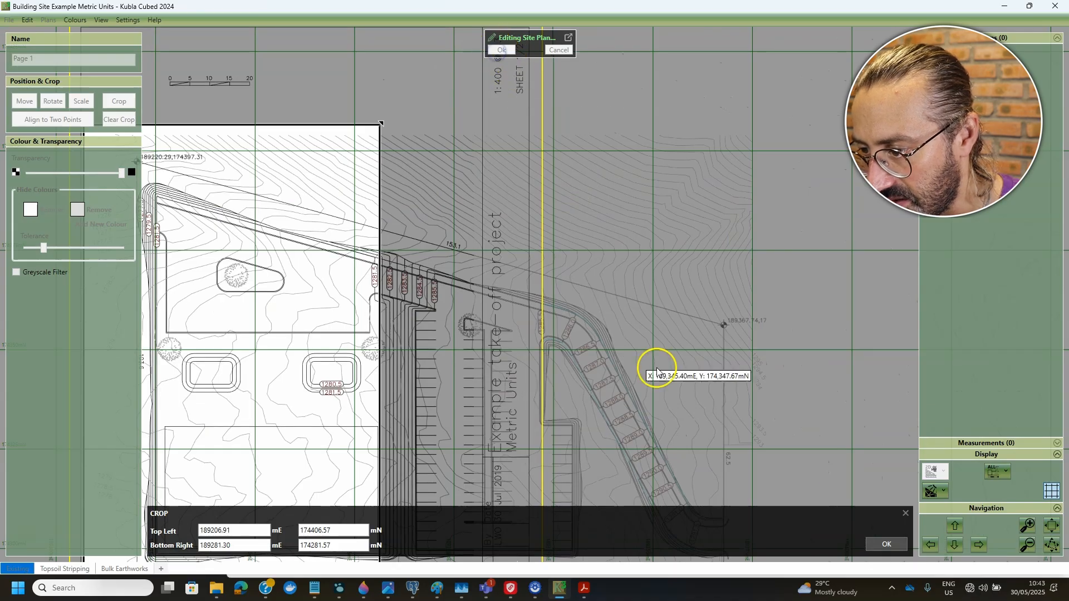
pyautogui.click(887, 544)
pyautogui.click(507, 49)
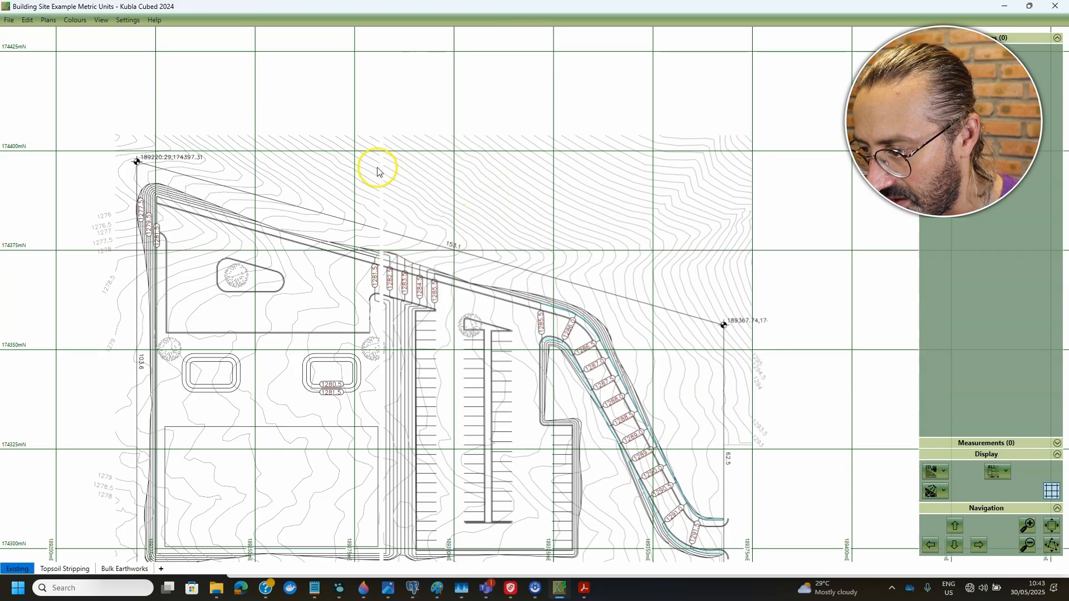
# Extend Page 1's east crop edge slightly towards Page 2 to narrow the gap in the contours
pyautogui.scroll(5, 377, 171)
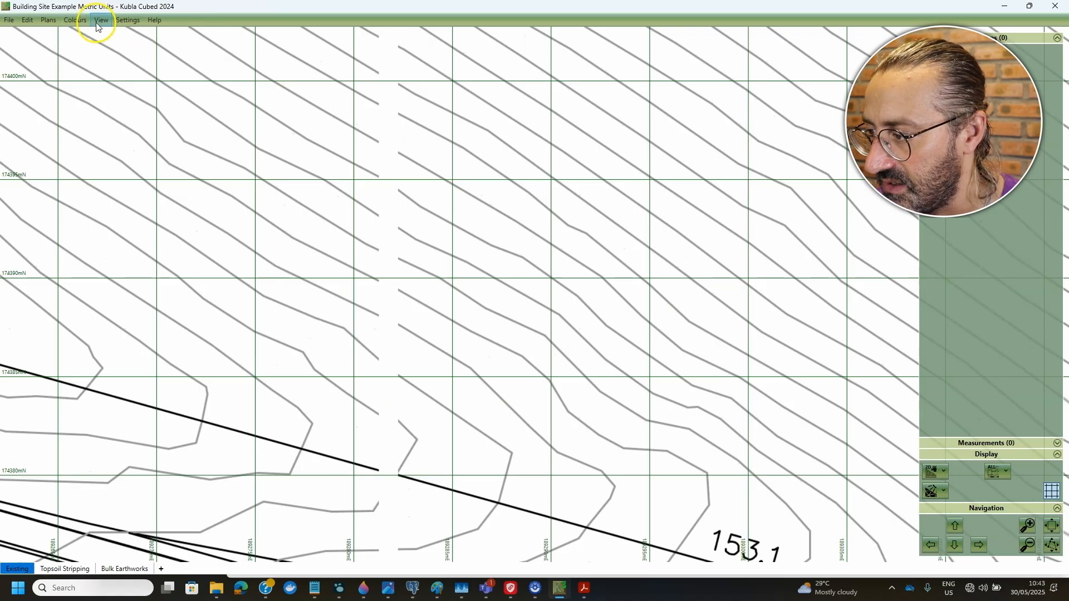
pyautogui.click(48, 20)
pyautogui.moveTo(108, 75)
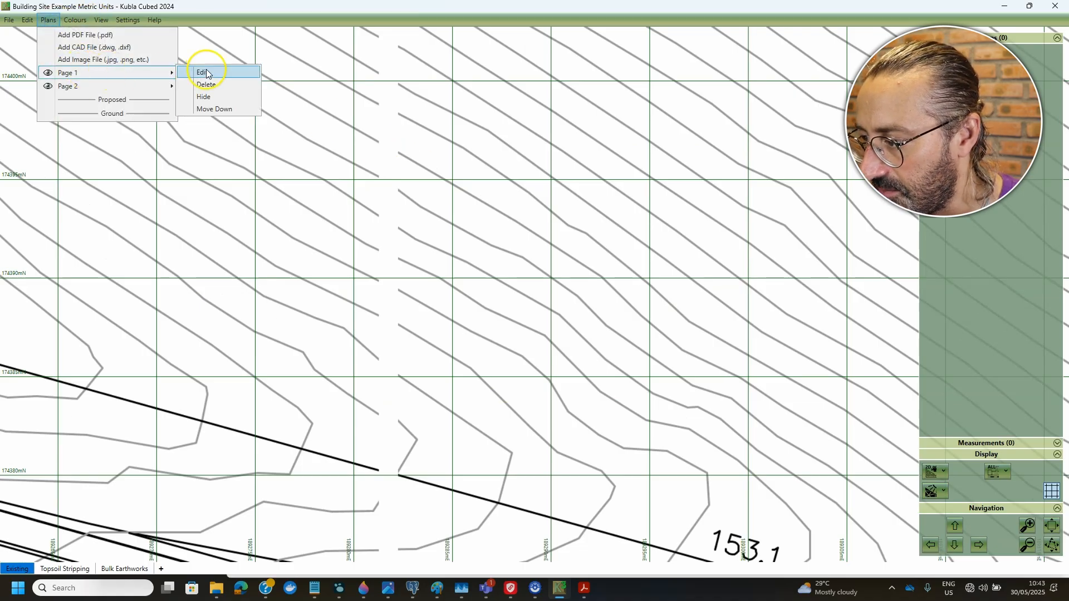
pyautogui.click(209, 72)
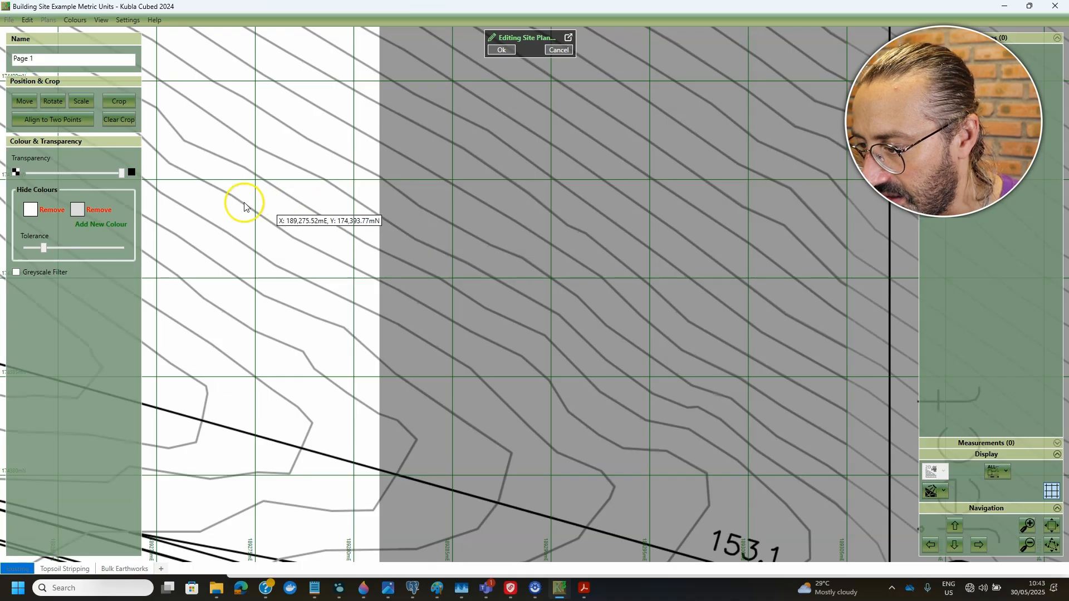
pyautogui.click(125, 106)
pyautogui.moveTo(380, 196); pyautogui.dragTo(392, 195)
pyautogui.click(886, 544)
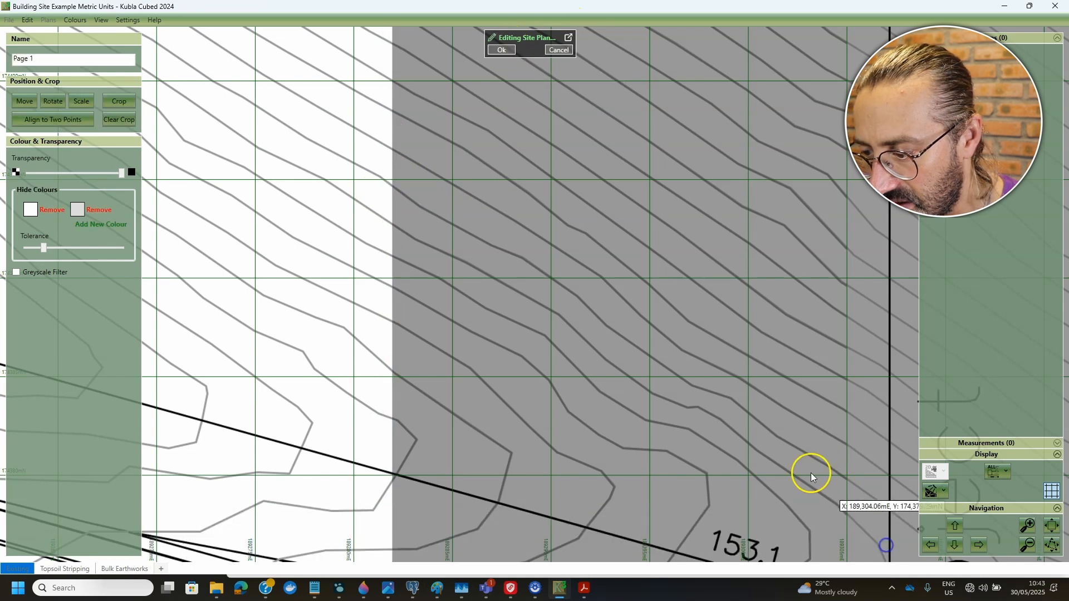
pyautogui.click(505, 50)
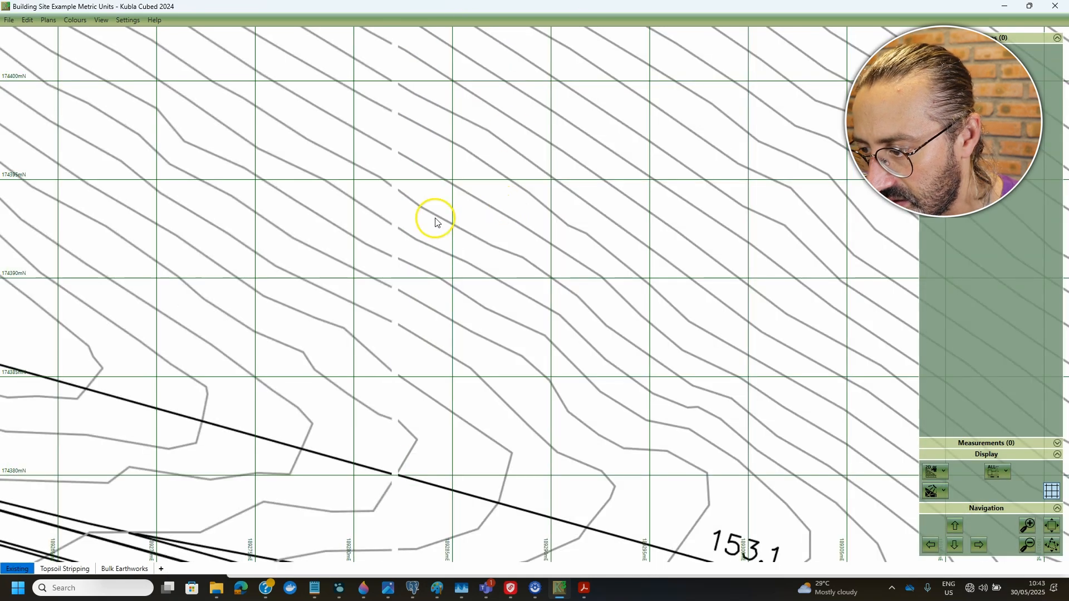
# Fine-tune Page 1's crop by moving its east edge to 189282.14 mE so it meets Page 2
pyautogui.click(49, 20)
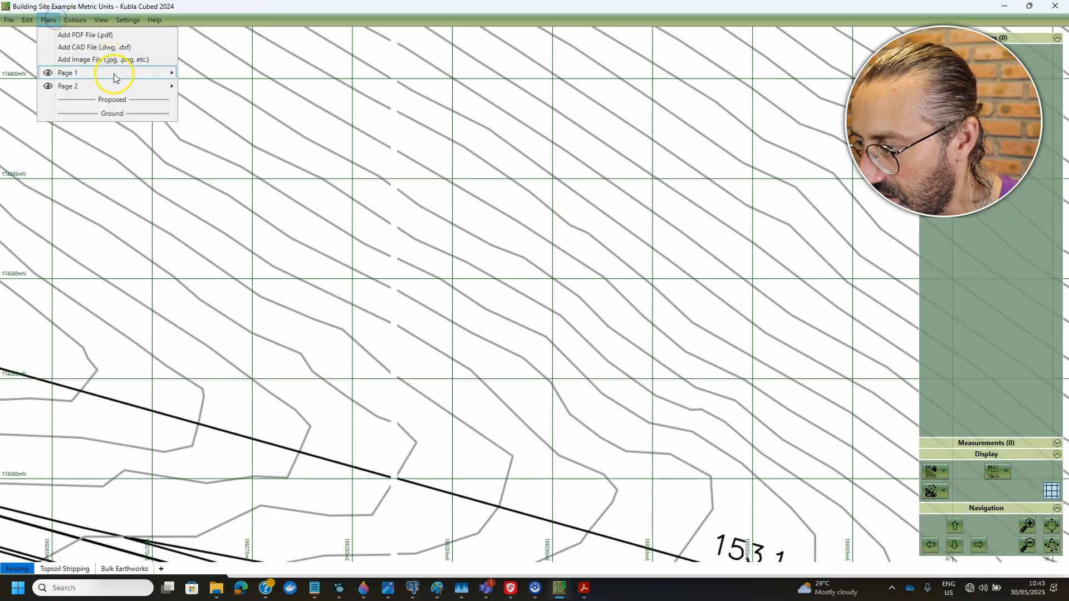
pyautogui.moveTo(172, 74)
pyautogui.click(210, 76)
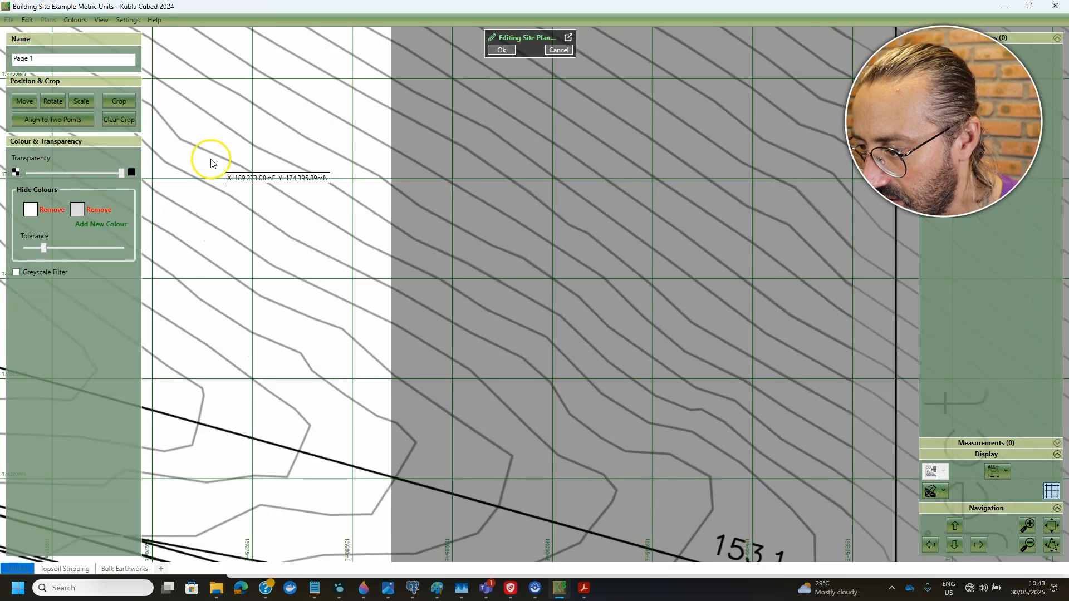
pyautogui.click(120, 103)
pyautogui.moveTo(393, 173); pyautogui.dragTo(396, 173)
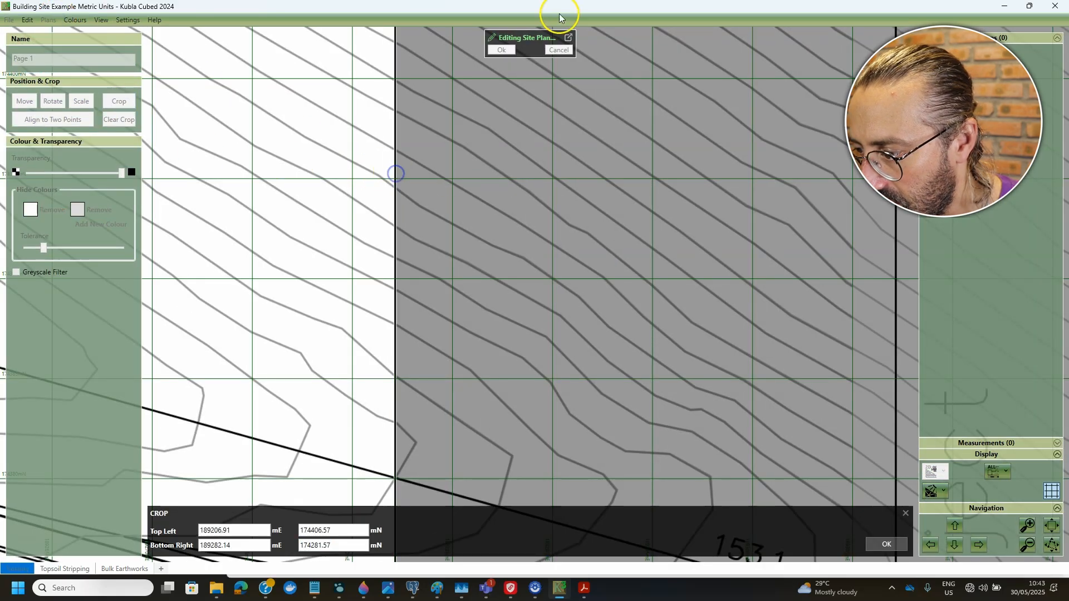
pyautogui.click(508, 52)
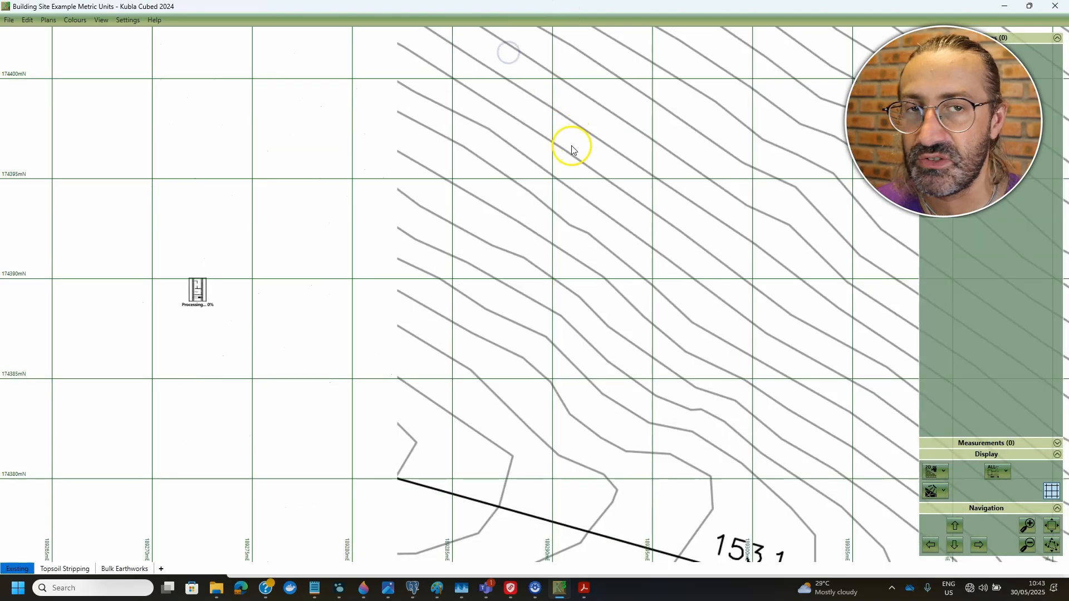
# Add a feature surface to the Existing elevations
pyautogui.scroll(-1, 567, 166)
pyautogui.scroll(-5, 568, 169)
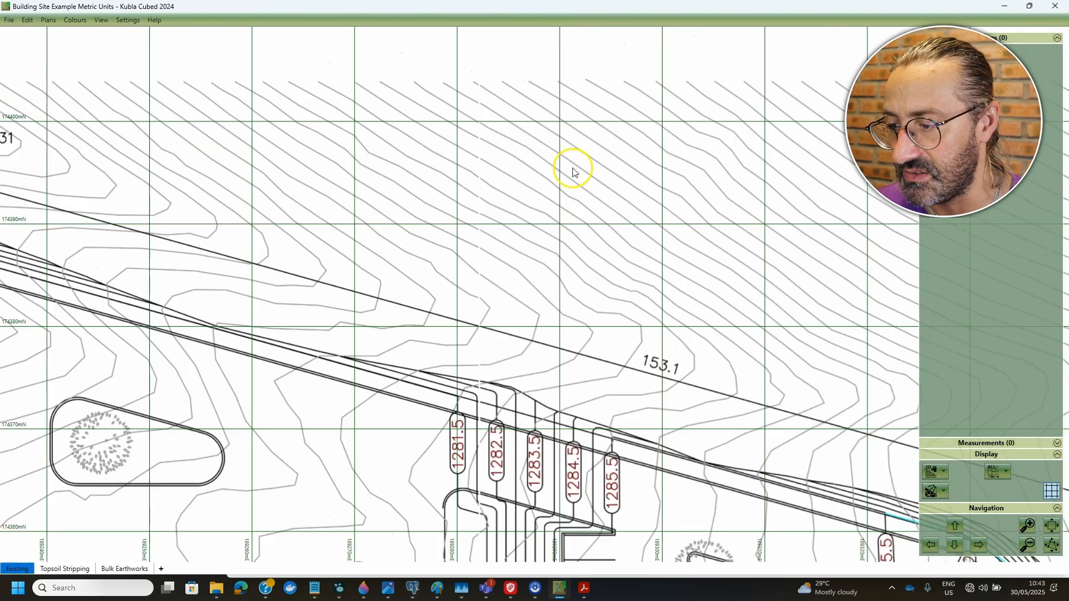
pyautogui.scroll(-4, 581, 142)
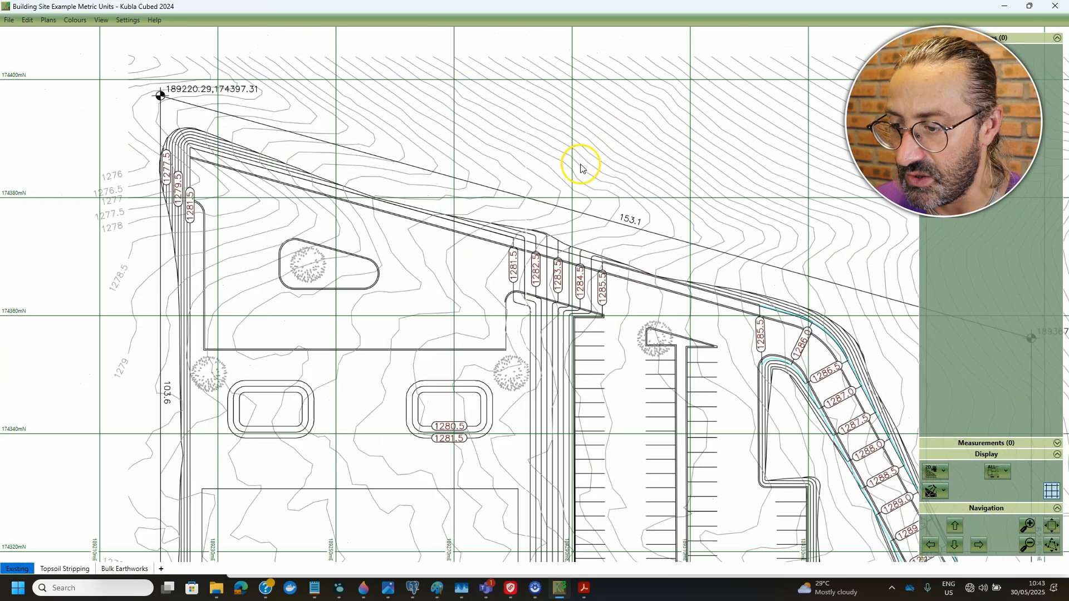
pyautogui.scroll(-2, 557, 133)
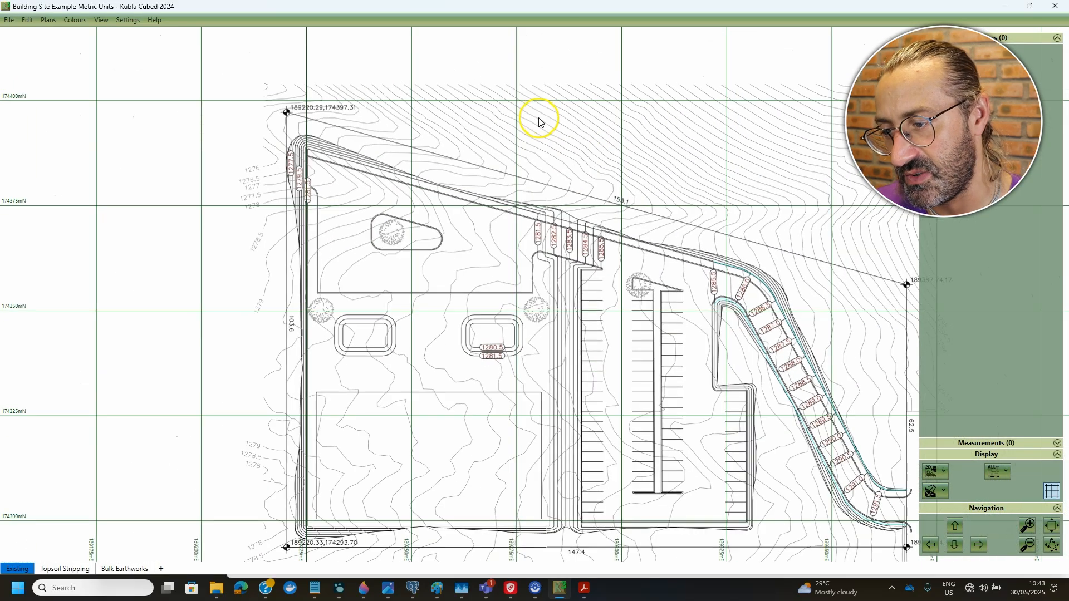
pyautogui.scroll(-1, 576, 184)
pyautogui.scroll(4, 885, 183)
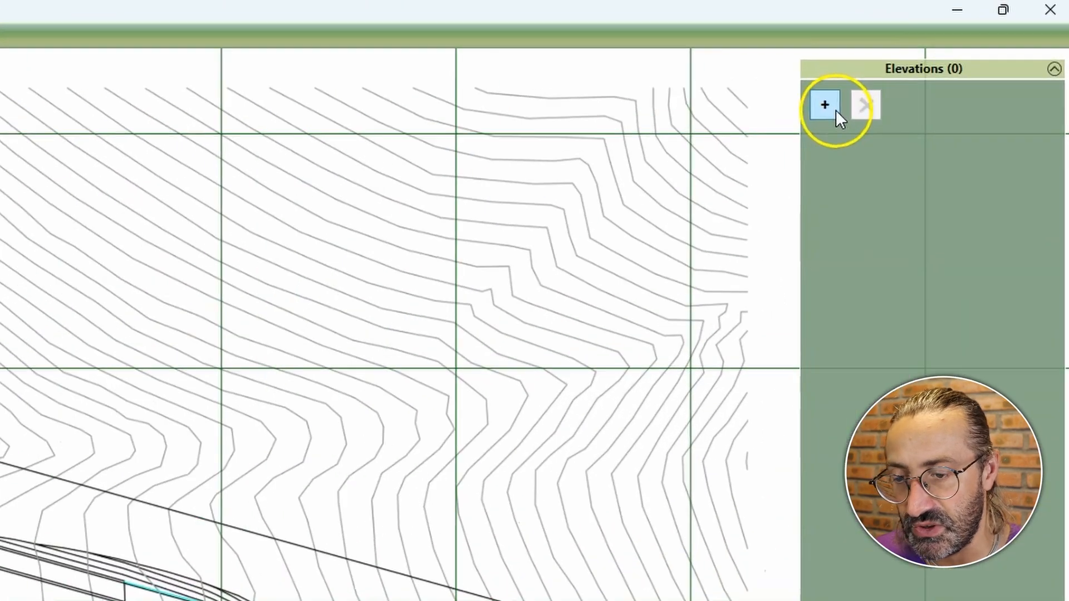
pyautogui.click(938, 60)
pyautogui.click(852, 180)
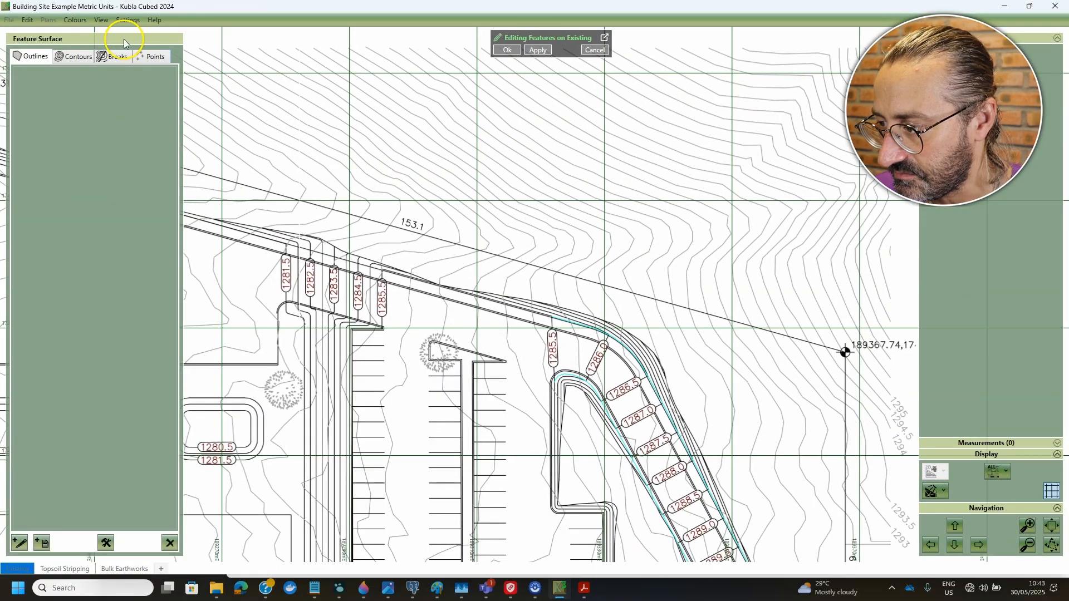
# Start loading contours for the feature surface from all PDF plans together
pyautogui.click(79, 59)
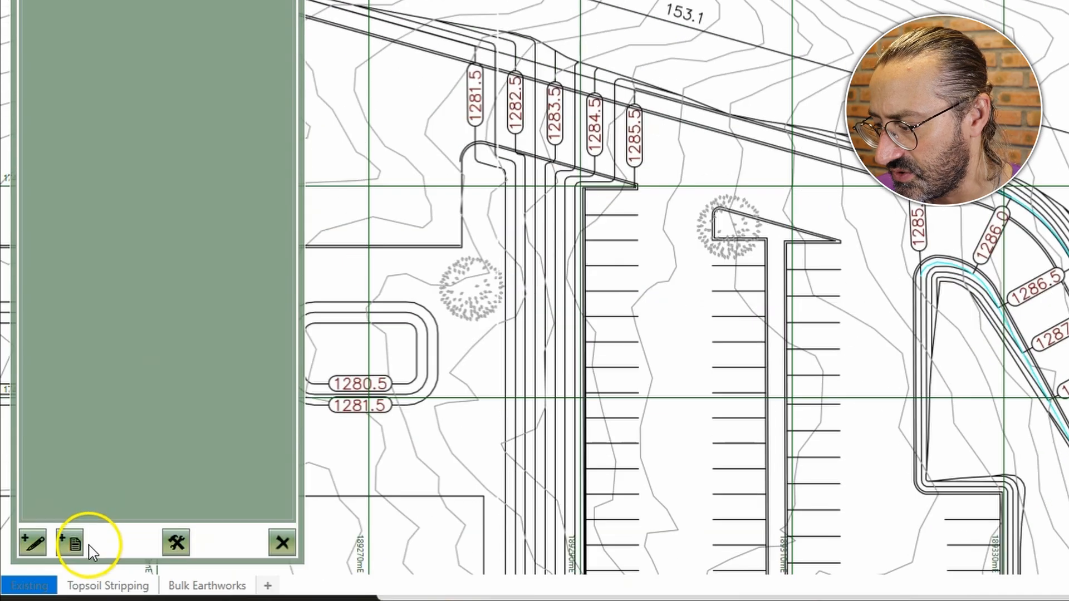
pyautogui.click(75, 543)
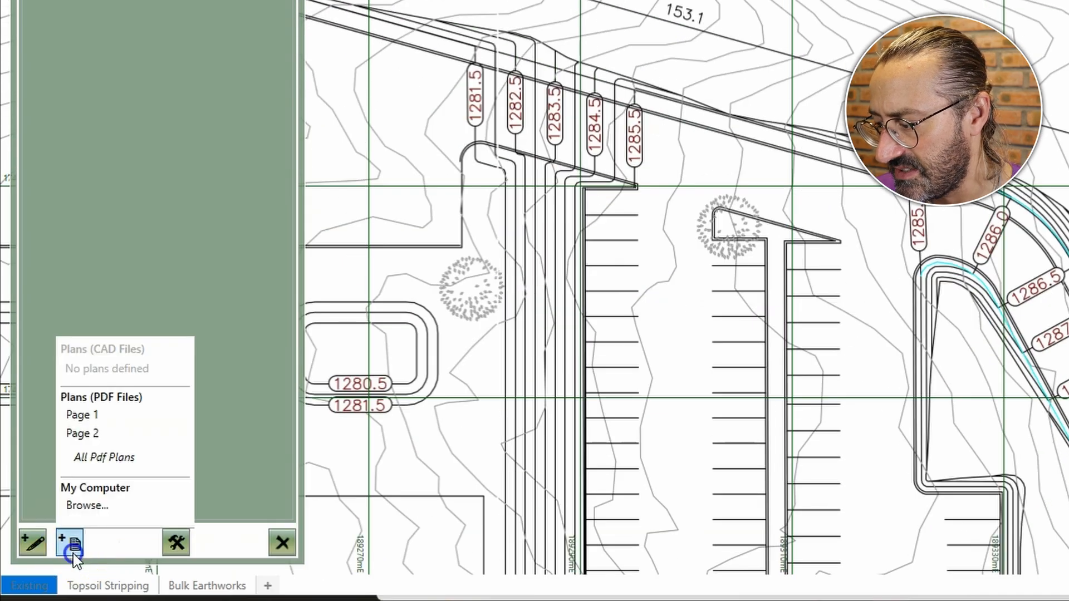
pyautogui.click(118, 464)
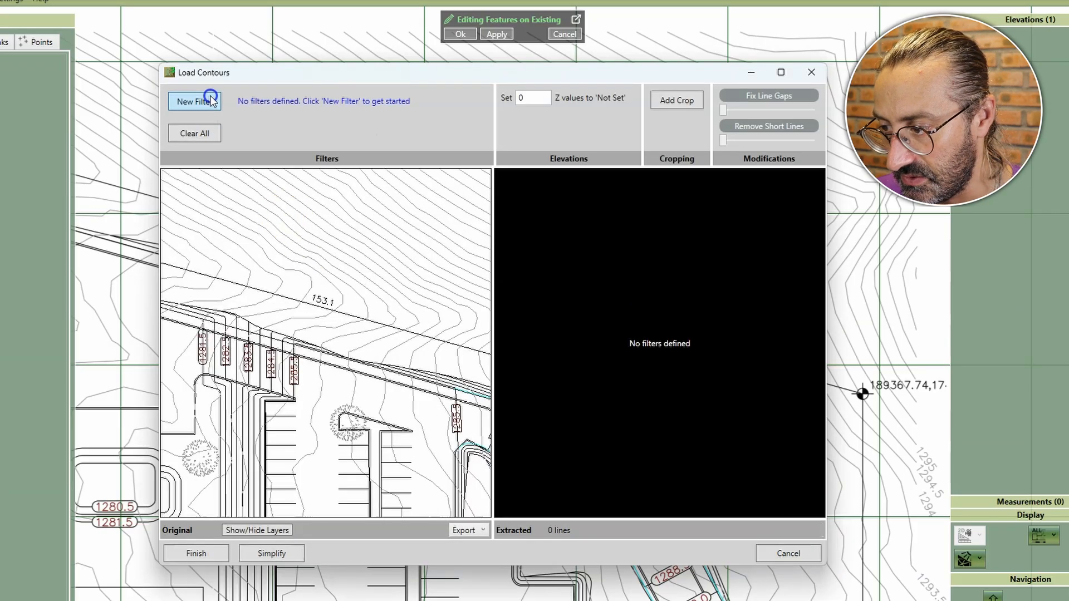
pyautogui.click(210, 101)
pyautogui.click(445, 282)
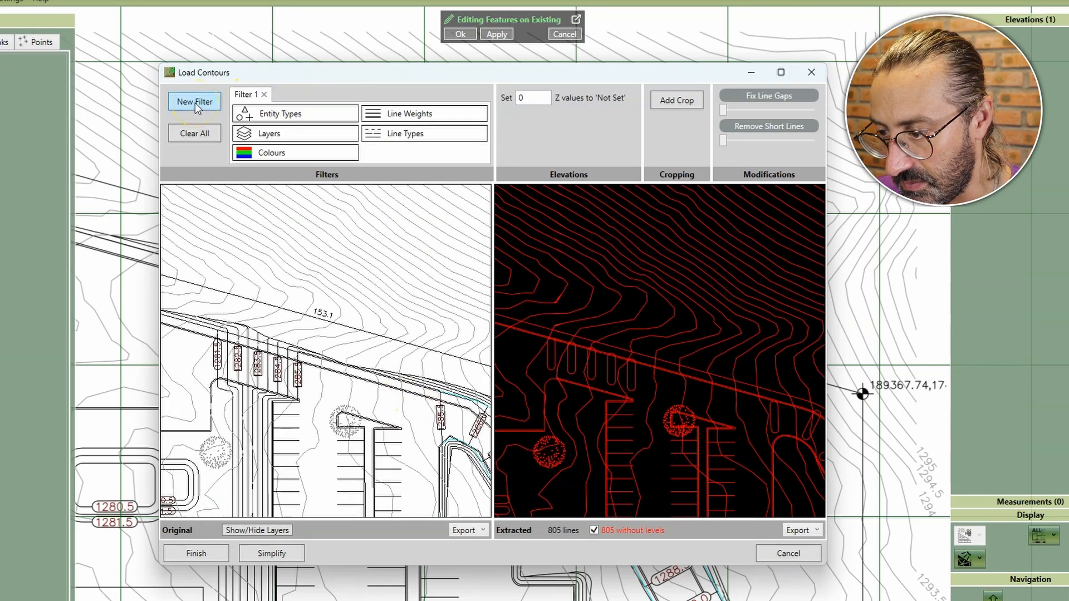
pyautogui.click(264, 95)
# Create a filter from a typical grey existing-ground contour line and check the extracted lines across the whole site
pyautogui.click(188, 102)
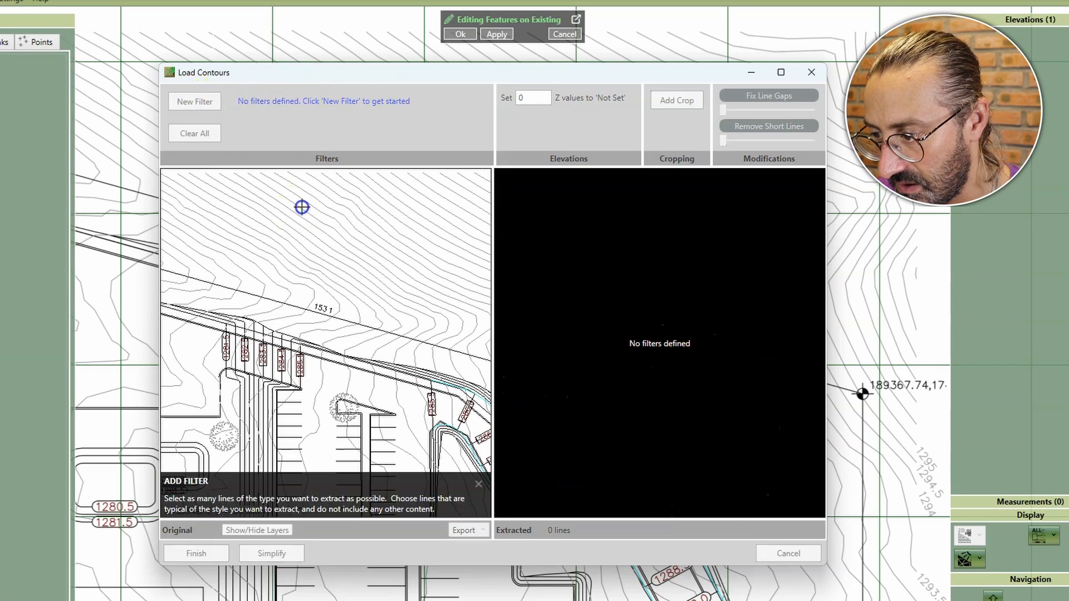
pyautogui.click(341, 251)
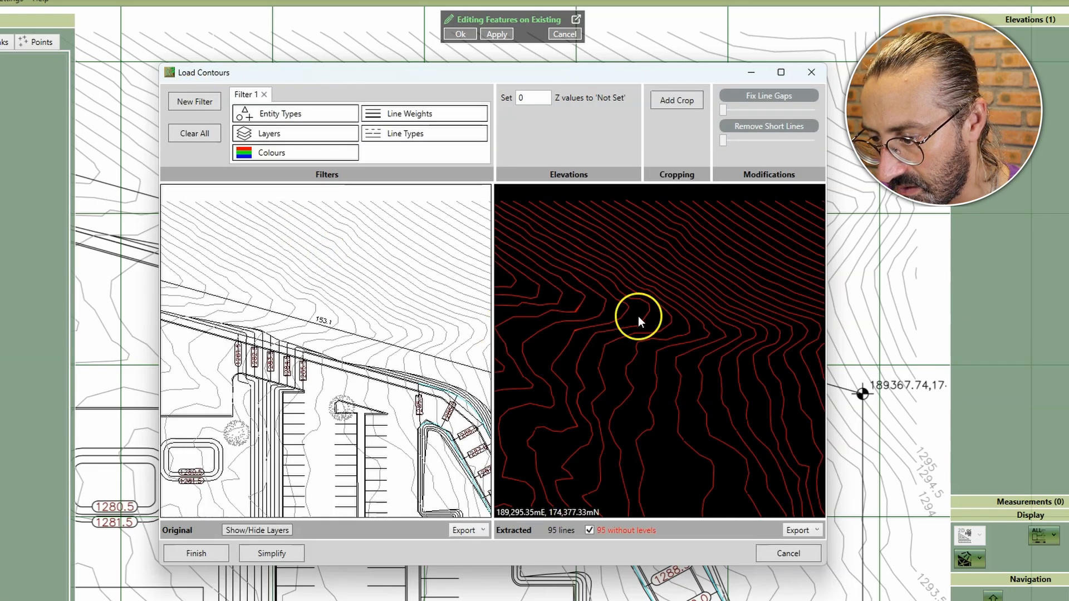
pyautogui.scroll(-5, 639, 316)
pyautogui.scroll(1, 646, 285)
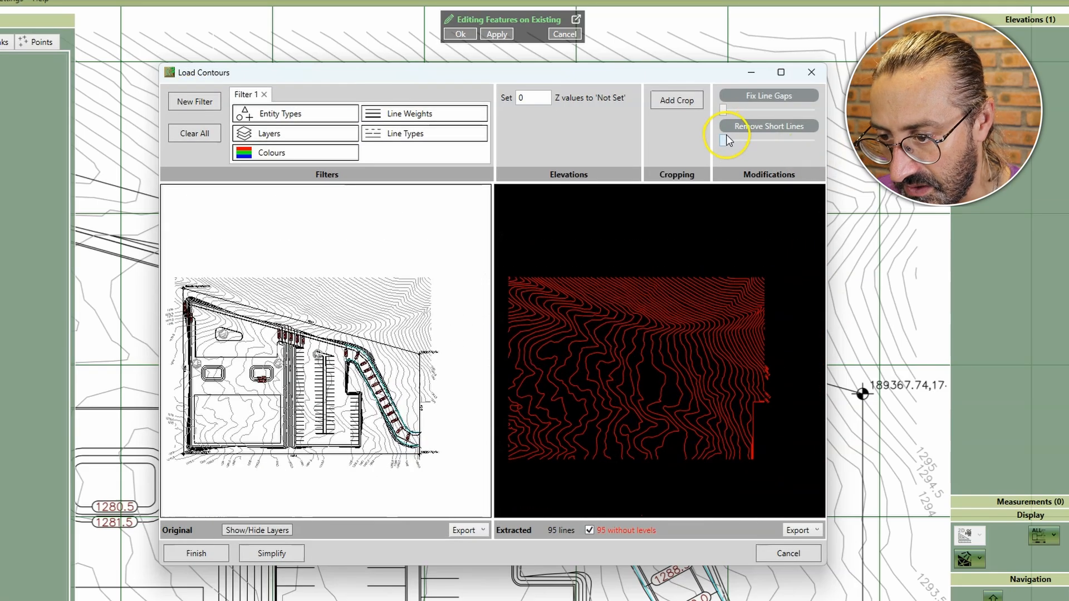
# Remove the short lines from the extraction and import the contours with a 132 mm line-reduction tolerance
pyautogui.moveTo(735, 144); pyautogui.dragTo(761, 143)
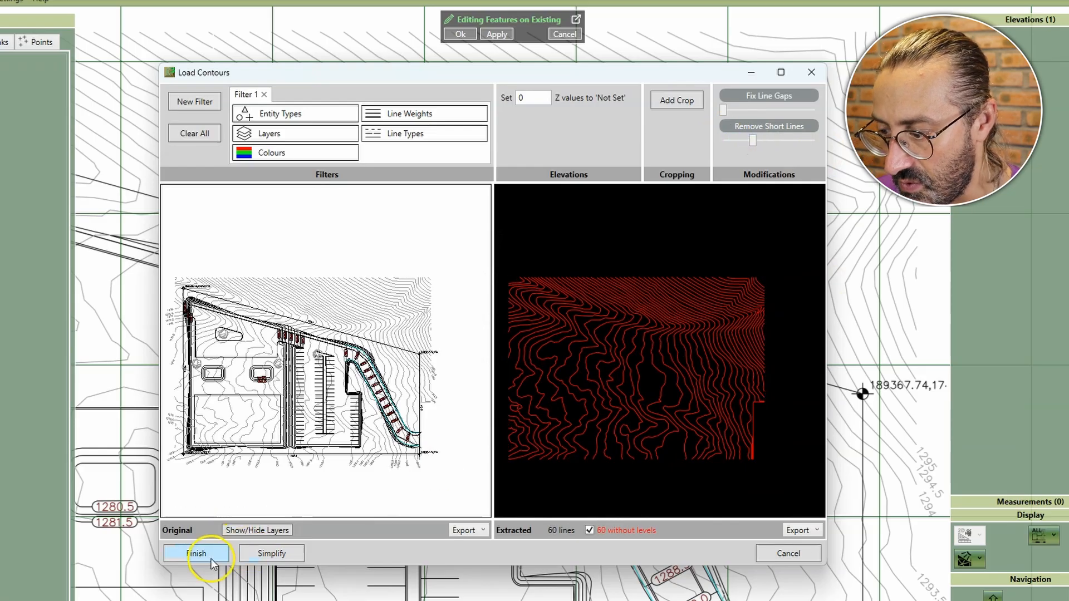
pyautogui.click(248, 553)
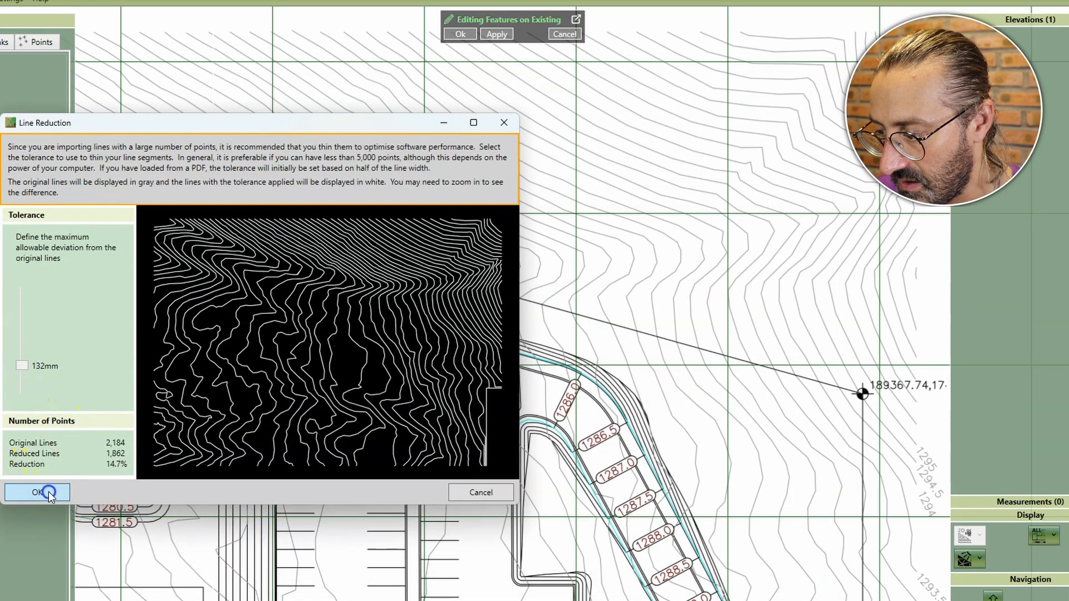
pyautogui.click(48, 493)
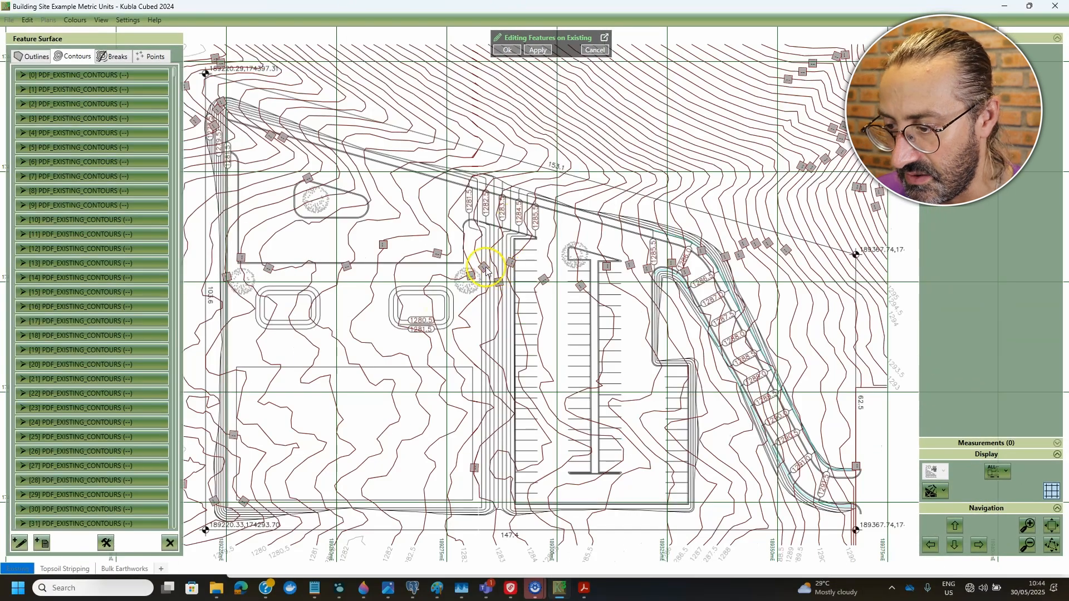
# Select several contours crossing the boundary between the two pages to check whether each one runs through as a single line
pyautogui.click(486, 271)
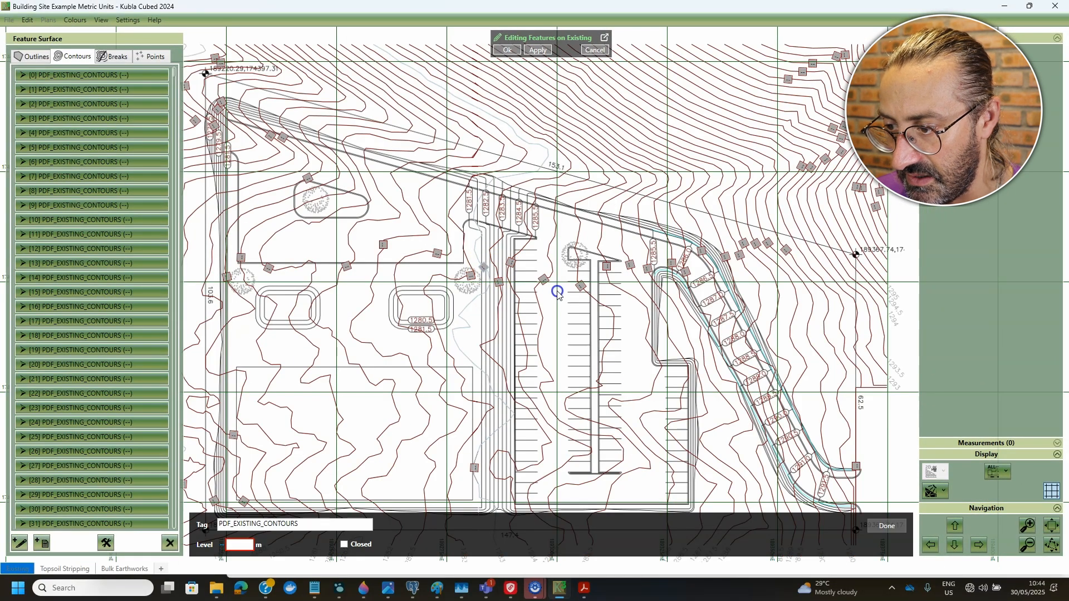
pyautogui.click(485, 270)
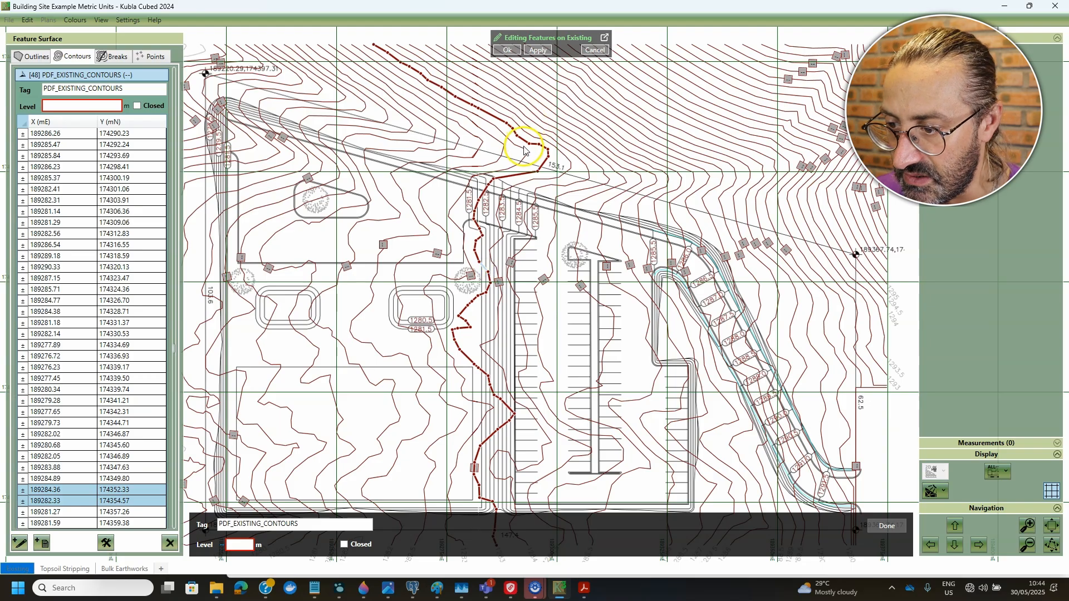
pyautogui.click(477, 155)
pyautogui.scroll(2, 485, 96)
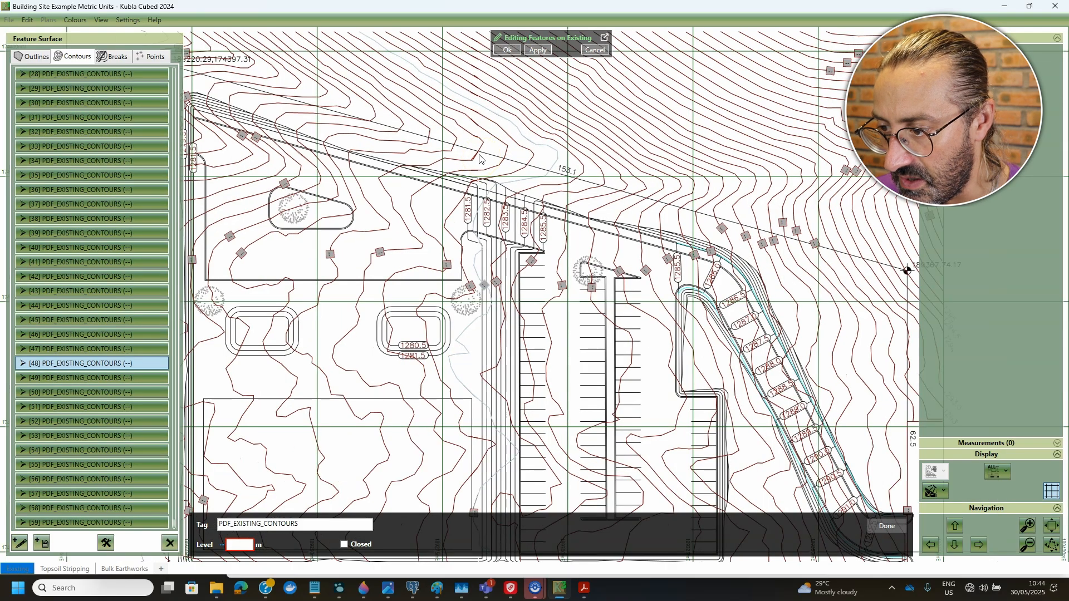
pyautogui.moveTo(495, 241); pyautogui.dragTo(494, 290)
pyautogui.scroll(4, 526, 374)
pyautogui.scroll(1, 550, 383)
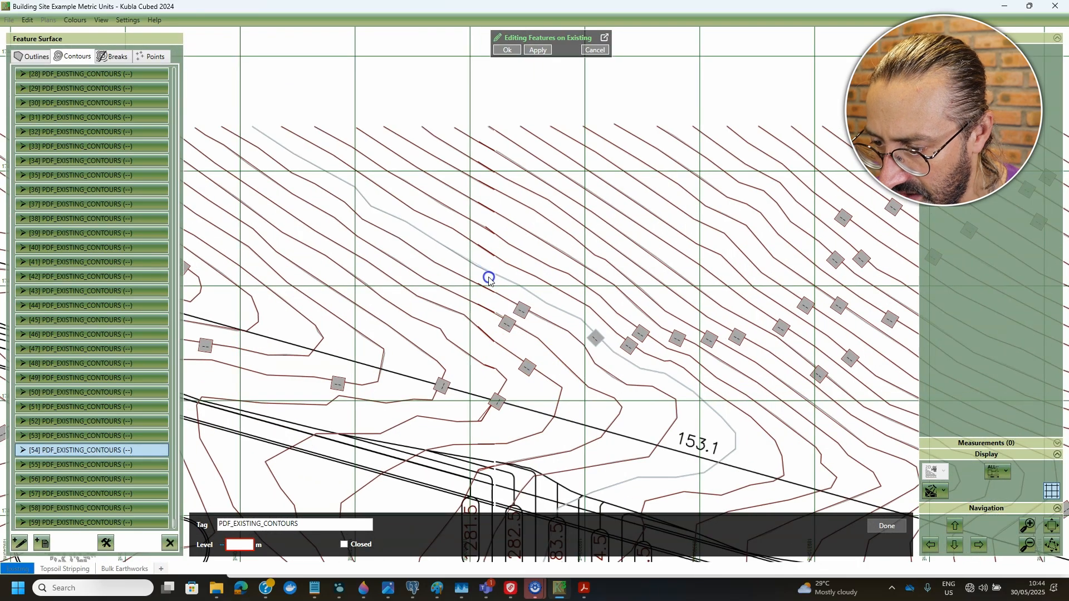
# Move the doubled-back vertices of contours at the page boundary onto their paths so each line runs cleanly into the next page
pyautogui.click(489, 278)
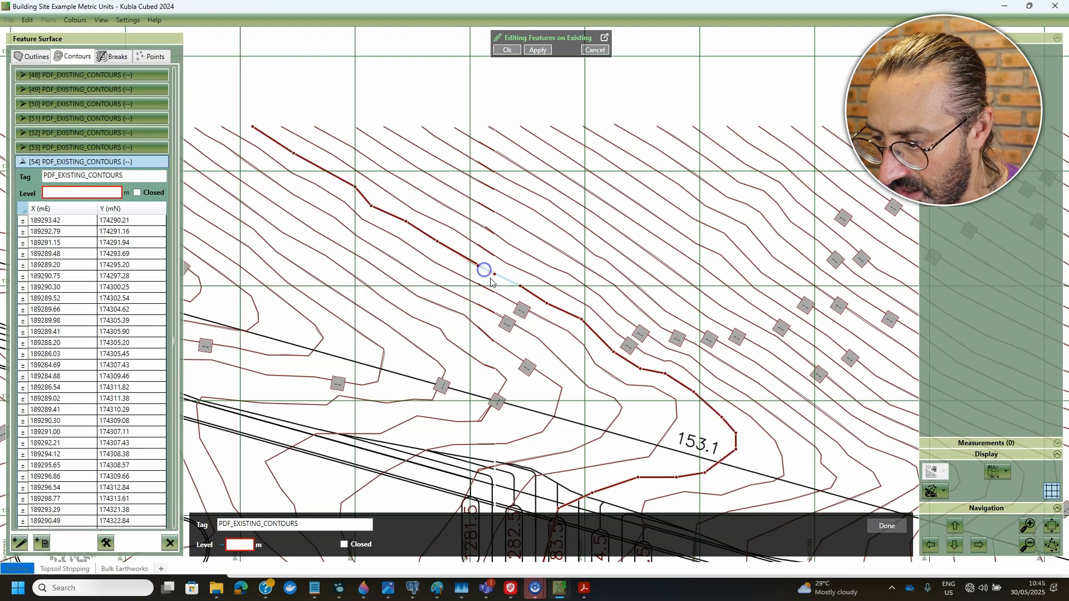
pyautogui.scroll(5, 490, 280)
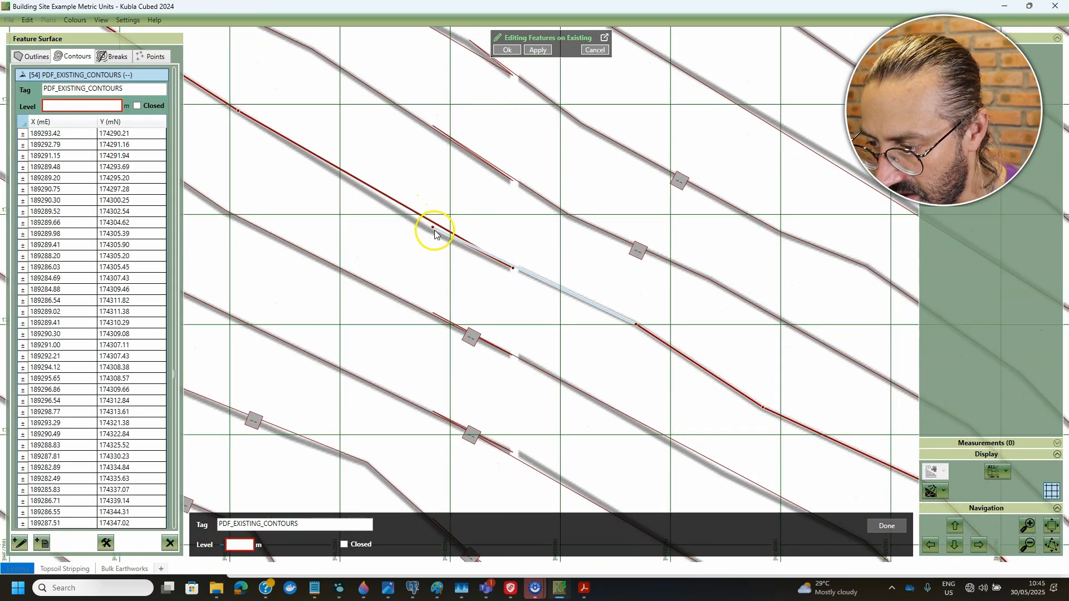
pyautogui.moveTo(433, 229); pyautogui.dragTo(538, 277)
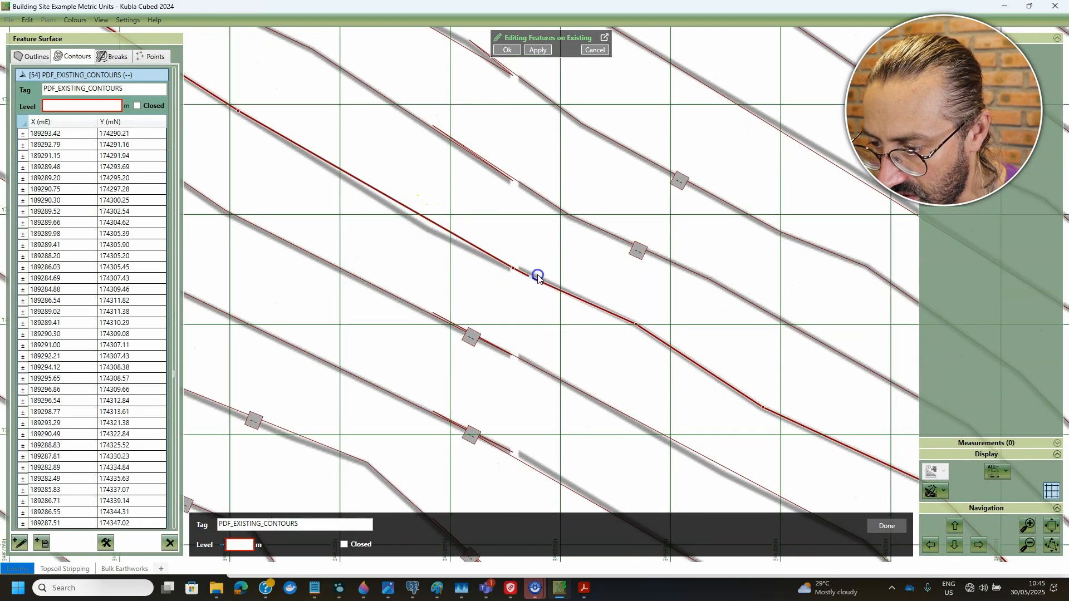
pyautogui.click(477, 345)
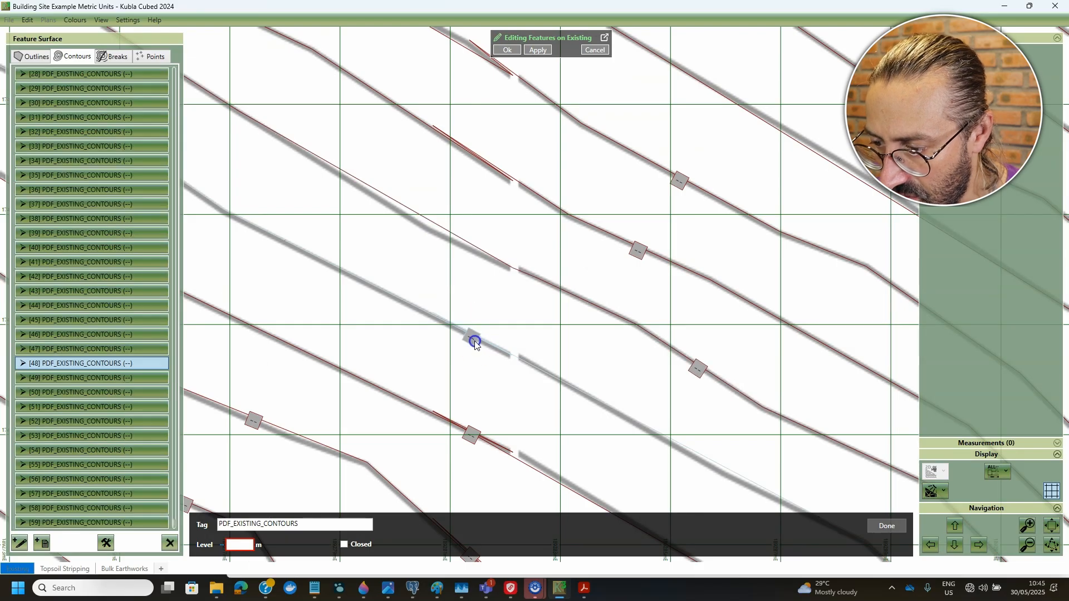
pyautogui.moveTo(435, 316); pyautogui.dragTo(535, 369)
pyautogui.click(472, 437)
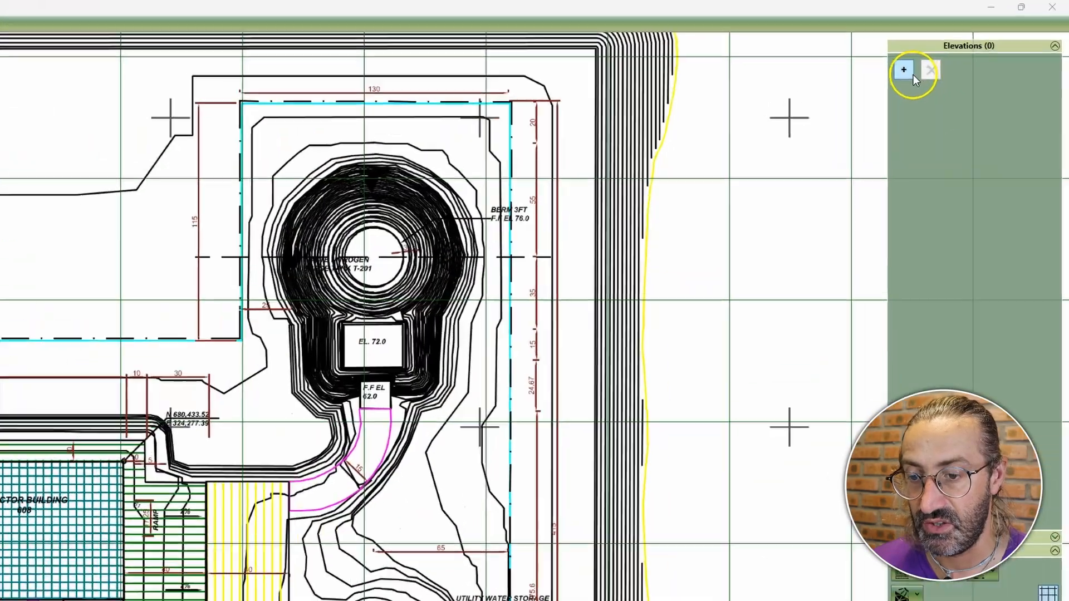
# Add a feature surface to the existing ground and start loading its contours from the PDF plan
pyautogui.click(904, 71)
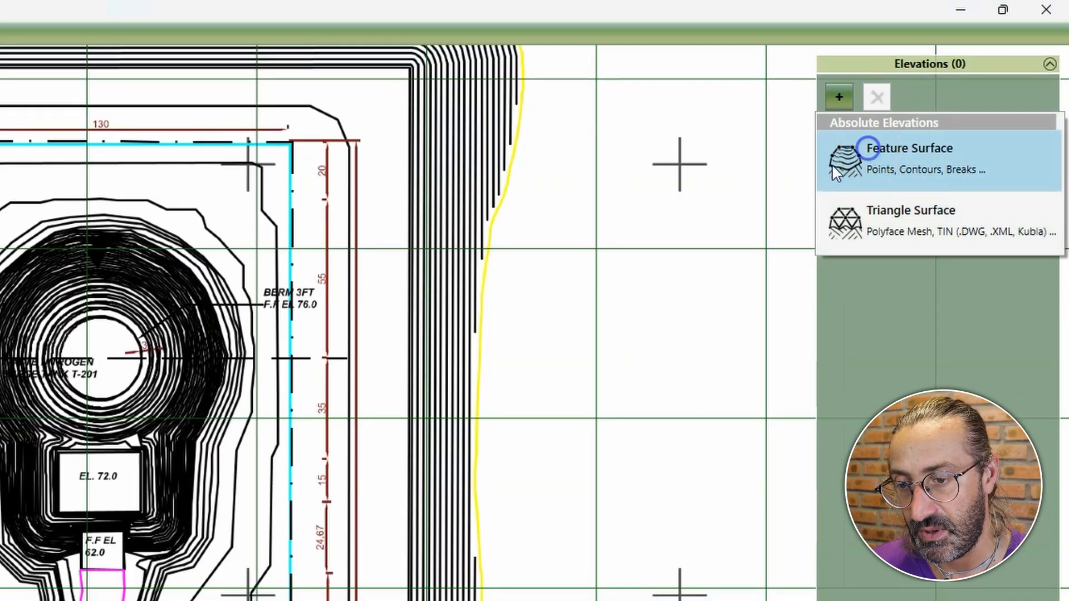
pyautogui.click(833, 168)
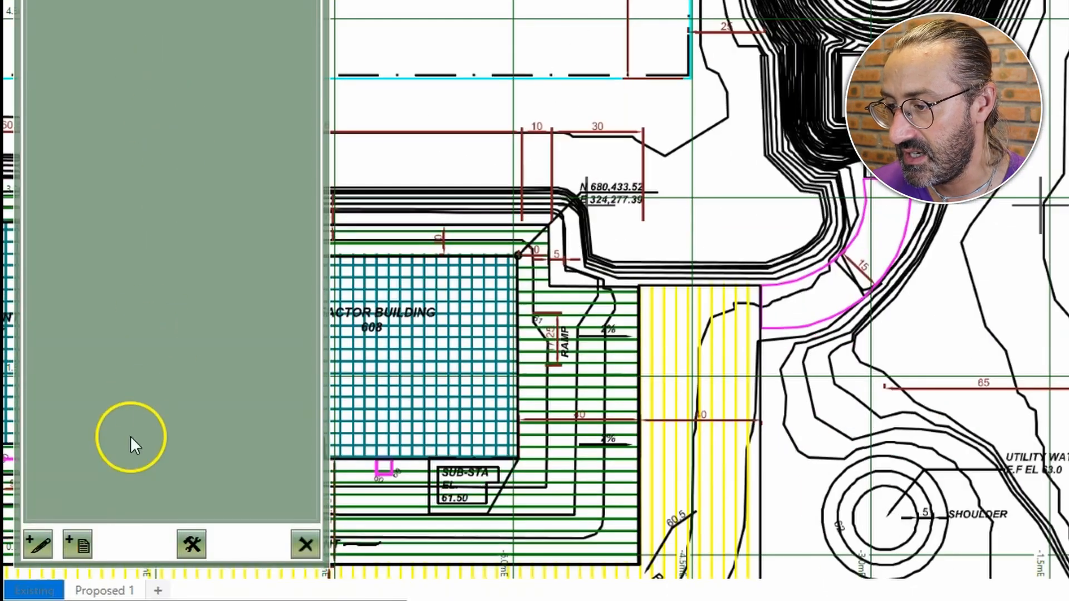
pyautogui.click(77, 543)
pyautogui.click(226, 452)
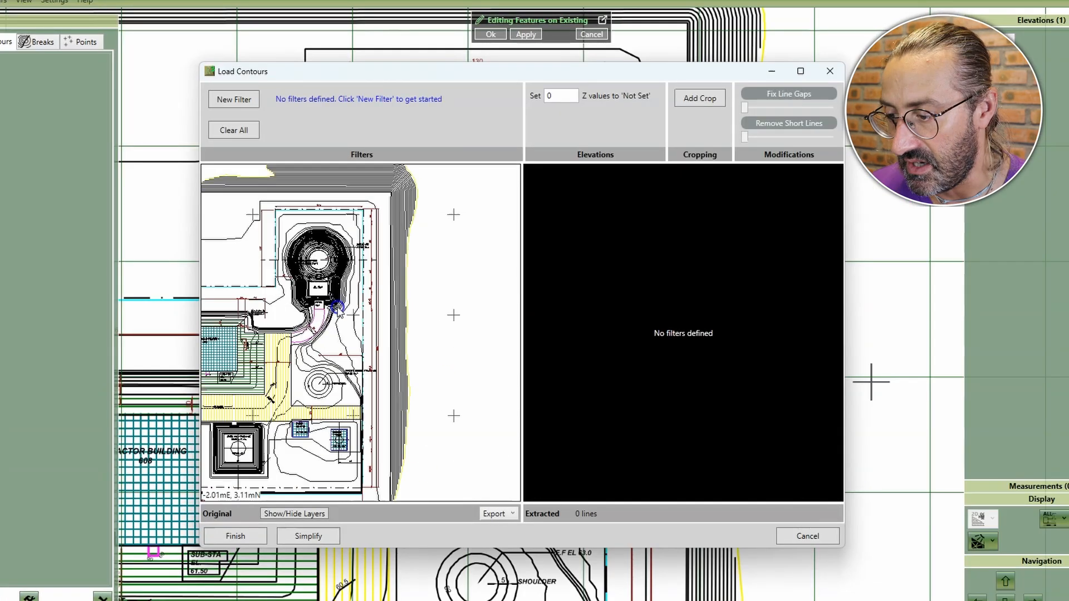
# Create a filter from a contour line of the tank T-201 berm and check the extracted lines around it
pyautogui.scroll(5, 326, 245)
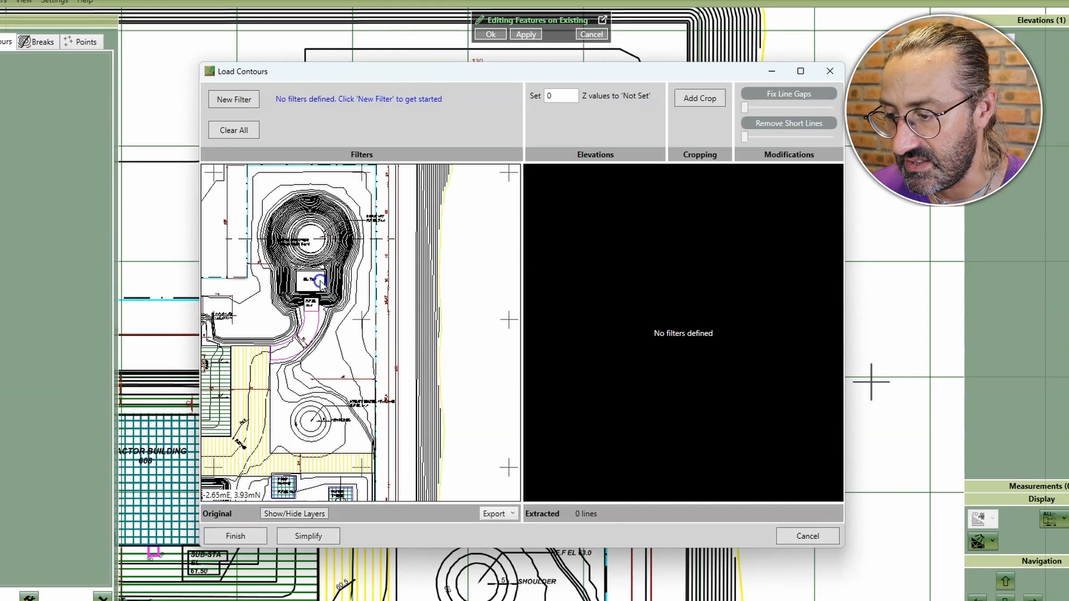
pyautogui.click(239, 107)
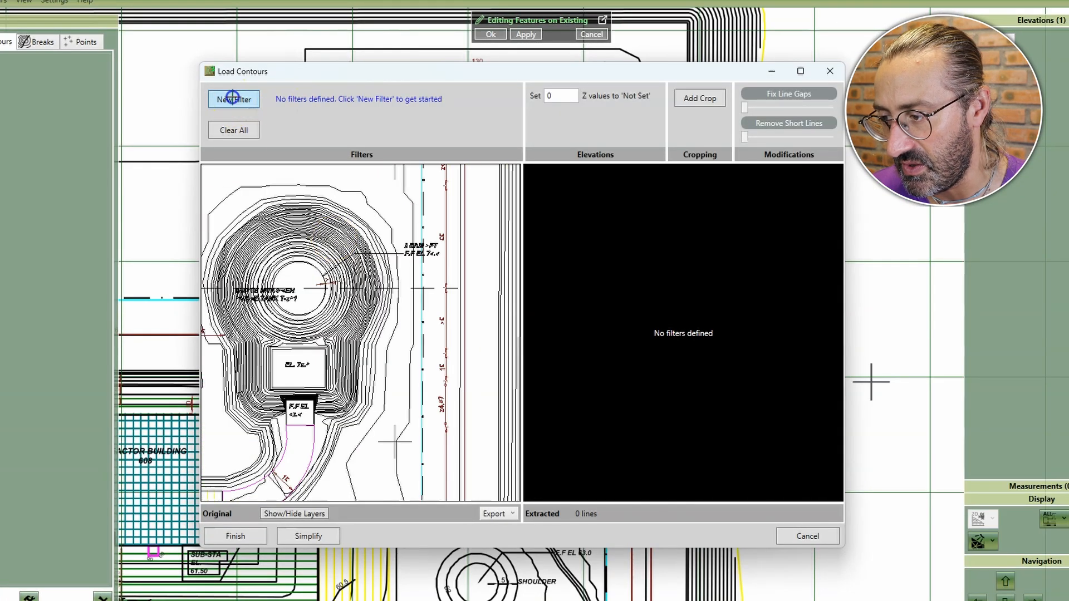
pyautogui.click(373, 264)
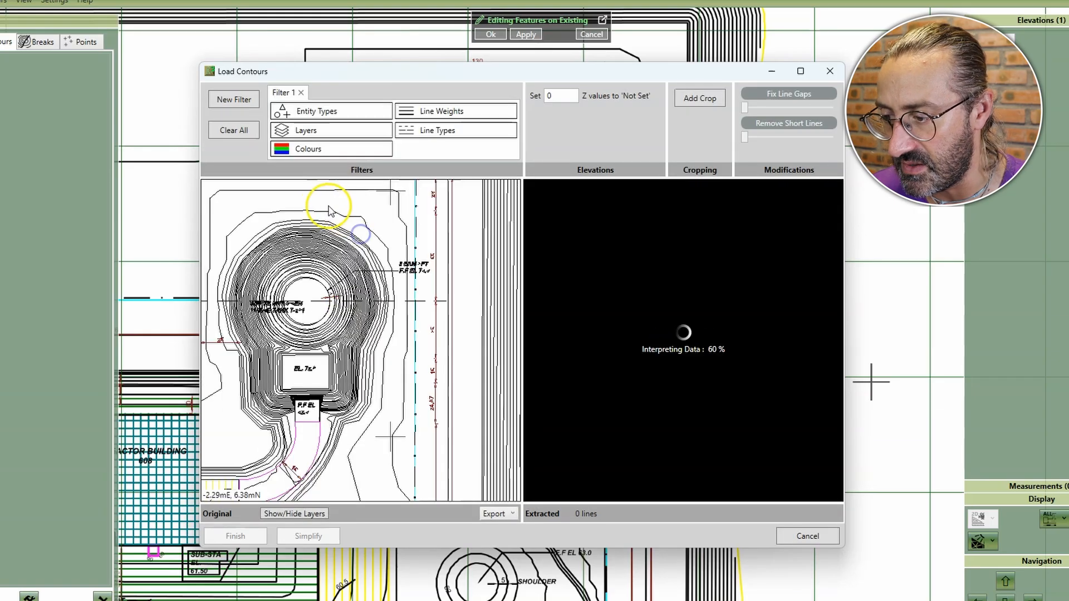
pyautogui.scroll(-3, 711, 313)
pyautogui.scroll(-6, 705, 318)
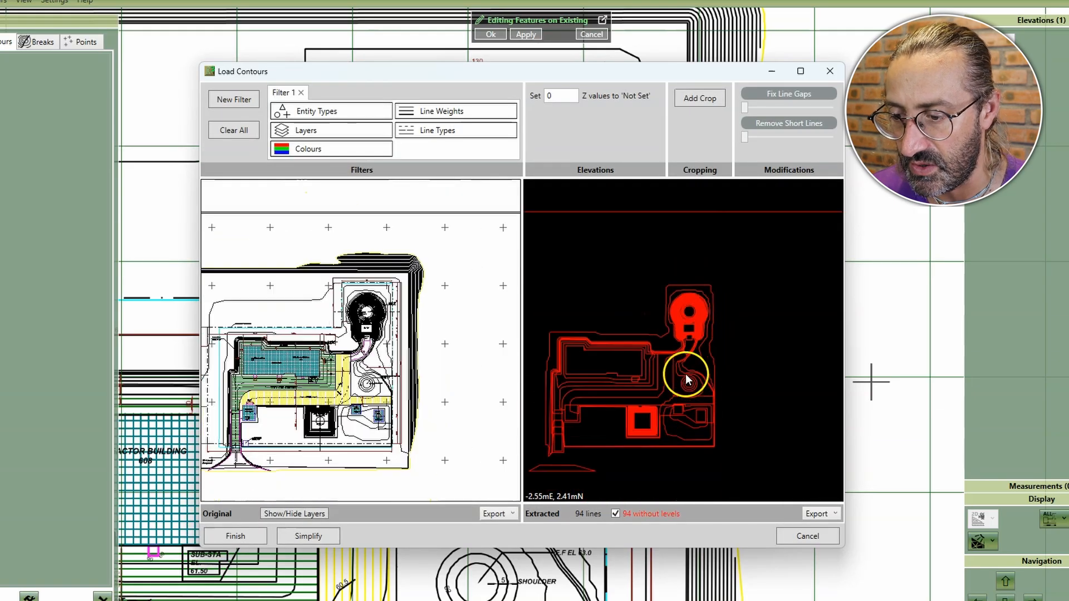
pyautogui.scroll(8, 691, 306)
pyautogui.scroll(2, 690, 306)
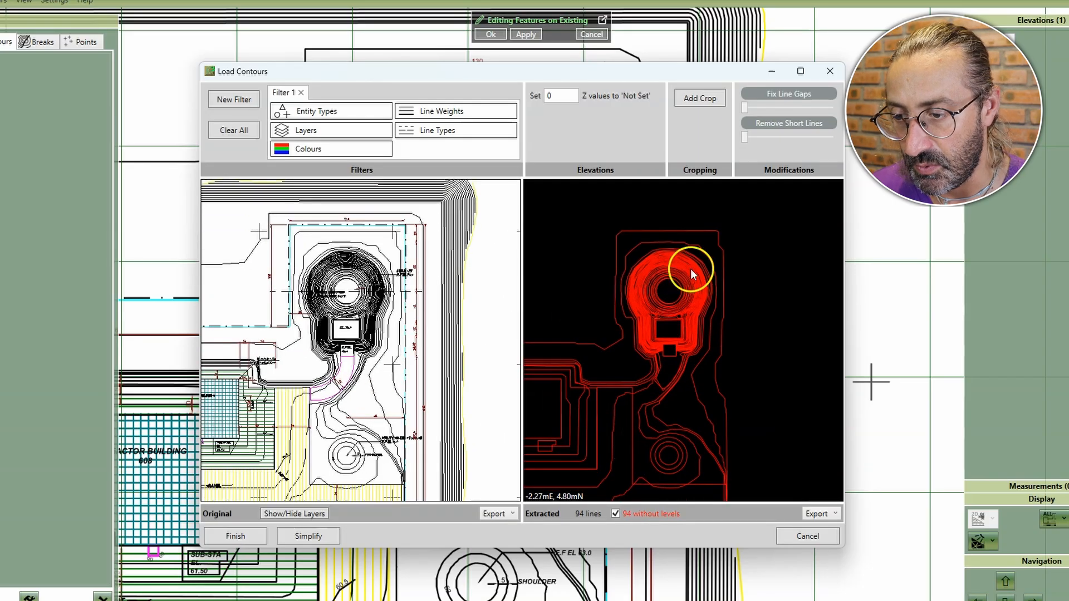
# Trace a crop region closely around the outer edge of the tank T-201 berm and accept it
pyautogui.click(693, 96)
pyautogui.scroll(3, 312, 312)
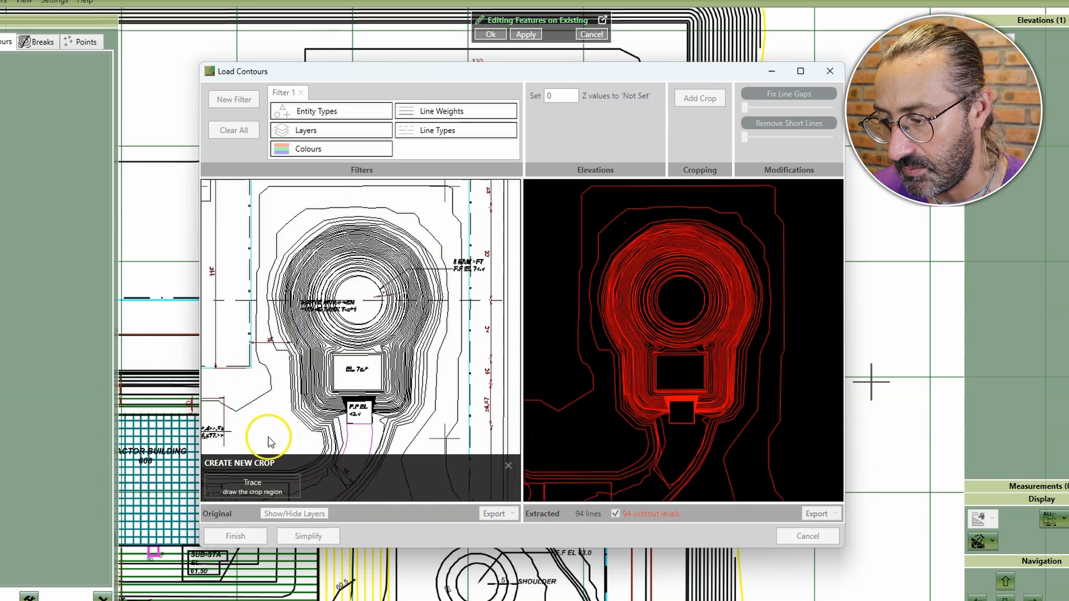
pyautogui.click(257, 493)
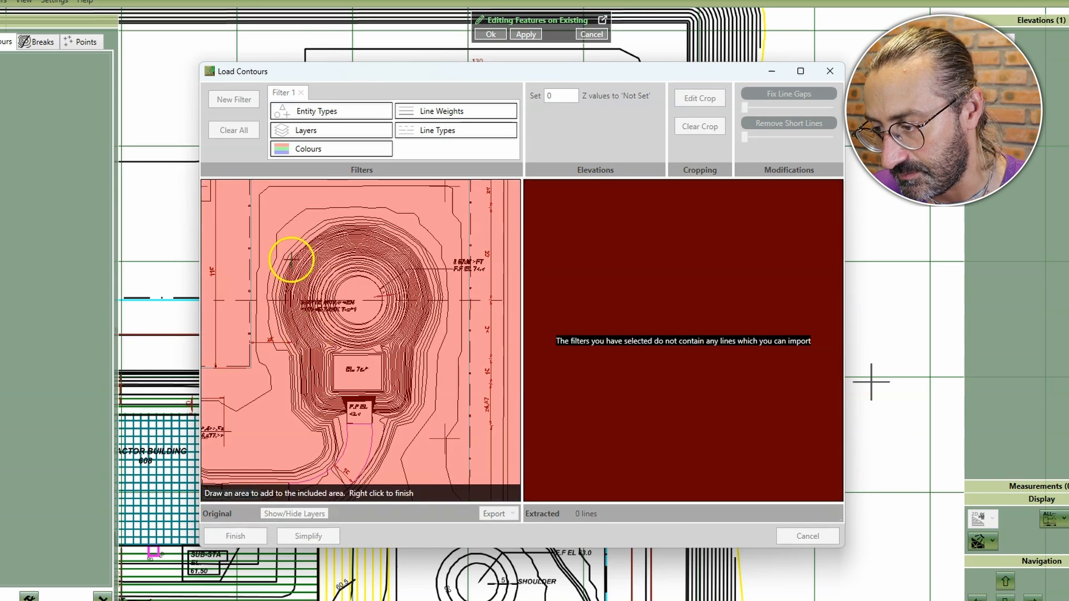
pyautogui.click(349, 220)
pyautogui.click(389, 222)
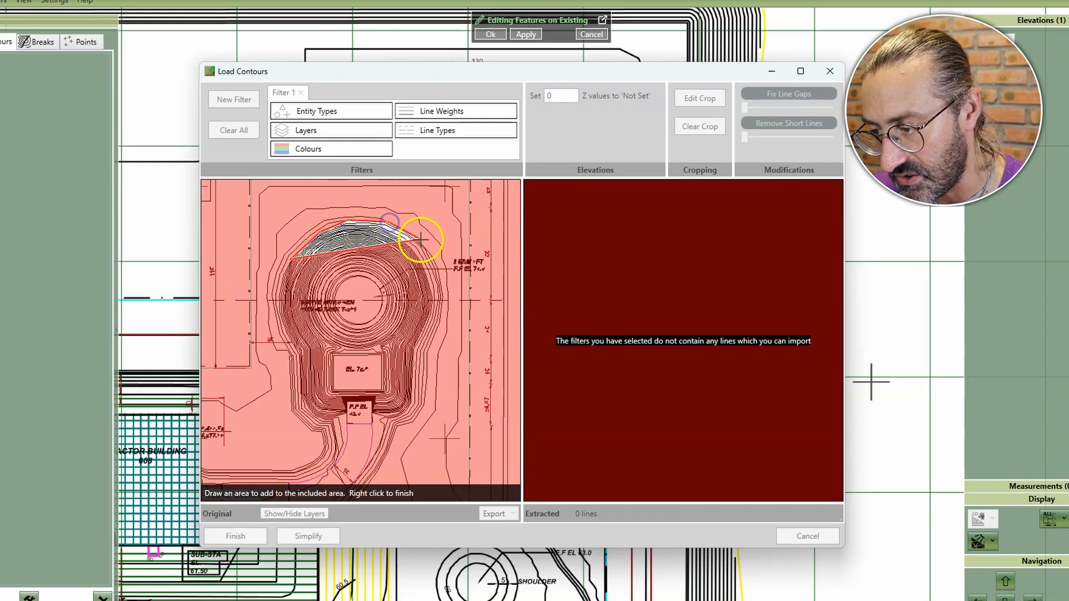
pyautogui.click(420, 240)
pyautogui.click(442, 280)
pyautogui.click(437, 316)
pyautogui.click(426, 340)
pyautogui.click(422, 372)
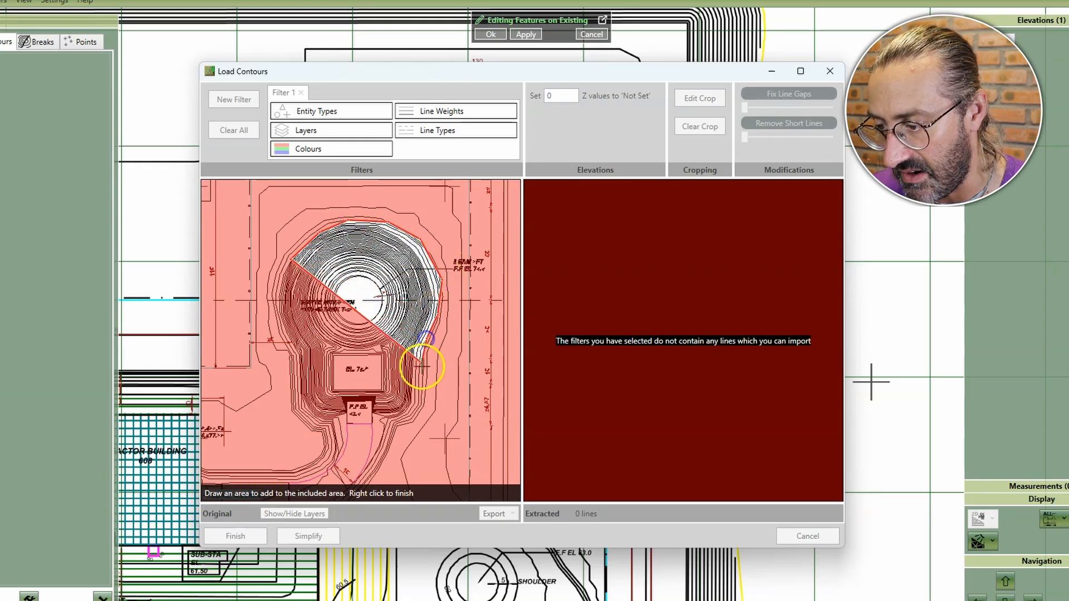
pyautogui.click(422, 406)
pyautogui.click(413, 421)
pyautogui.click(396, 425)
pyautogui.click(381, 419)
pyautogui.click(364, 414)
pyautogui.click(343, 417)
pyautogui.click(326, 431)
pyautogui.click(307, 430)
pyautogui.click(291, 408)
pyautogui.click(289, 356)
pyautogui.click(269, 302)
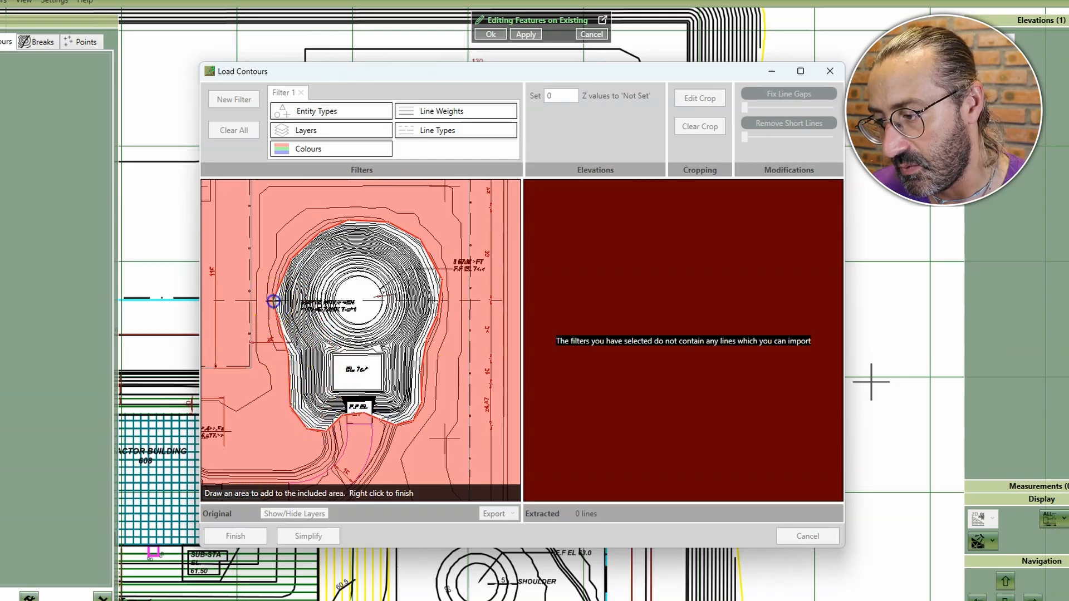
pyautogui.rightClick(278, 278)
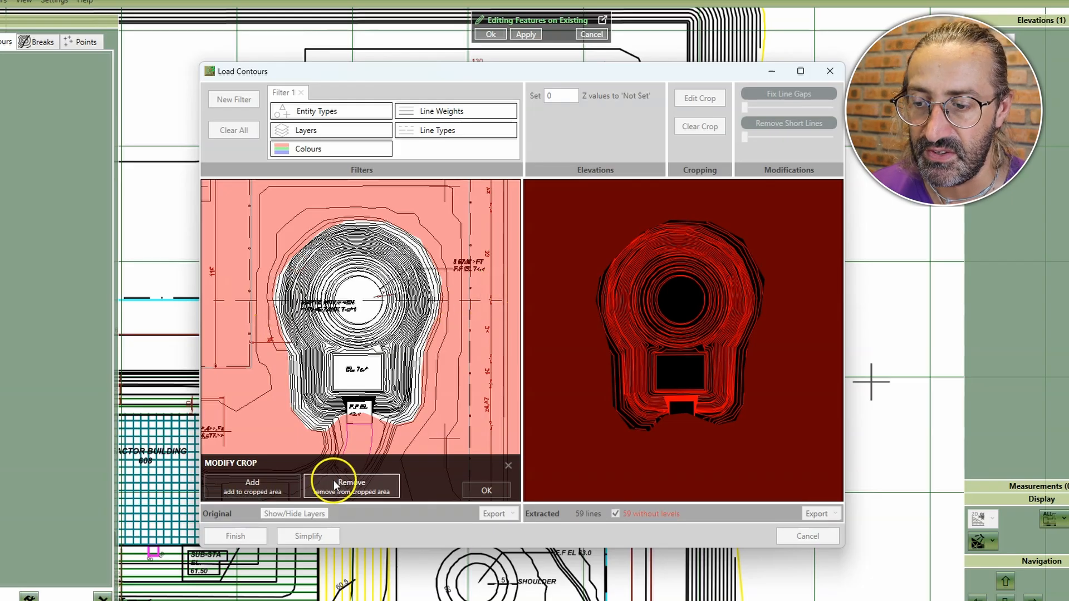
pyautogui.click(480, 489)
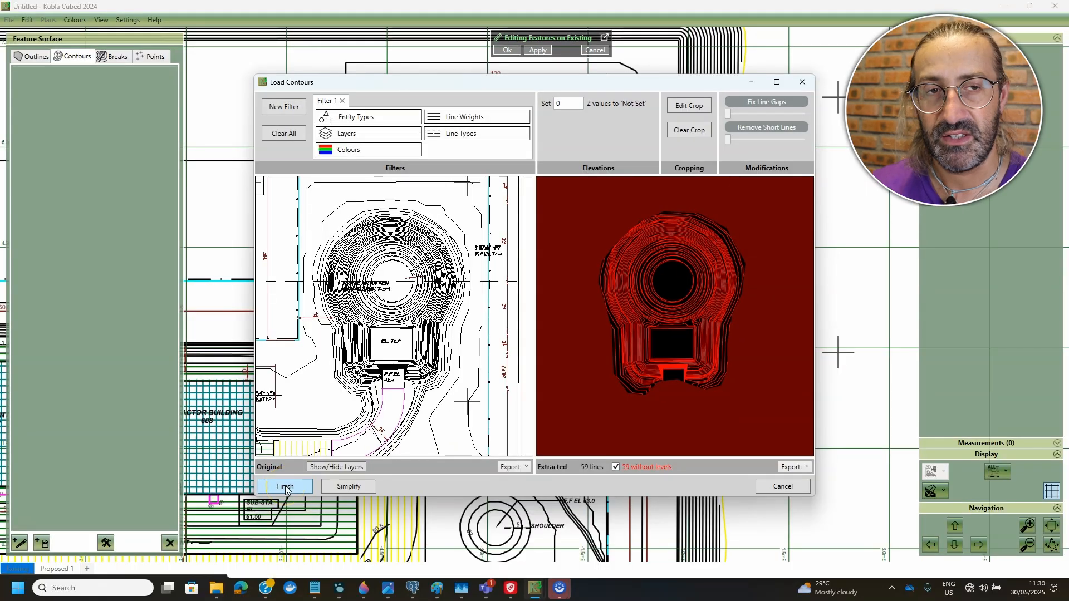
# Import the cropped berm contours, check them on the plan, and discard the feature surface edit
pyautogui.click(285, 486)
pyautogui.click(152, 435)
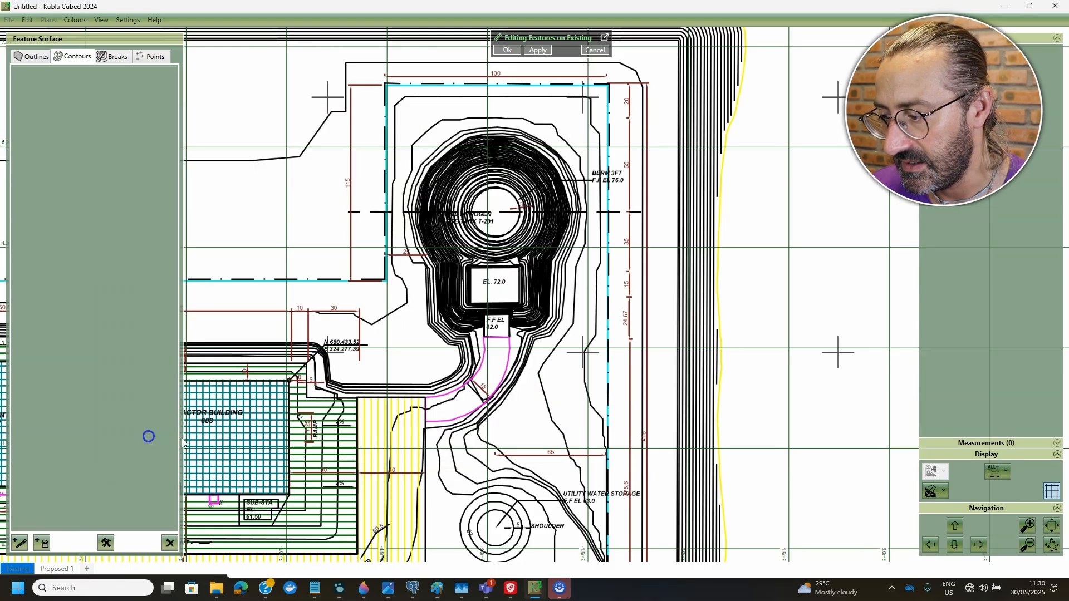
pyautogui.scroll(-3, 571, 256)
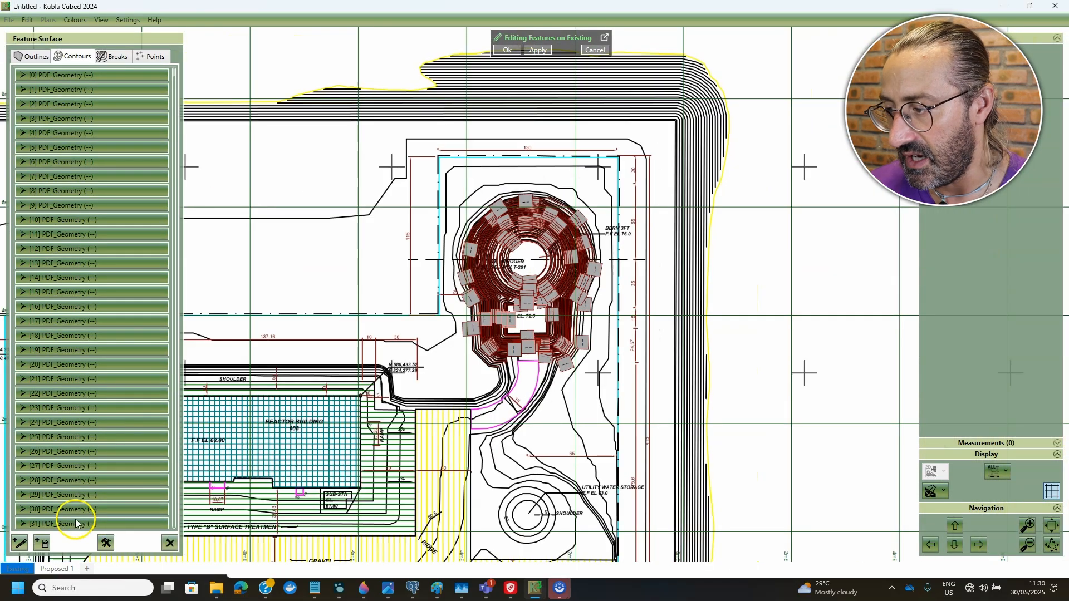
pyautogui.click(593, 50)
# Add a new feature surface to the existing ground
pyautogui.click(933, 58)
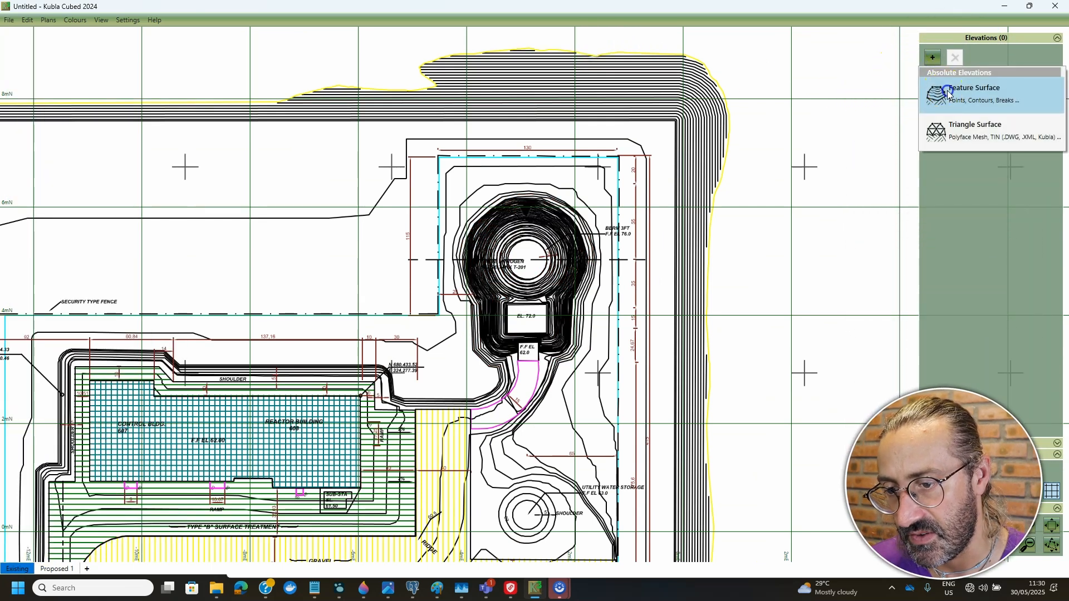
pyautogui.click(969, 89)
pyautogui.click(74, 60)
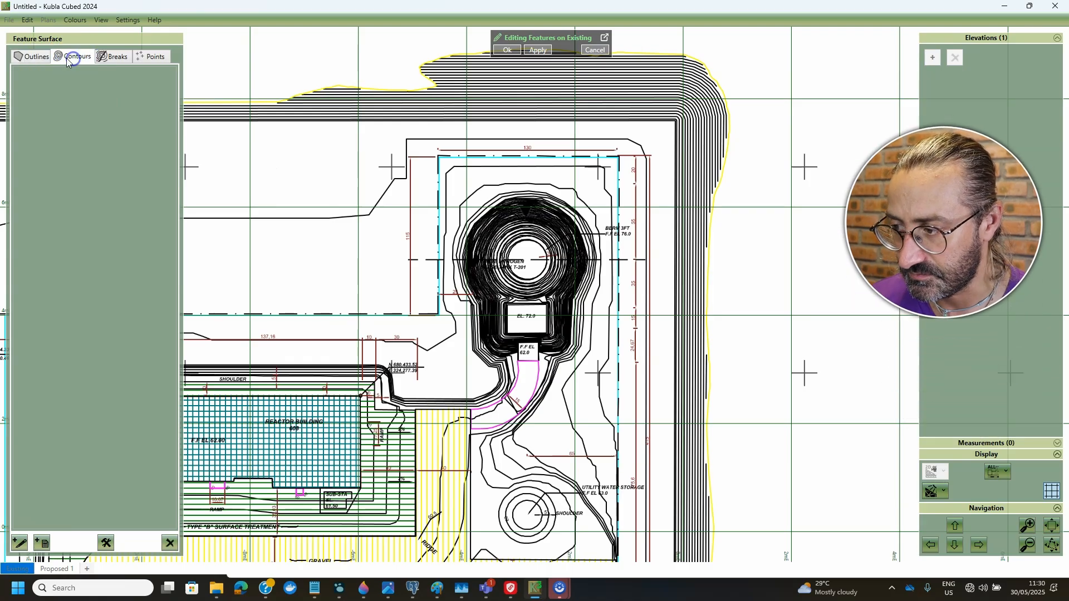
# Draw an exact surface outline closely around the outer edge of the tank T-201 berm, leaving it untagged
pyautogui.click(42, 57)
pyautogui.click(22, 549)
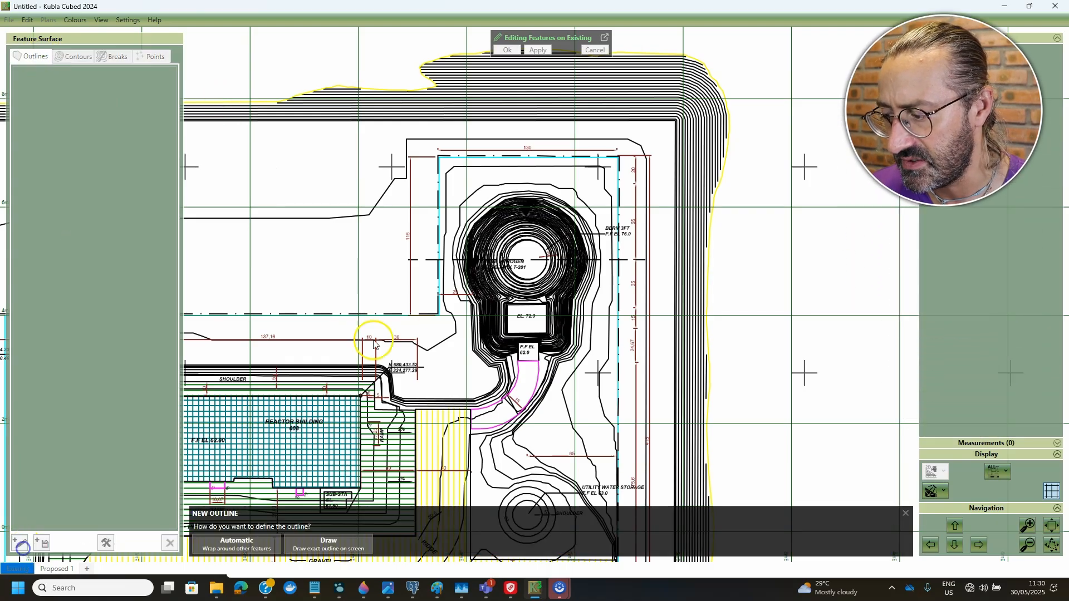
pyautogui.click(344, 541)
pyautogui.click(368, 471)
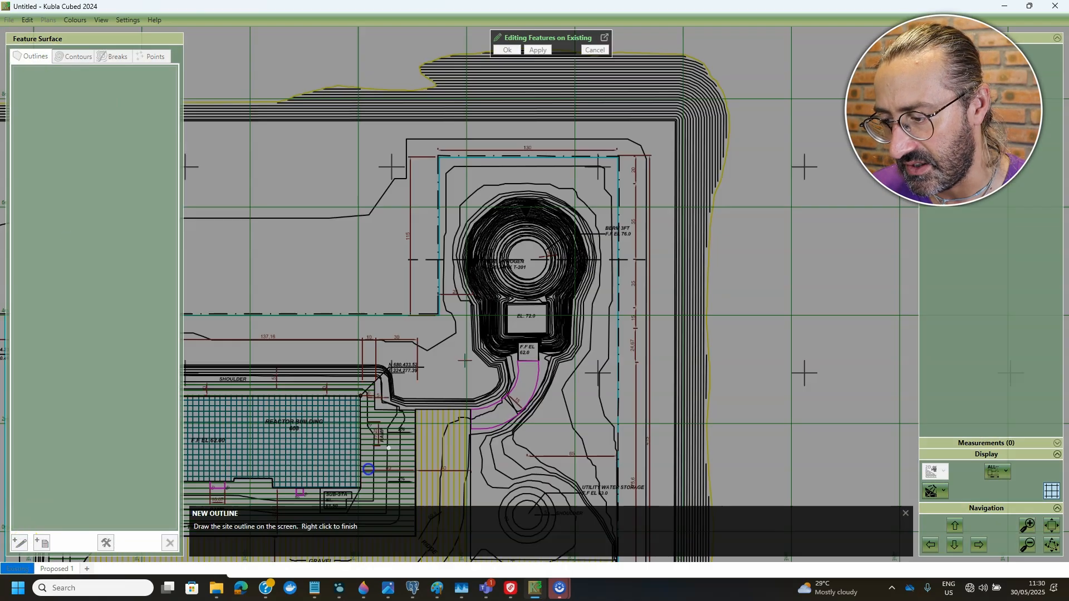
pyautogui.click(571, 204)
pyautogui.click(589, 218)
pyautogui.click(595, 258)
pyautogui.click(586, 297)
pyautogui.click(585, 323)
pyautogui.click(586, 341)
pyautogui.click(582, 352)
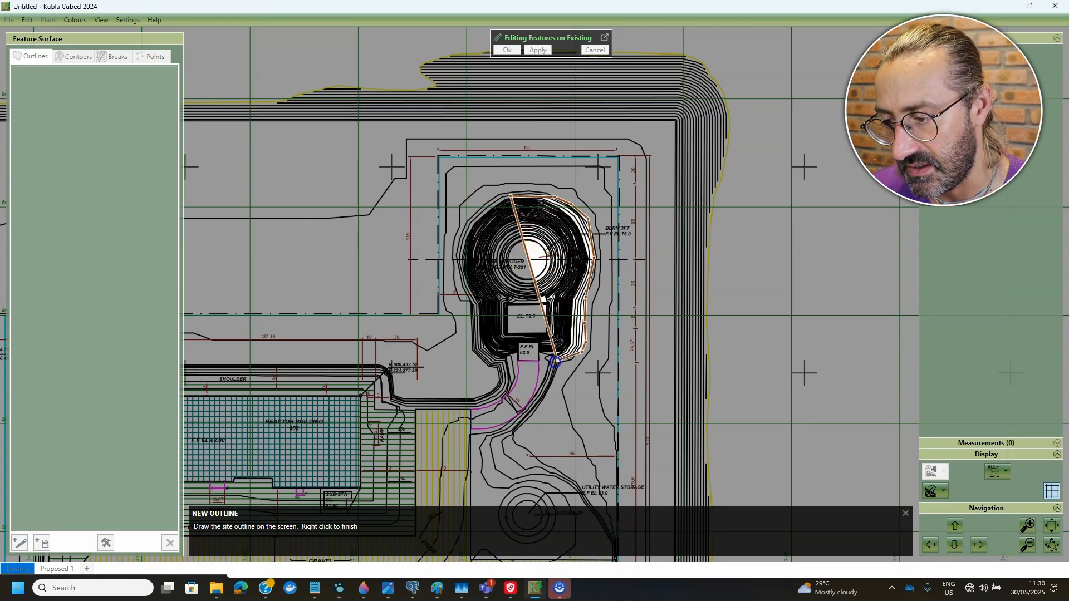
pyautogui.click(557, 360)
pyautogui.click(520, 353)
pyautogui.click(495, 366)
pyautogui.click(470, 361)
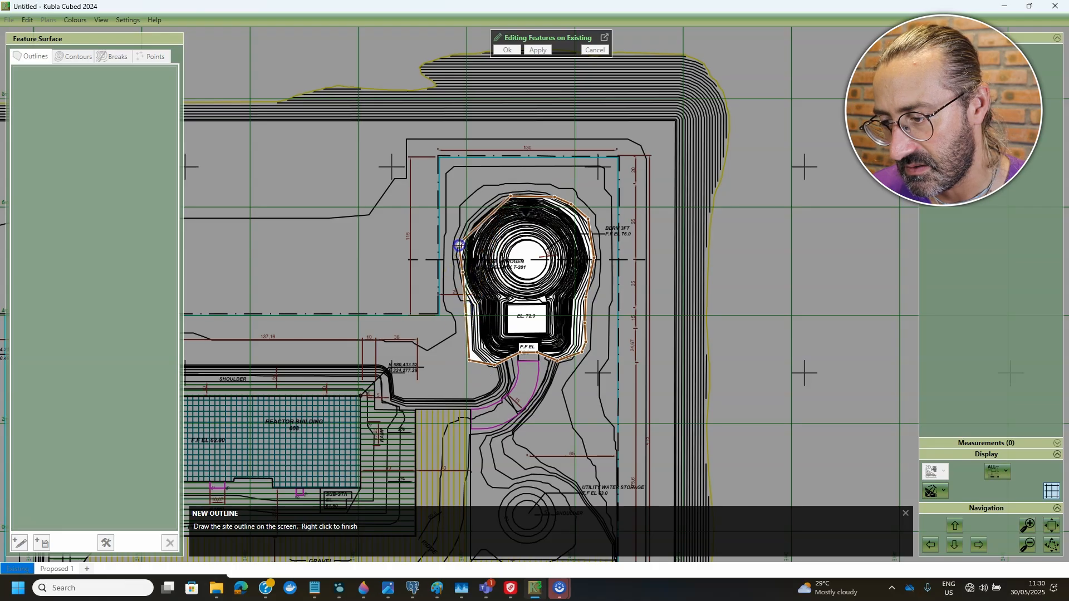
pyautogui.rightClick(485, 192)
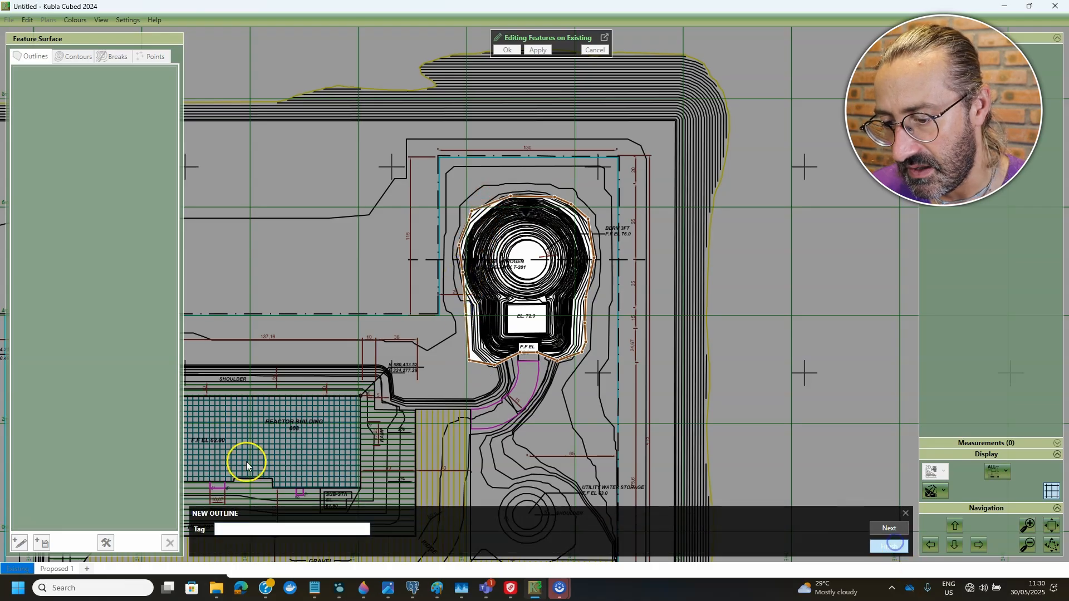
# Load contours from the PDF plan with a filter based on a berm contour line, cropped to the ground outlines
pyautogui.click(79, 56)
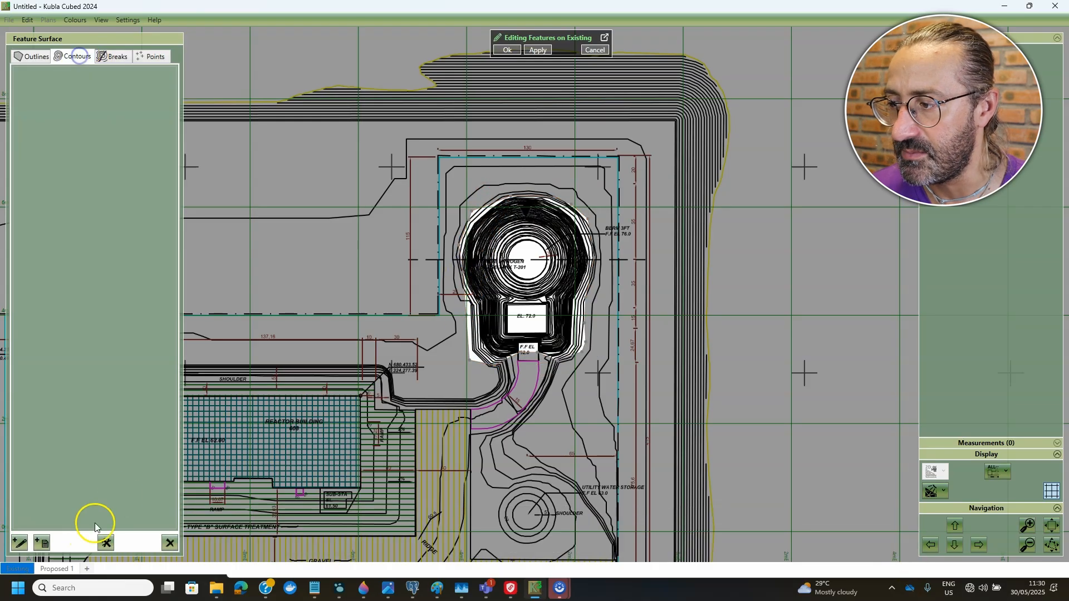
pyautogui.click(47, 549)
pyautogui.click(106, 486)
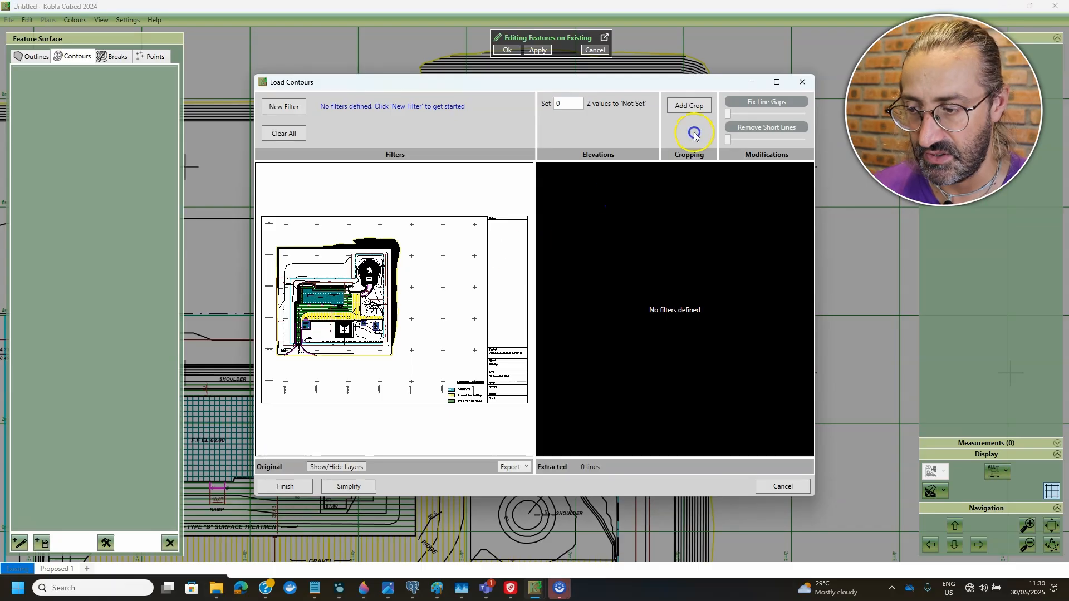
pyautogui.scroll(5, 357, 248)
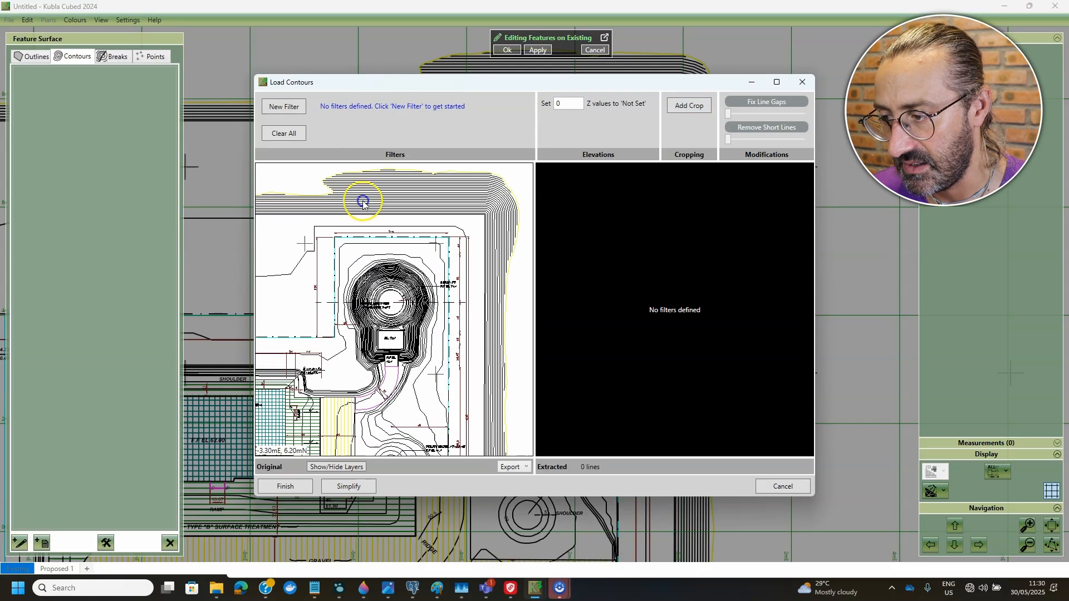
pyautogui.click(287, 107)
pyautogui.scroll(5, 385, 262)
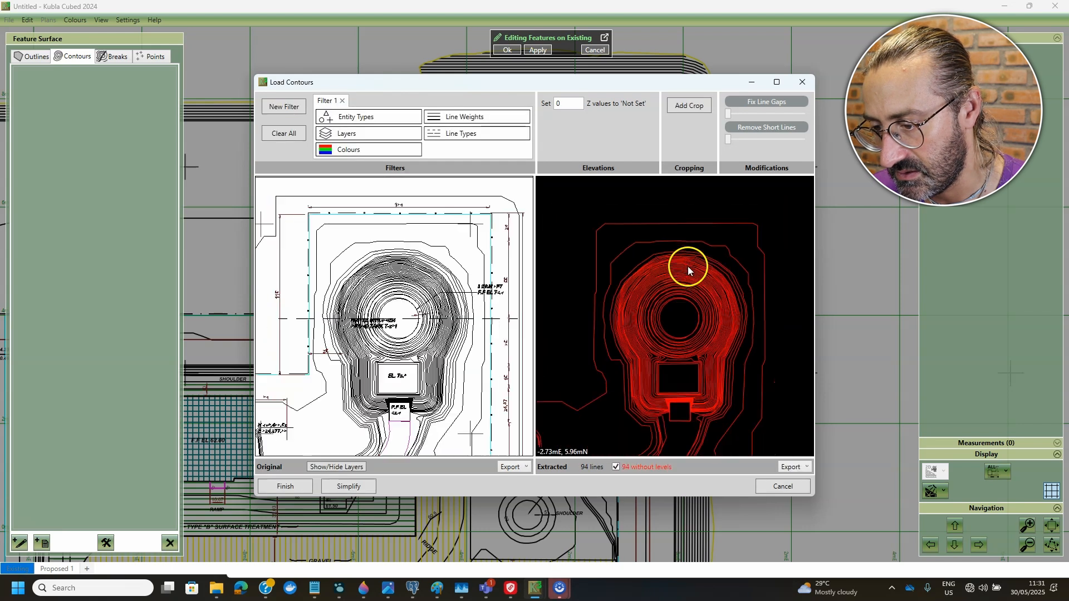
pyautogui.click(687, 108)
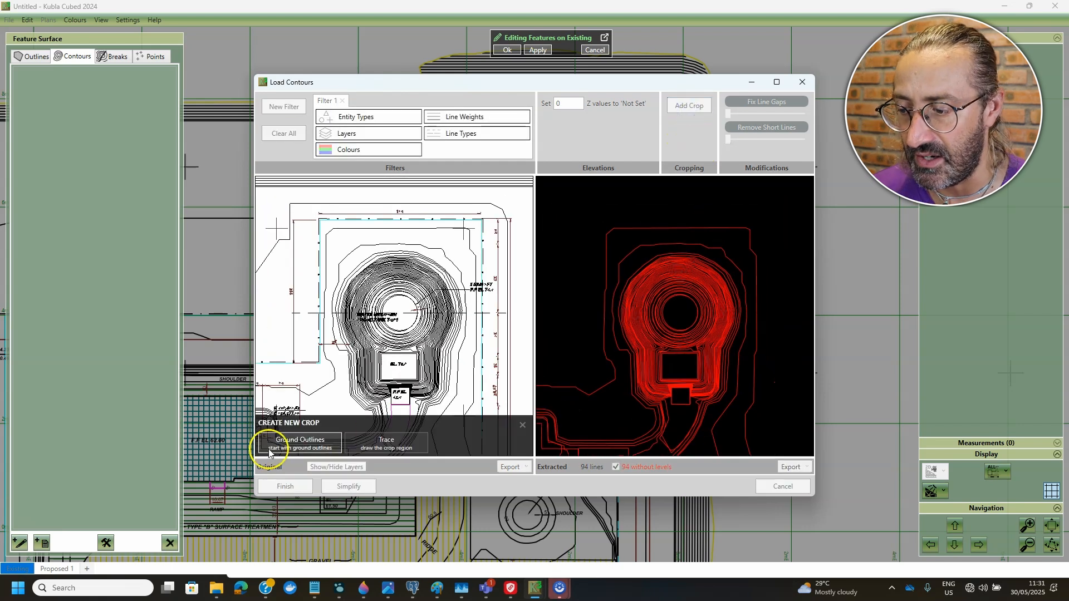
pyautogui.click(299, 443)
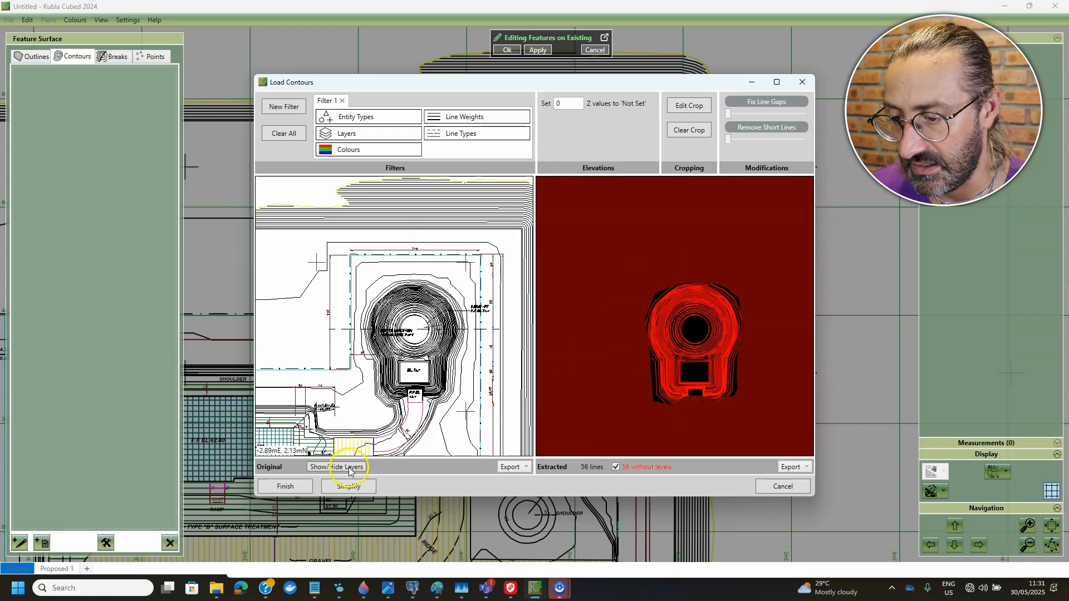
# Finish importing the cropped berm contours, accepting the line reduction at a 10 mm tolerance
pyautogui.click(285, 487)
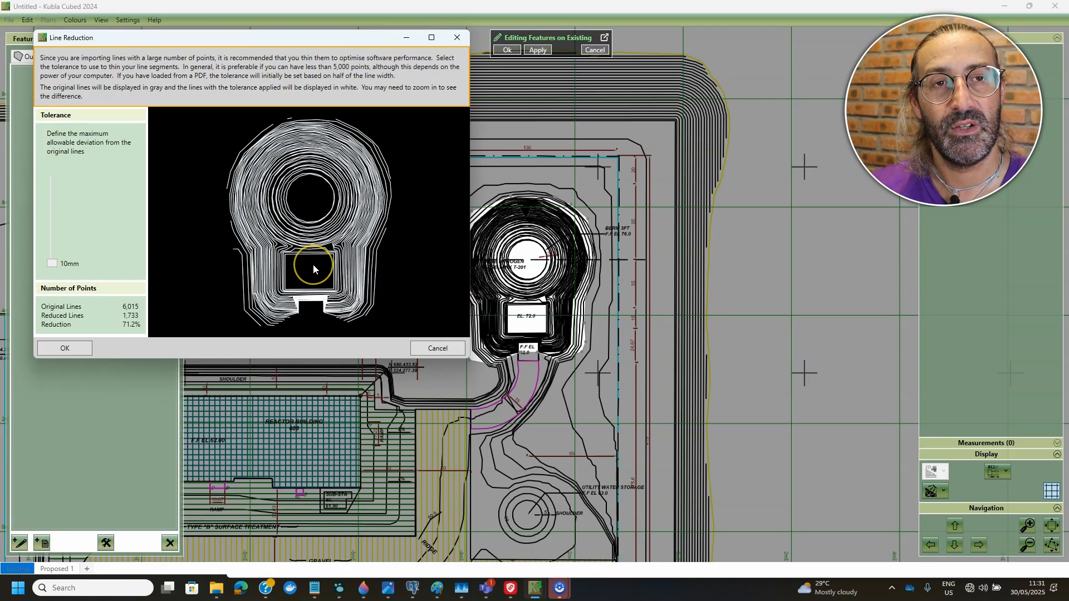
pyautogui.click(312, 253)
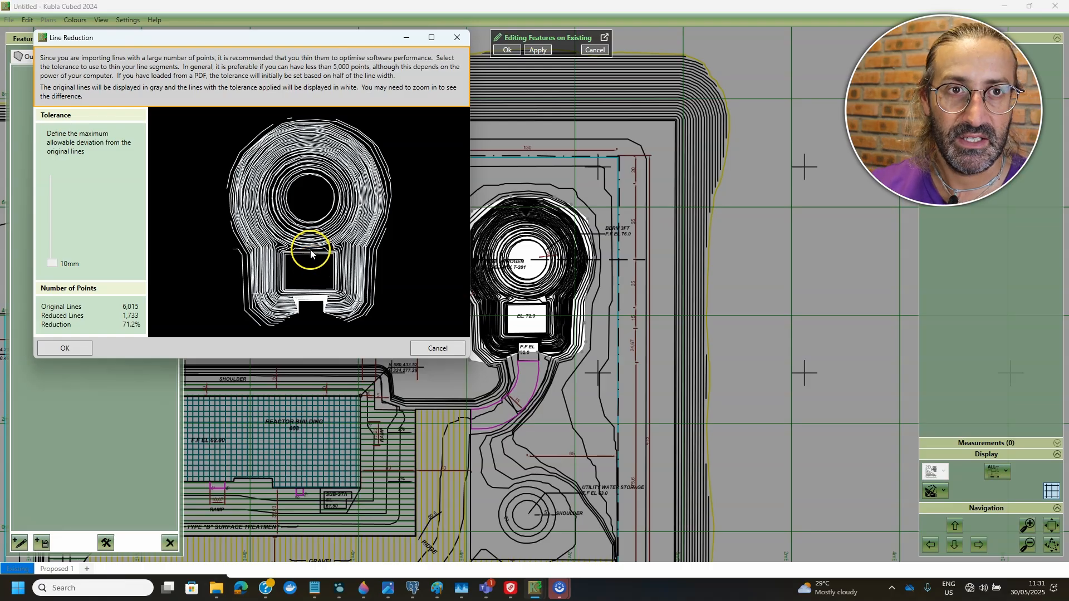
pyautogui.click(84, 348)
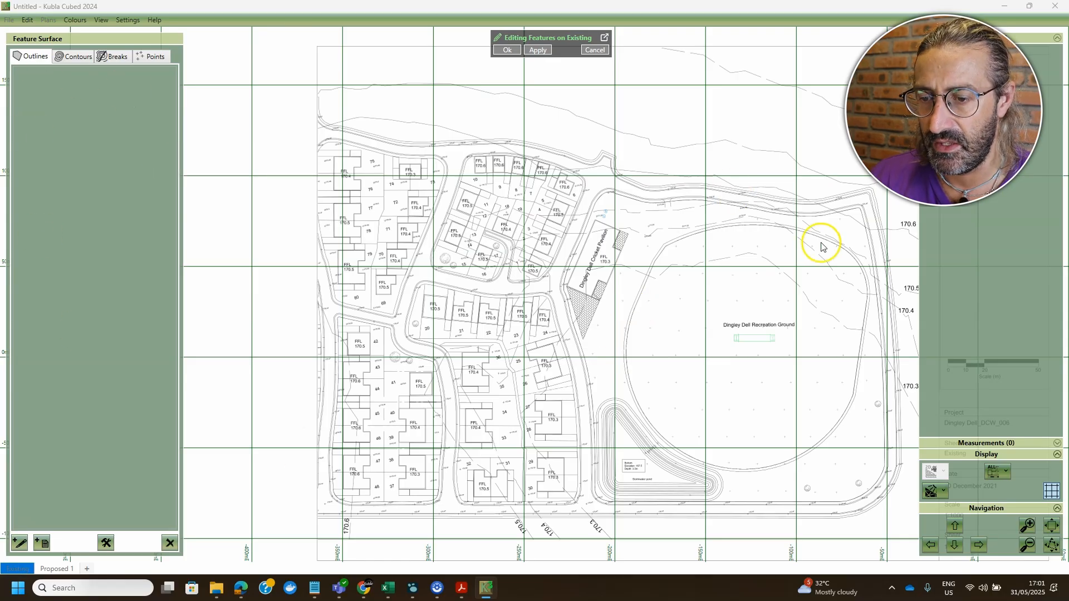
# Start loading outlines for the feature surface from the Dingley Dell SitePlan PDF plan
pyautogui.scroll(2, 791, 257)
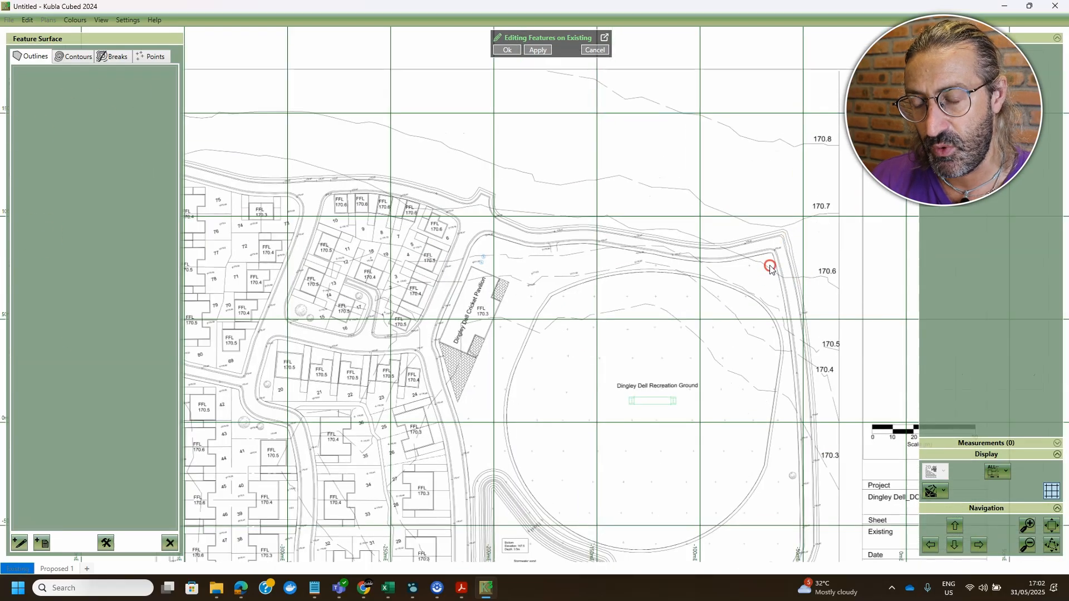
pyautogui.scroll(3, 768, 265)
pyautogui.scroll(-1, 599, 325)
pyautogui.moveTo(508, 358); pyautogui.dragTo(665, 293)
pyautogui.scroll(2, 435, 475)
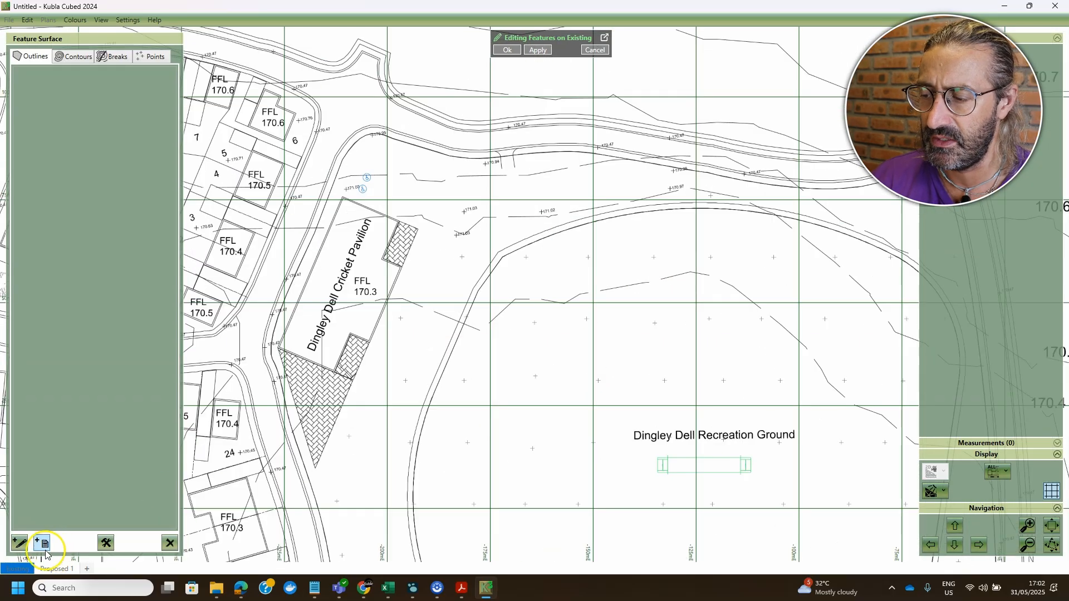
pyautogui.click(42, 543)
pyautogui.click(101, 496)
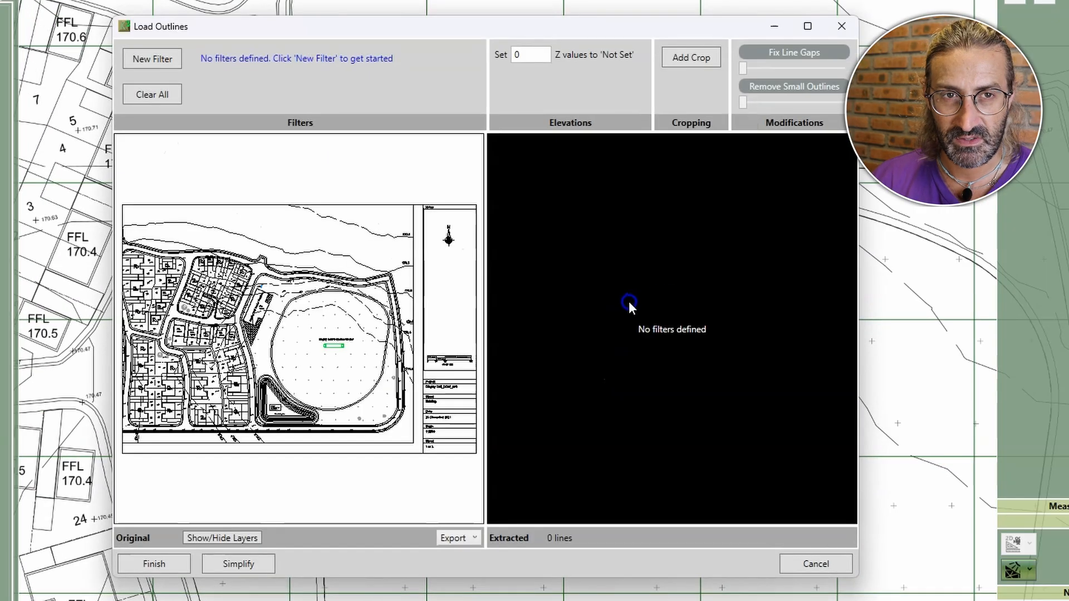
# Try to extract the road outlines with a new filter based on lines at the road corner north-east of the recreation ground
pyautogui.scroll(2, 379, 272)
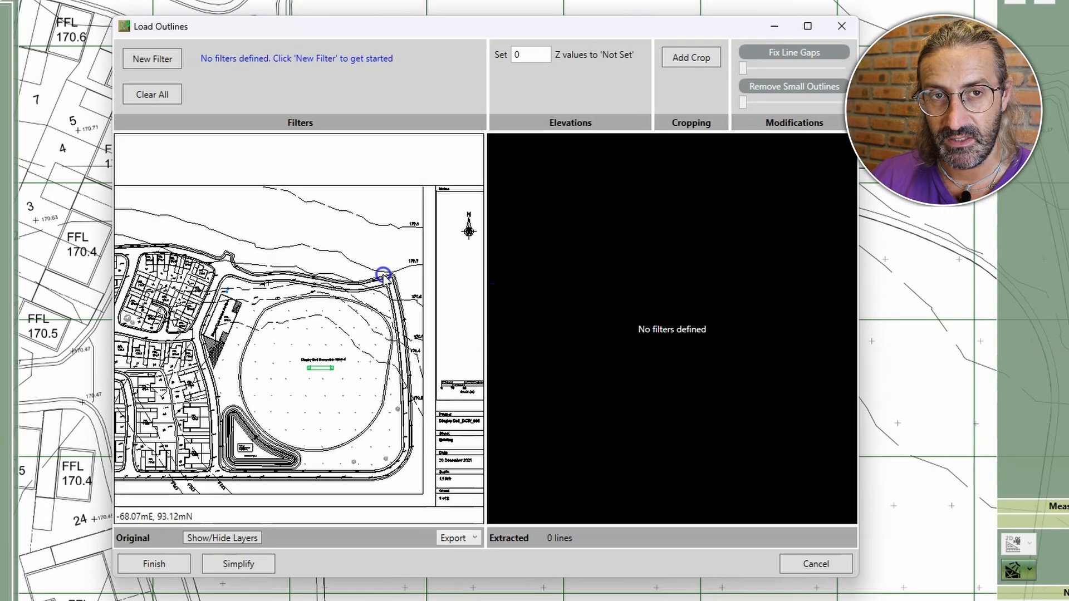
pyautogui.scroll(1, 384, 274)
pyautogui.scroll(3, 383, 276)
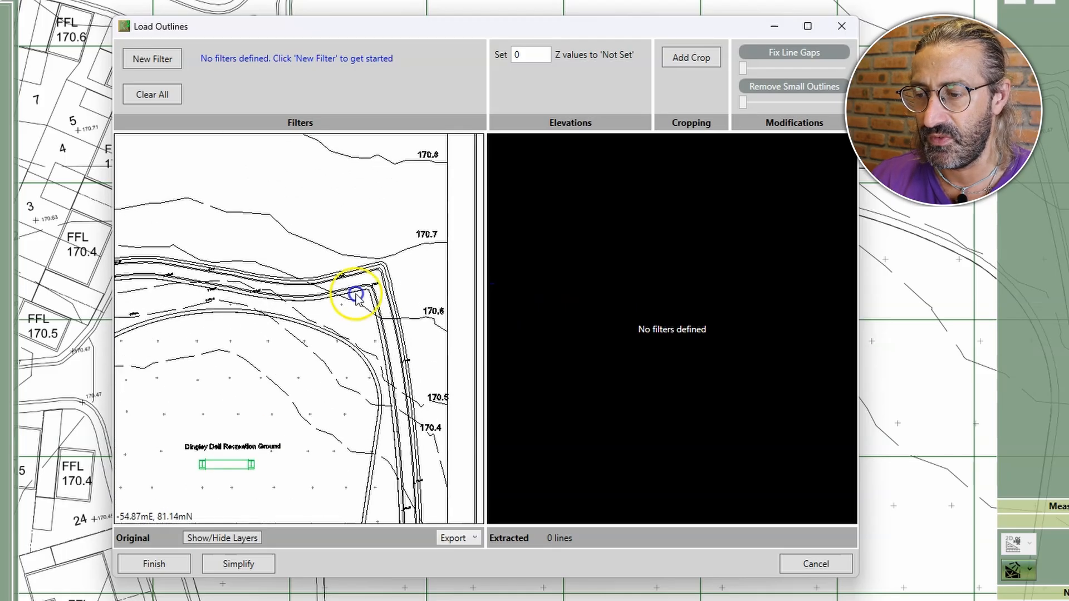
pyautogui.scroll(3, 393, 287)
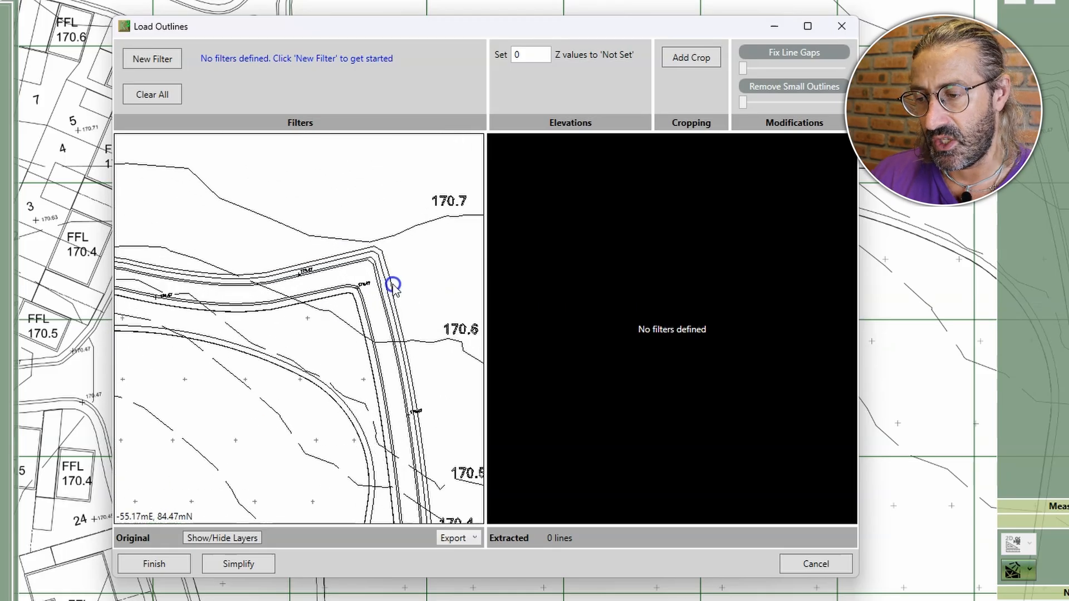
pyautogui.click(157, 59)
pyautogui.scroll(-8, 327, 364)
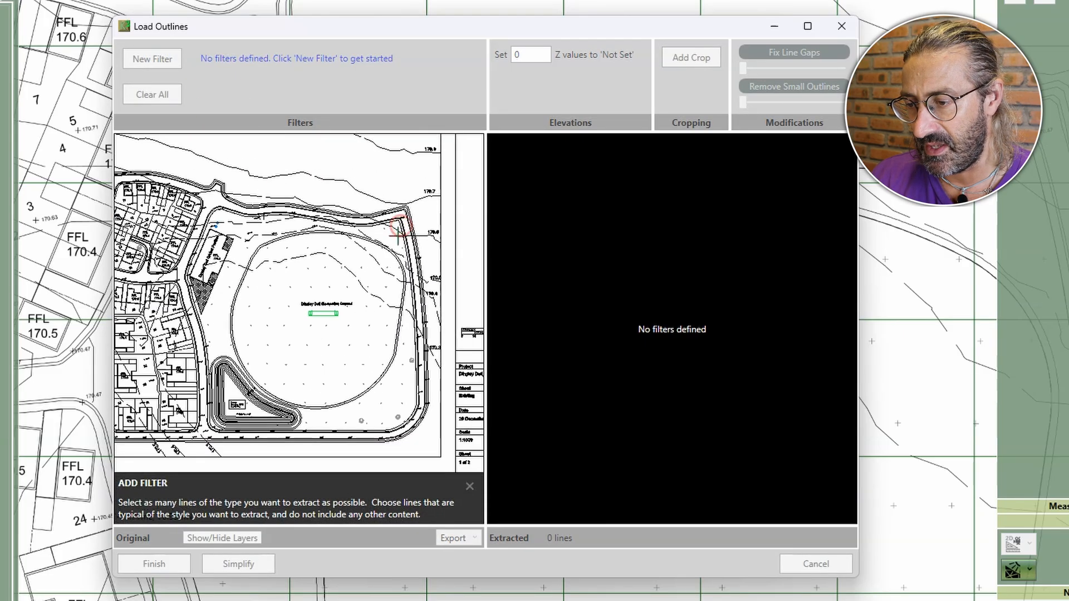
pyautogui.scroll(-2, 398, 227)
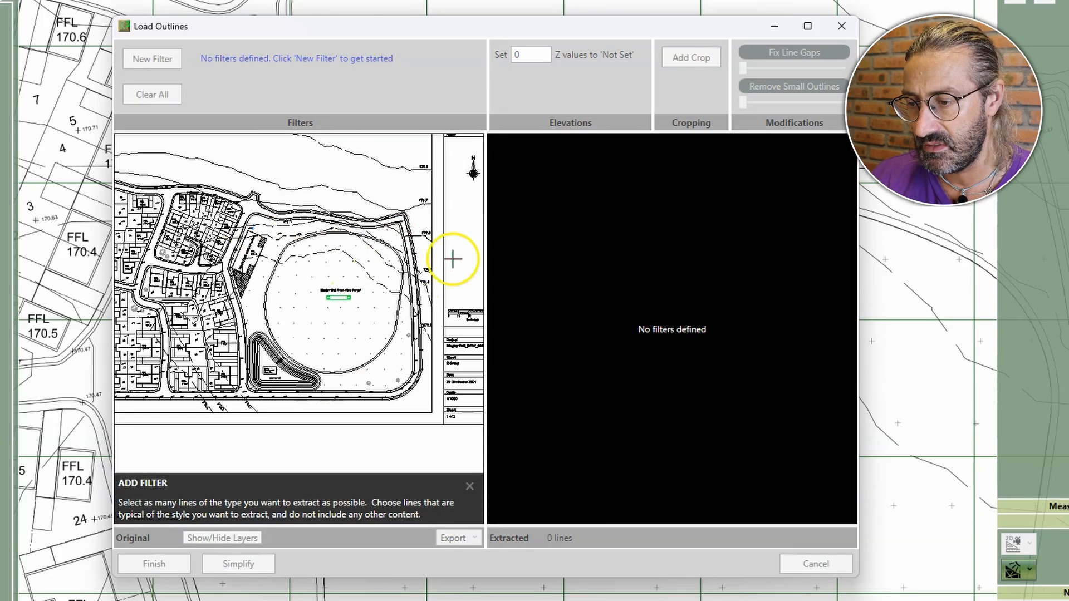
pyautogui.scroll(10, 425, 219)
pyautogui.moveTo(260, 188); pyautogui.dragTo(284, 213)
pyautogui.scroll(-10, 340, 330)
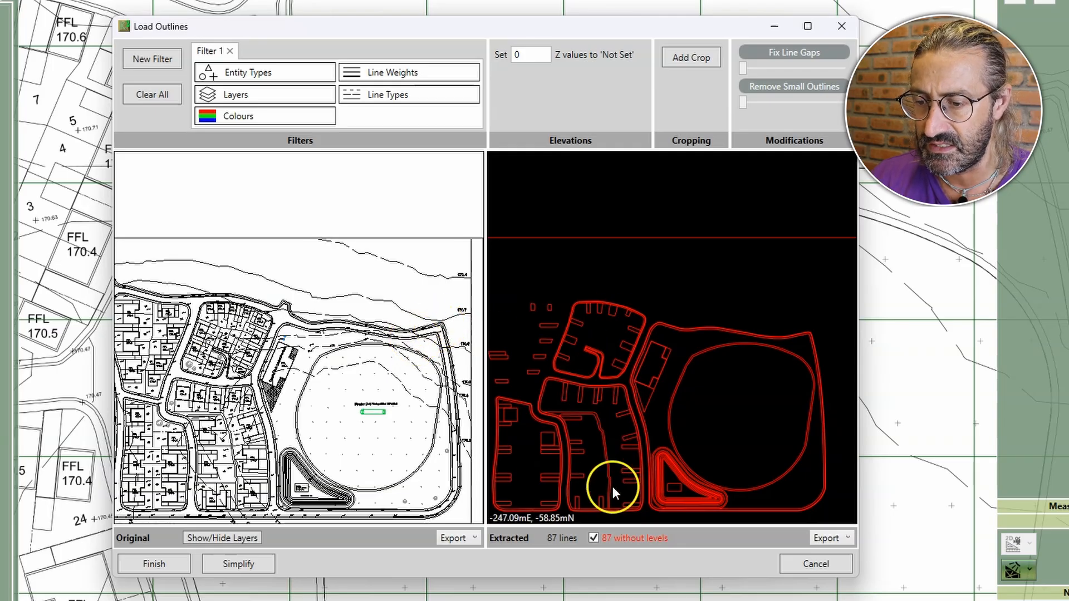
# Compare the extracted outlines with the original lines at the north-east road corner, and discard the outline import and the feature surface edit
pyautogui.scroll(10, 442, 320)
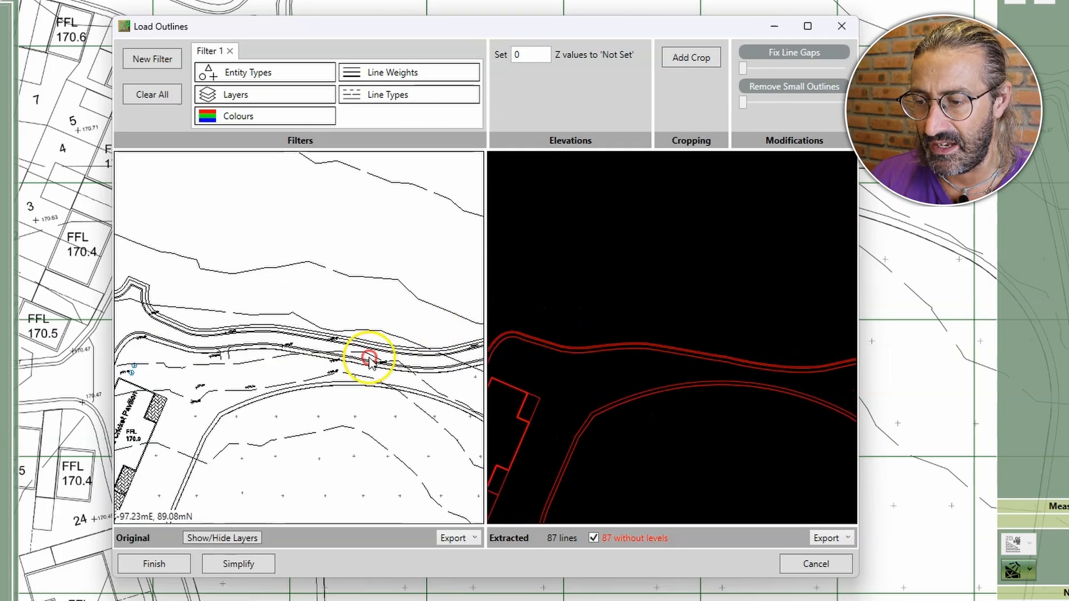
pyautogui.scroll(-4, 360, 326)
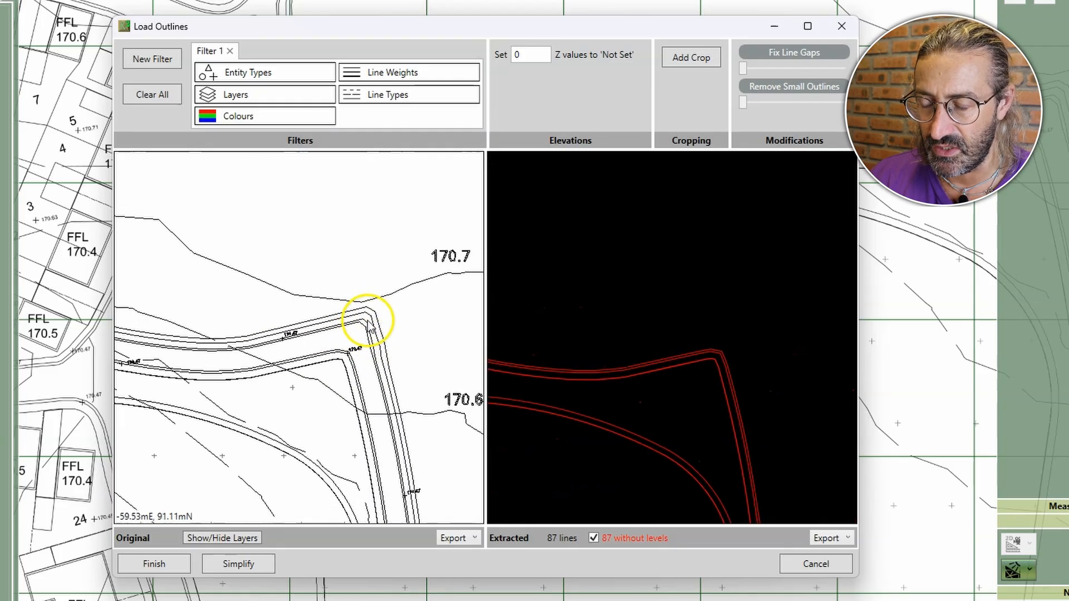
pyautogui.scroll(6, 346, 335)
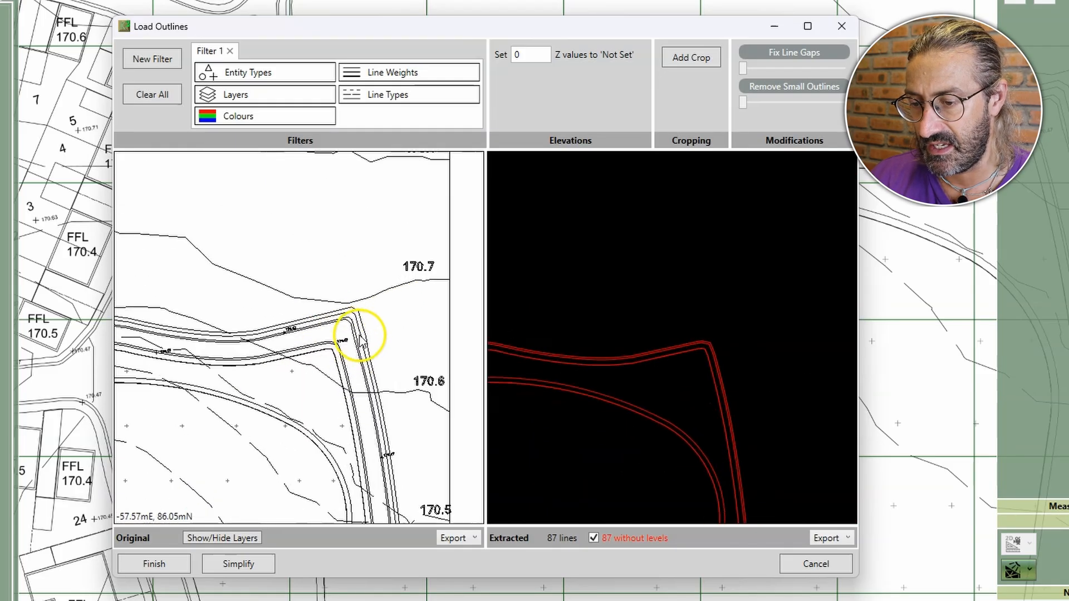
pyautogui.moveTo(315, 382); pyautogui.dragTo(227, 536)
pyautogui.scroll(1, 227, 452)
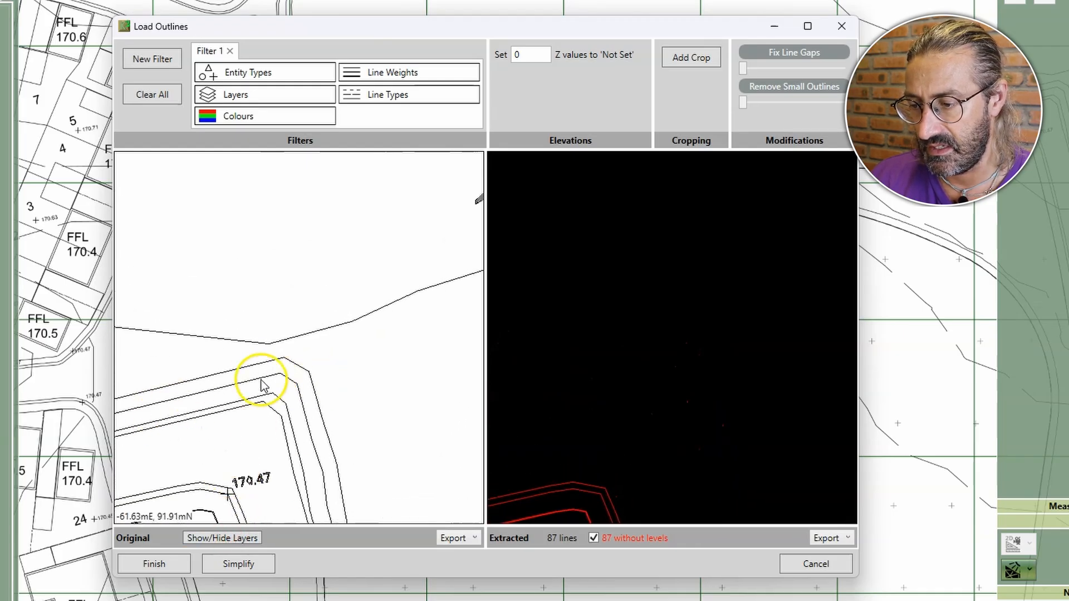
pyautogui.scroll(-2, 276, 382)
pyautogui.scroll(1, 668, 474)
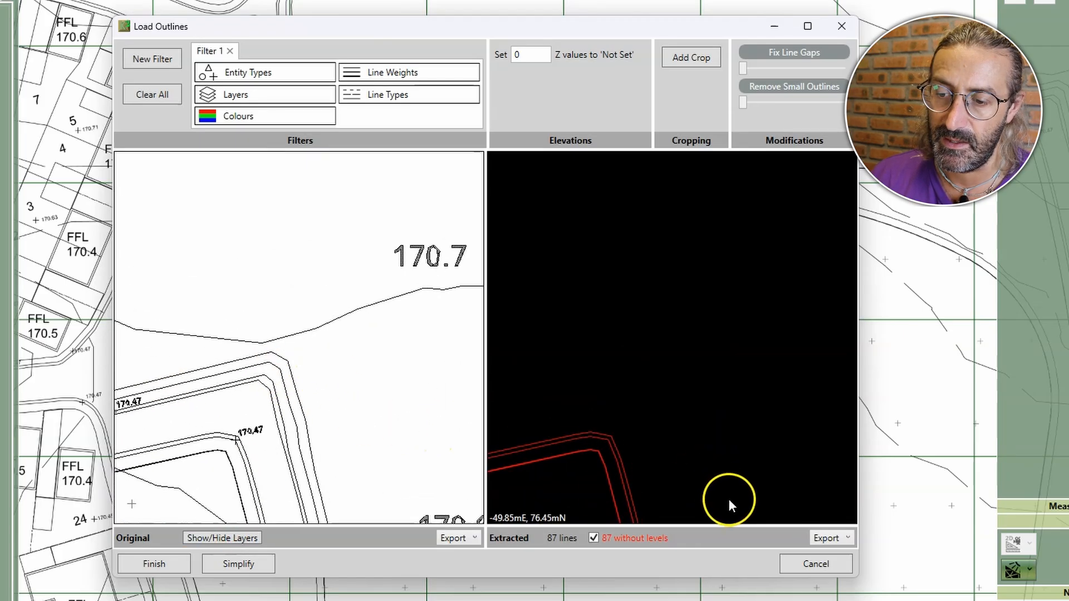
pyautogui.click(816, 564)
pyautogui.click(588, 29)
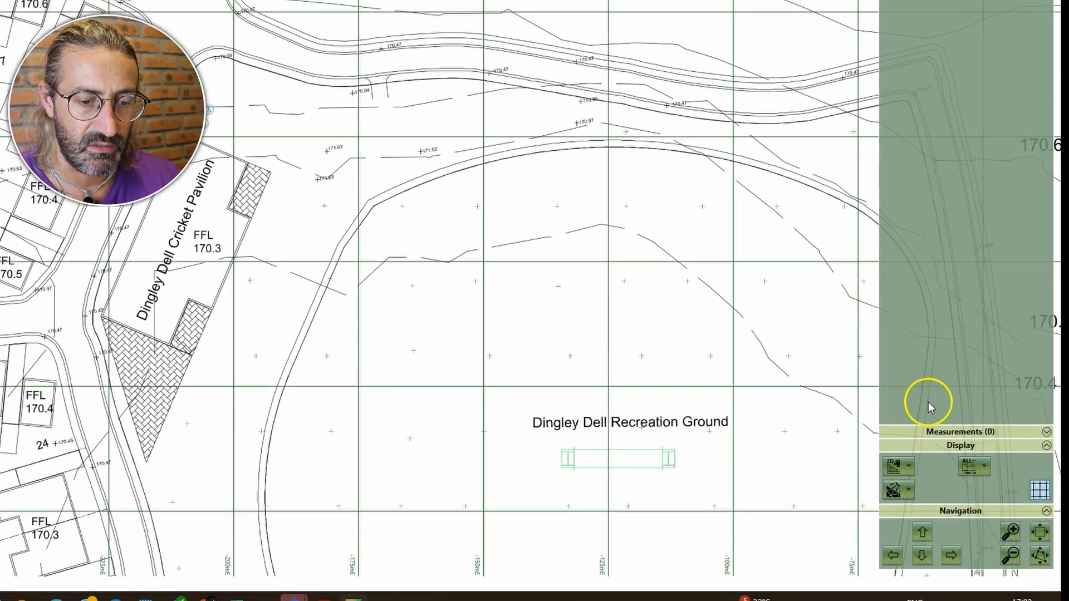
# Add a length measurement to the existing ground and start loading its lines from the Dingley Dell SitePlan PDF plan
pyautogui.click(941, 432)
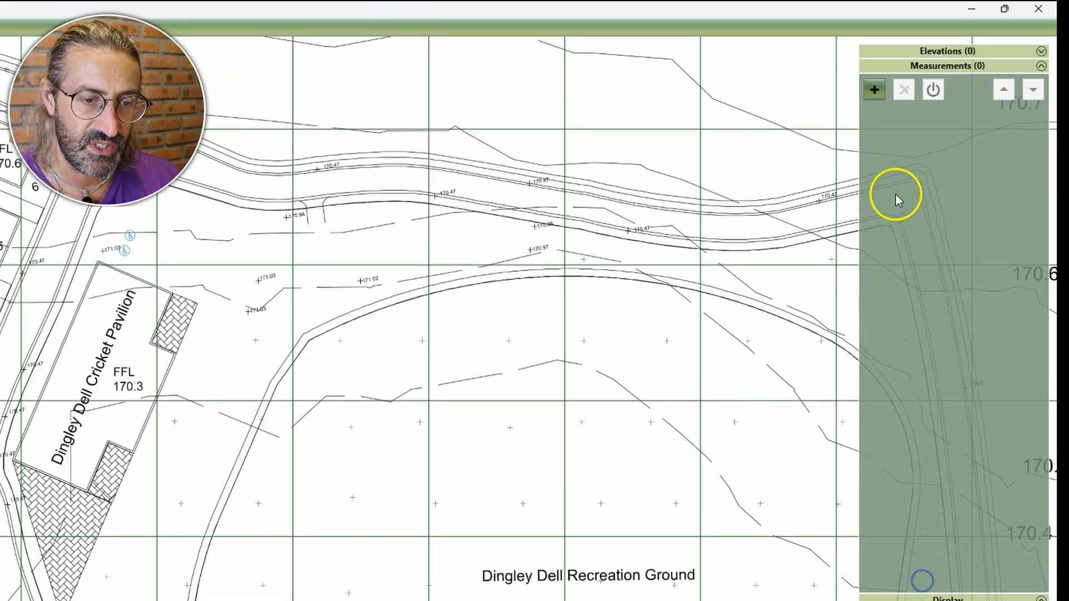
pyautogui.click(877, 90)
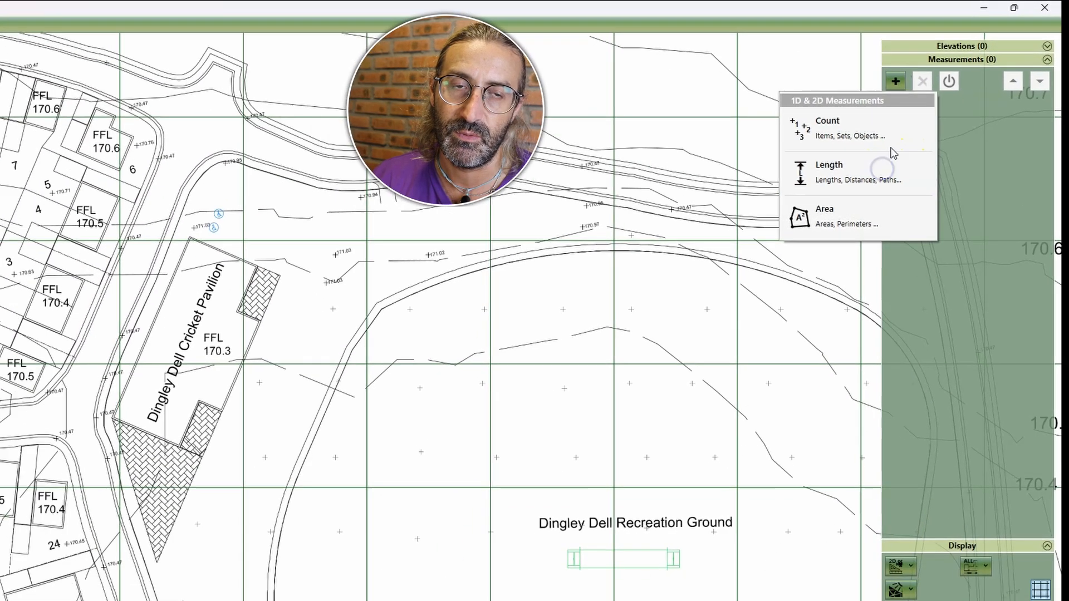
pyautogui.click(878, 184)
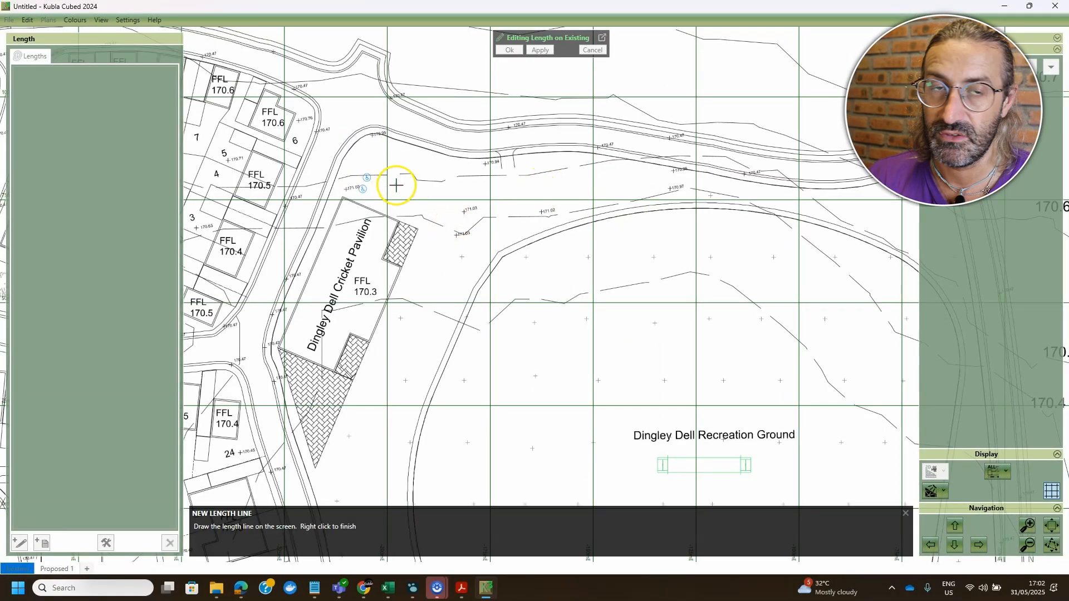
pyautogui.rightClick(491, 261)
pyautogui.click(406, 339)
pyautogui.moveTo(406, 338); pyautogui.dragTo(396, 349)
pyautogui.scroll(1, 529, 301)
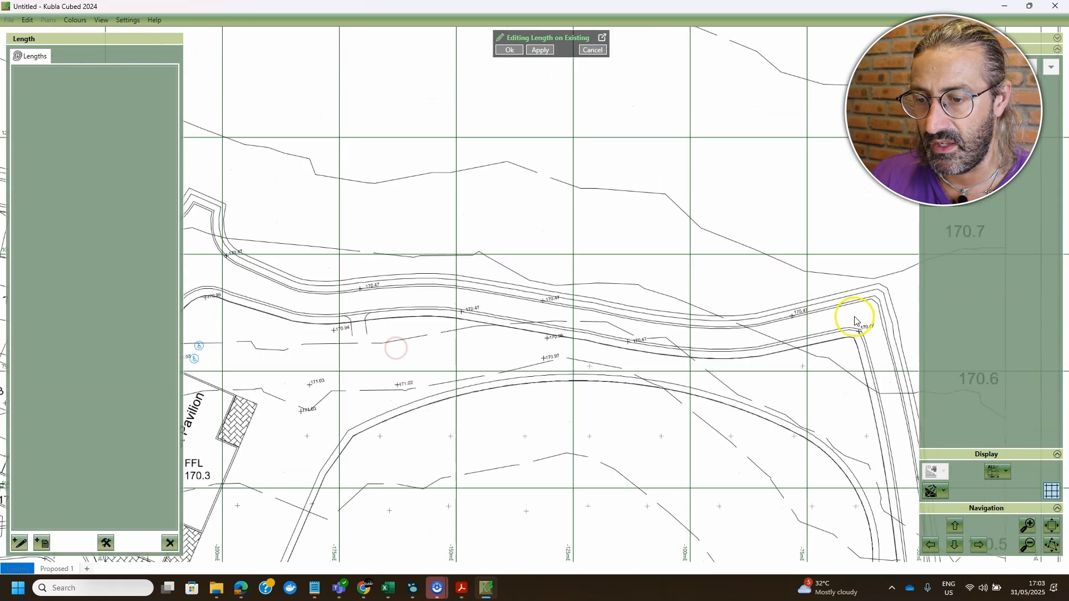
pyautogui.click(42, 543)
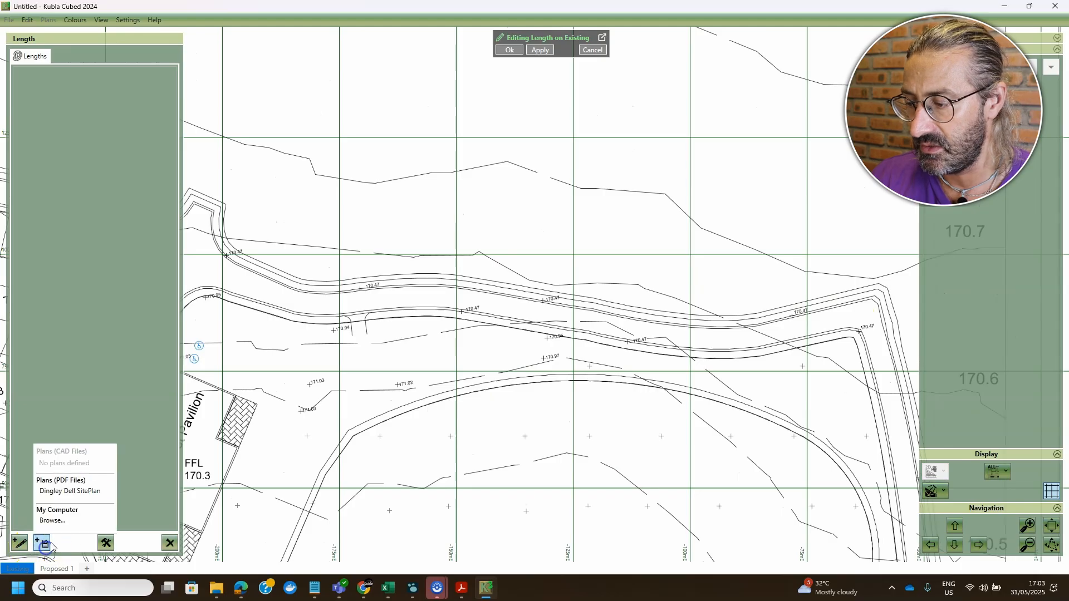
pyautogui.click(84, 497)
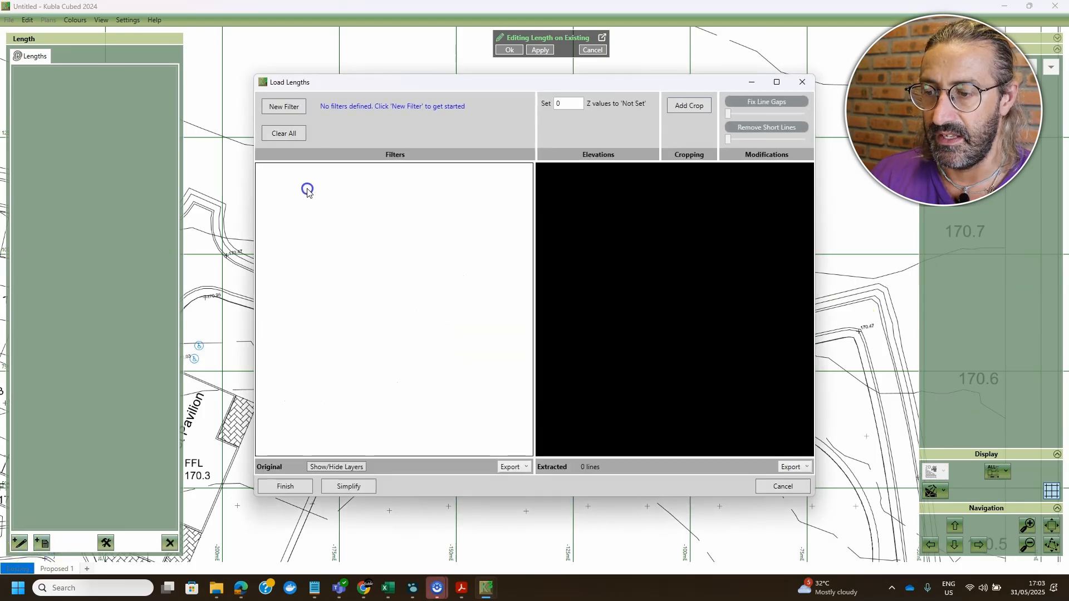
# Create a length filter from the lines at the north-east road corner and compare the extracted lines with the original plan
pyautogui.click(284, 106)
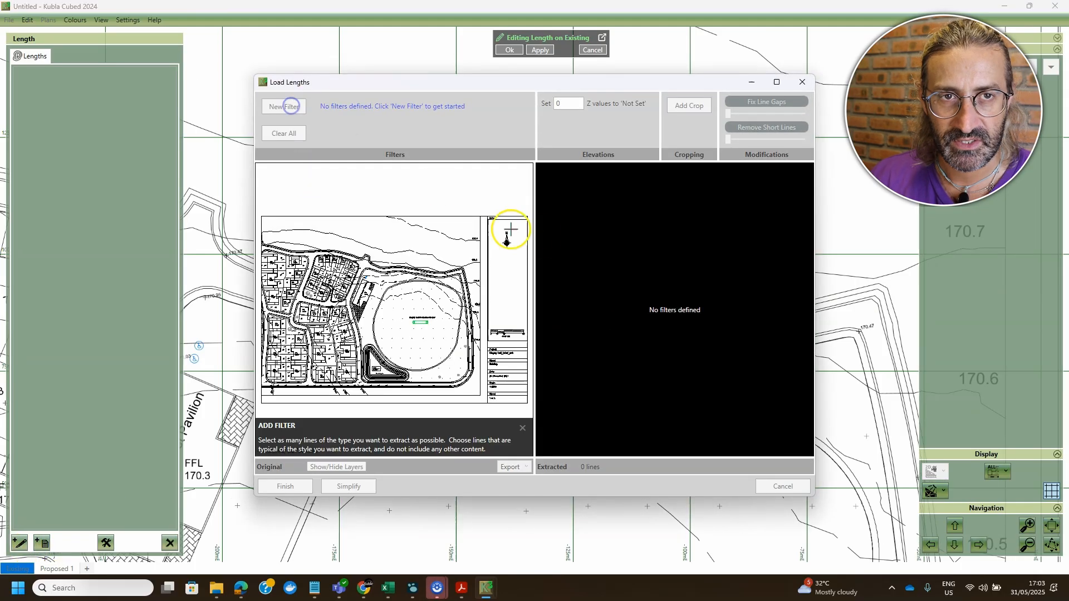
pyautogui.scroll(3, 493, 273)
pyautogui.scroll(5, 478, 312)
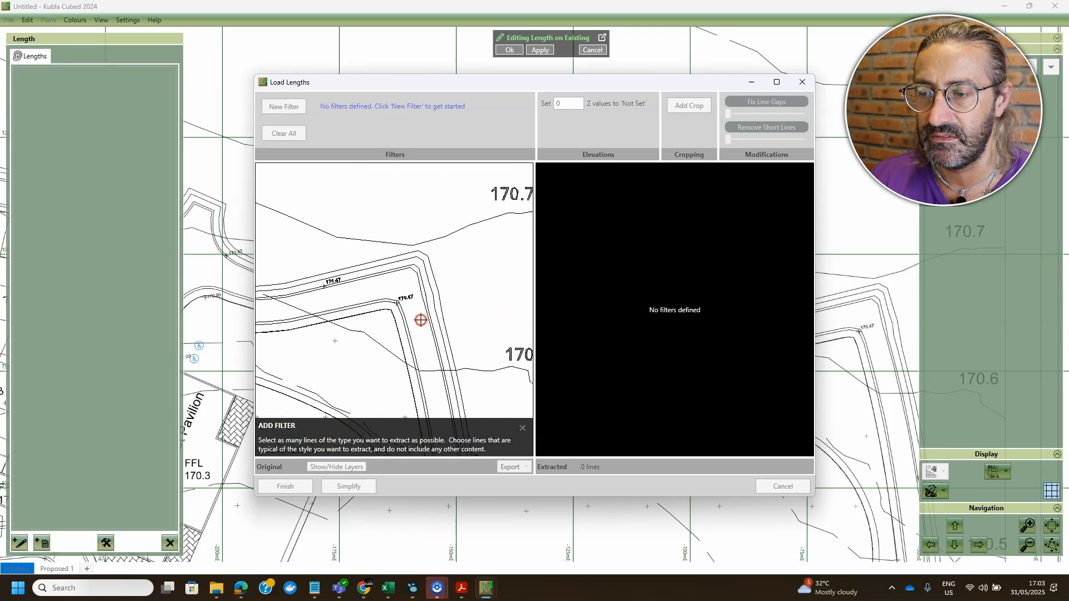
pyautogui.scroll(2, 418, 247)
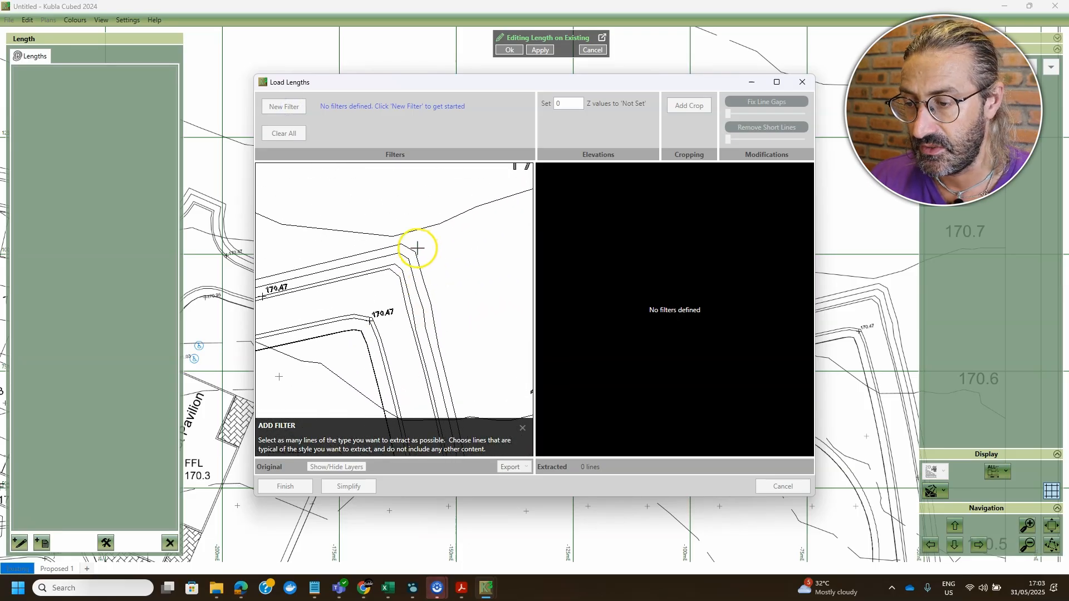
pyautogui.moveTo(519, 346); pyautogui.dragTo(517, 340)
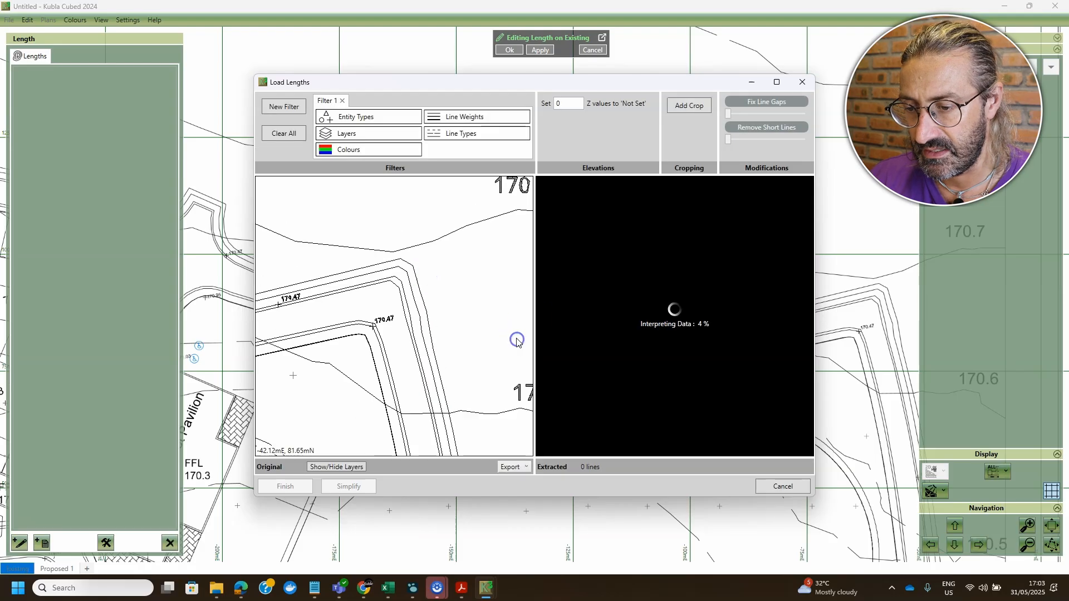
pyautogui.scroll(-4, 674, 329)
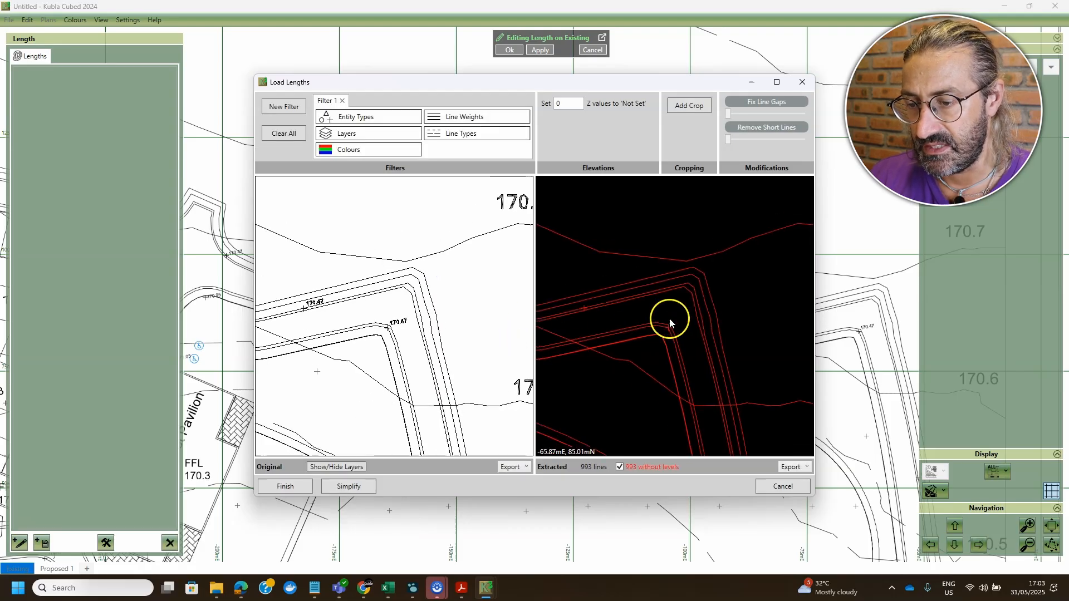
pyautogui.scroll(-1, 411, 314)
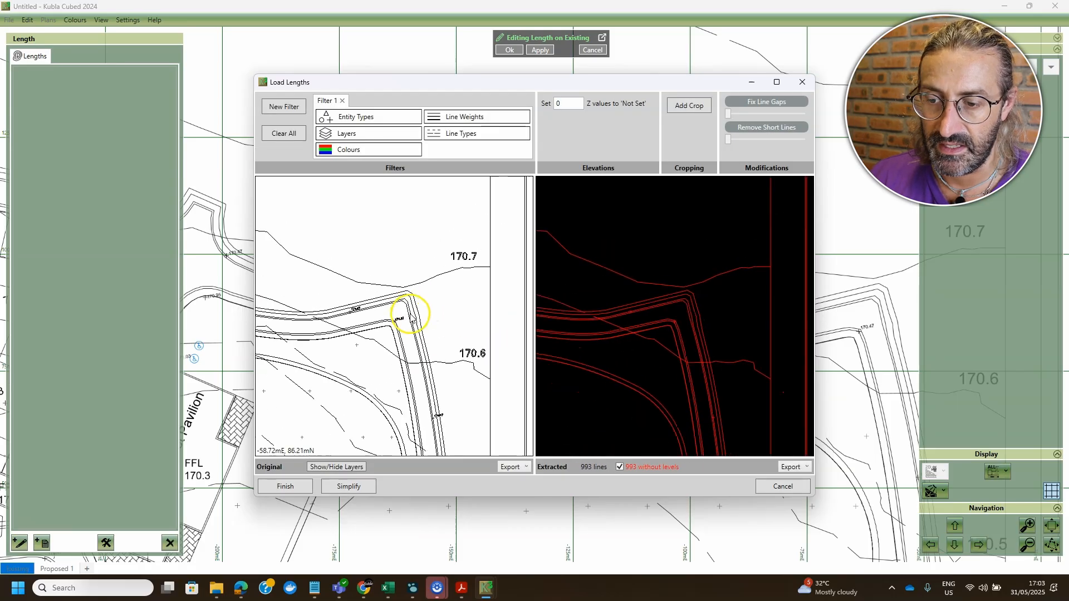
pyautogui.moveTo(707, 365); pyautogui.dragTo(753, 299, button='middle')
pyautogui.scroll(1, 641, 328)
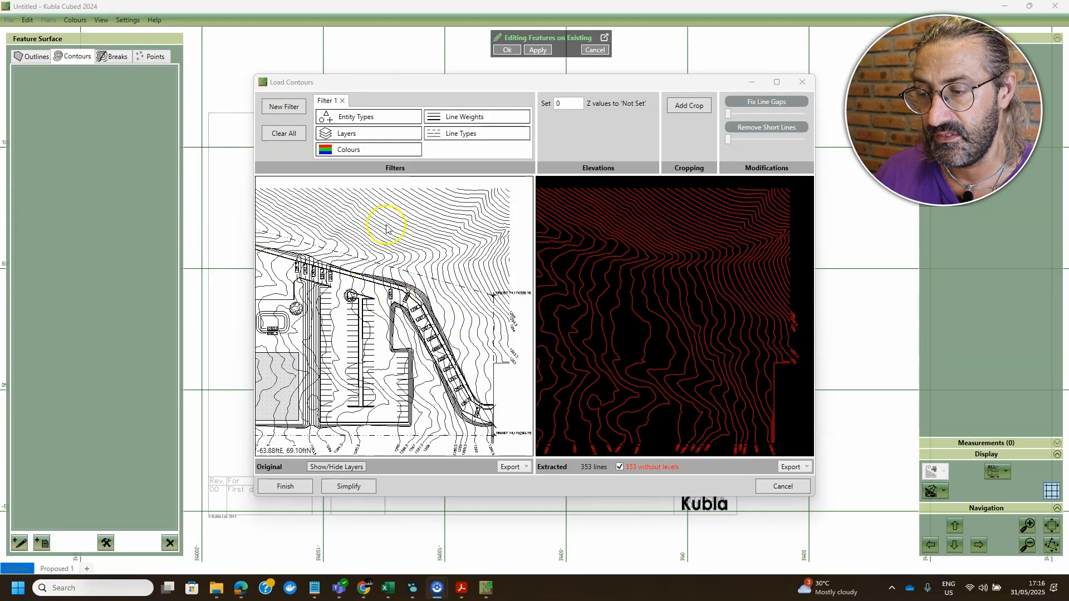
# Look through the export options for the original plan and for the extracted contours
pyautogui.click(522, 468)
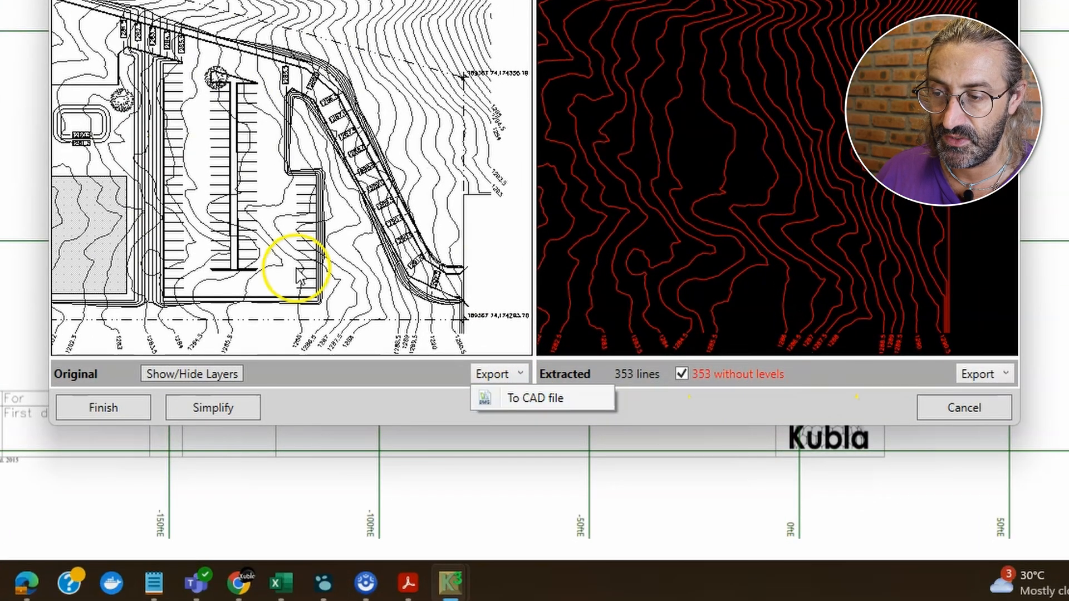
pyautogui.click(835, 378)
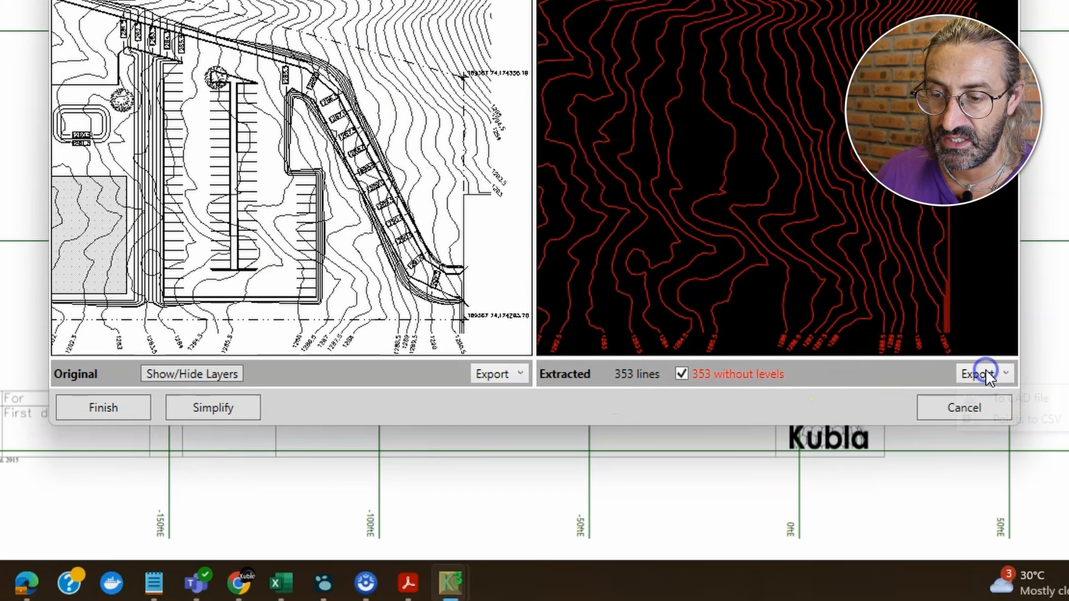
pyautogui.click(666, 26)
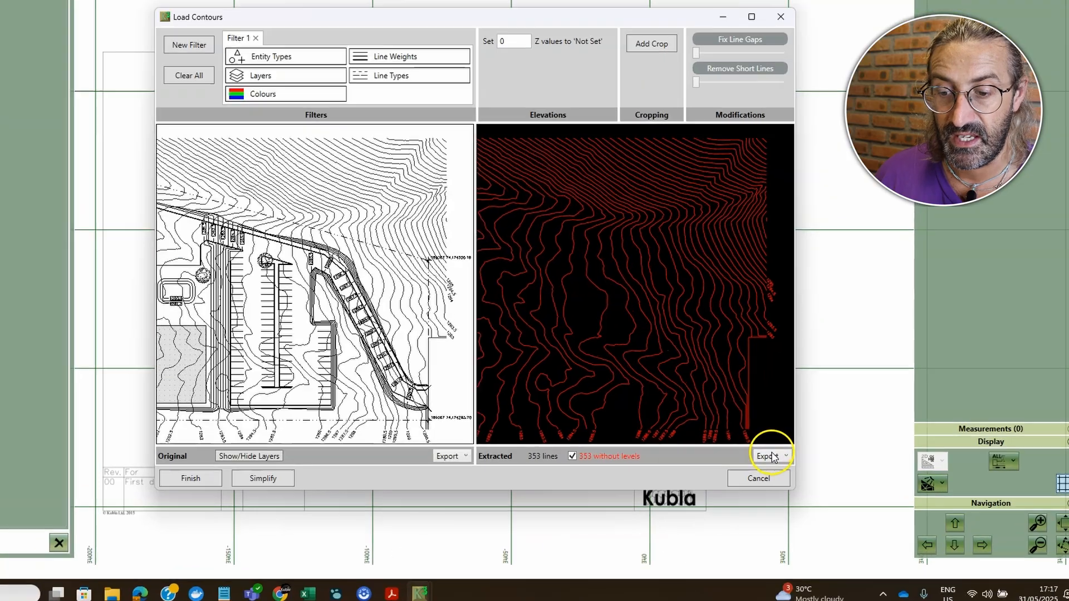
pyautogui.click(773, 457)
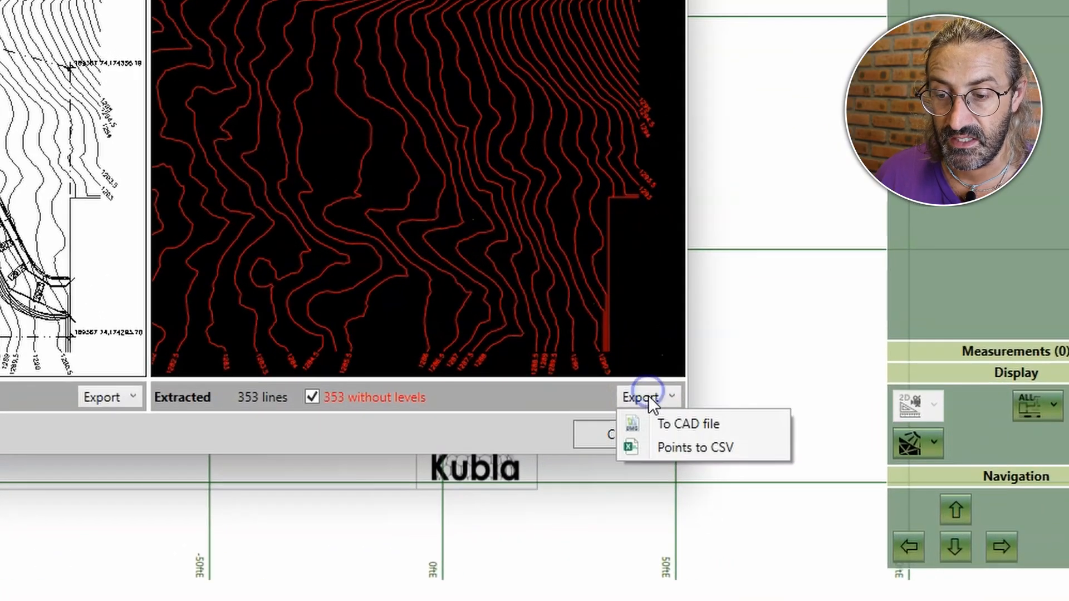